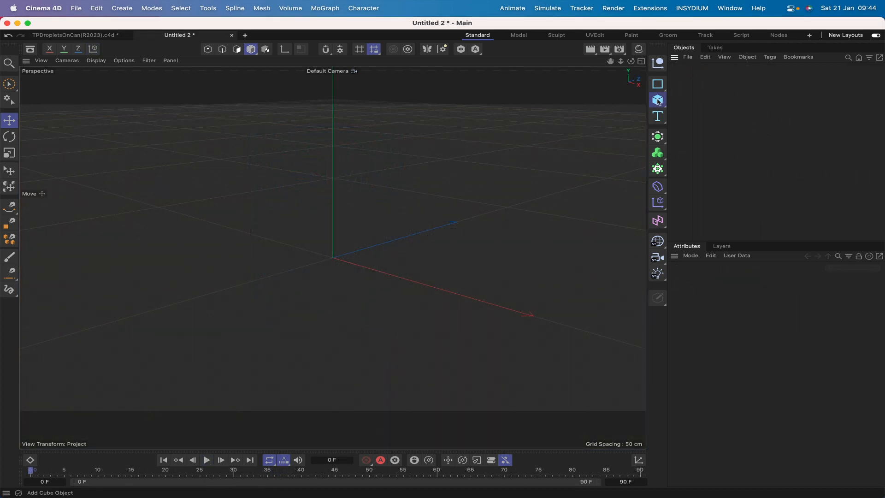
# - Add a cylinder primitive to the empty scene and set its radius to 60 cm
pyautogui.moveTo(659, 102); pyautogui.dragTo(751, 109)
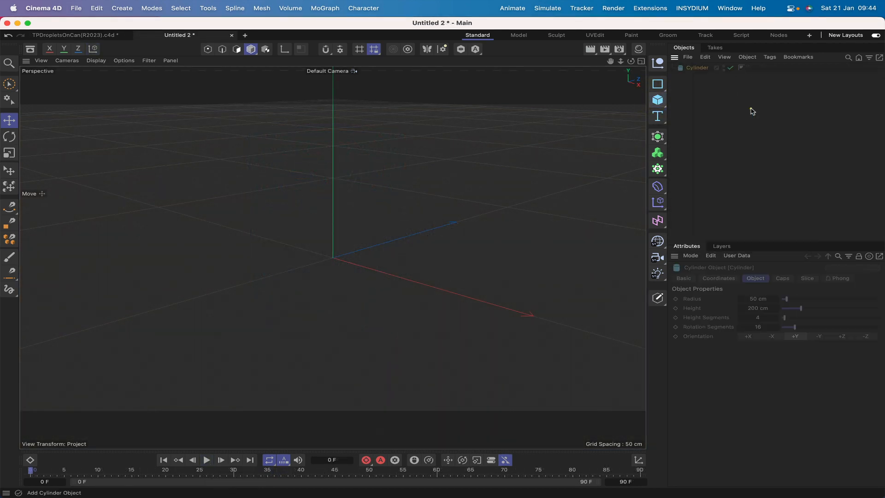
pyautogui.doubleClick(758, 299)
pyautogui.write('60')
pyautogui.press('Return')
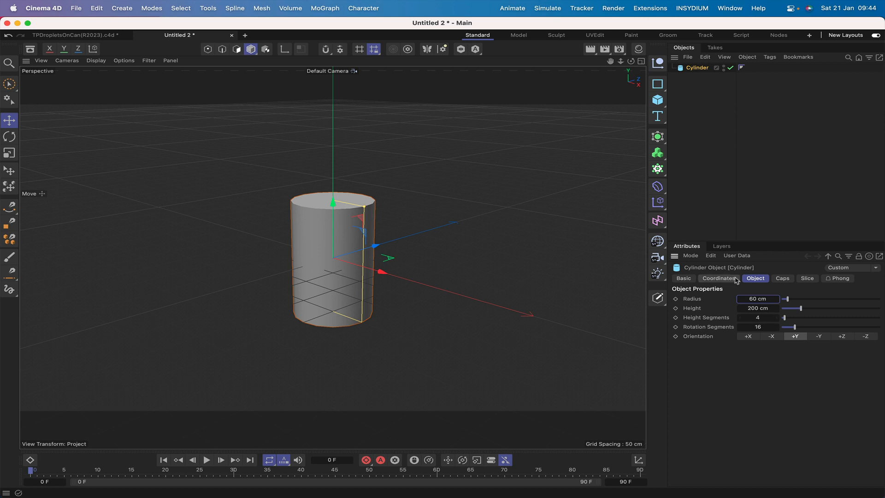
# - Raise the cylinder onto the ground plane by setting its Y position to 100 cm
pyautogui.click(715, 280)
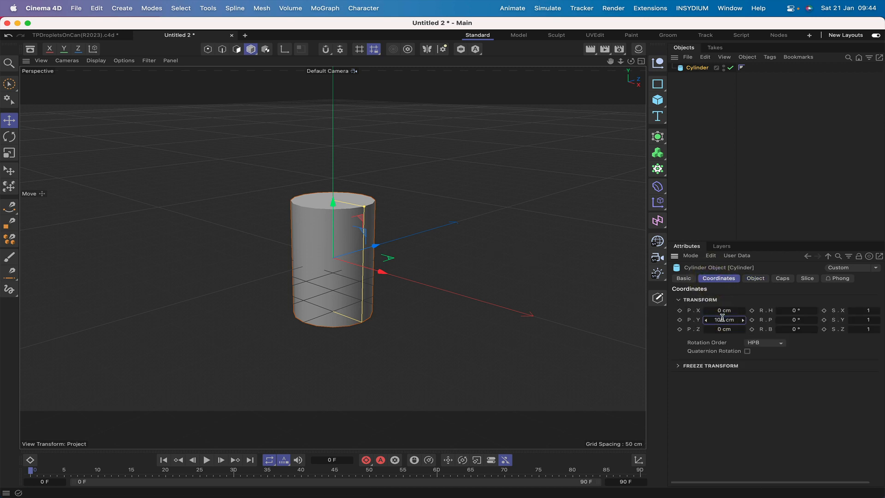
pyautogui.press('Return')
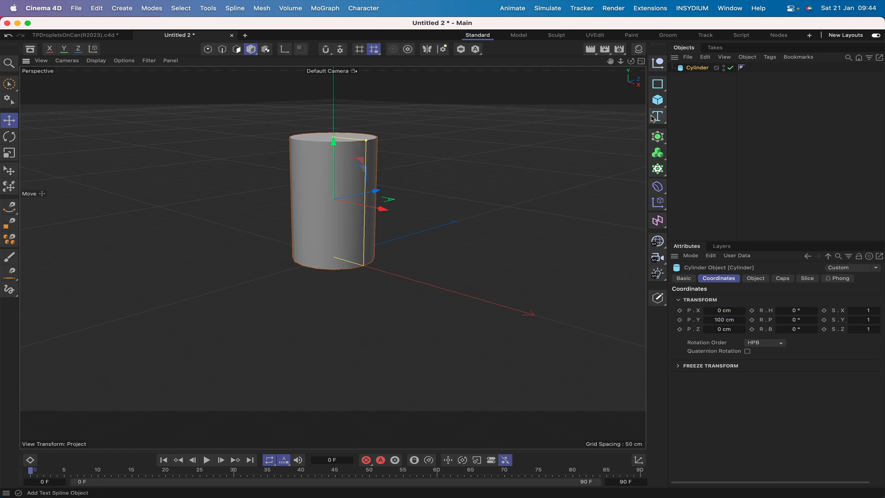
pyautogui.moveTo(611, 61); pyautogui.dragTo(611, 94)
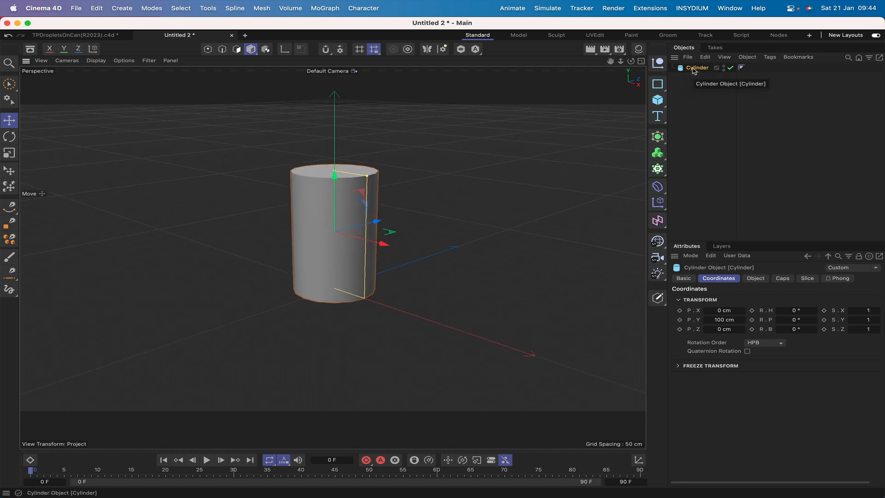
# - Give the cylinder 2 cap segments and enable a cap fillet with a 10 cm radius
pyautogui.click(782, 278)
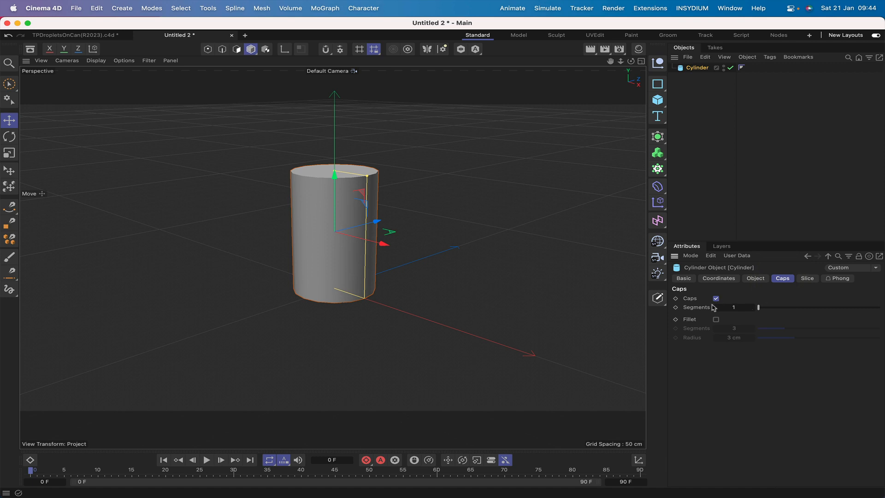
pyautogui.click(734, 308)
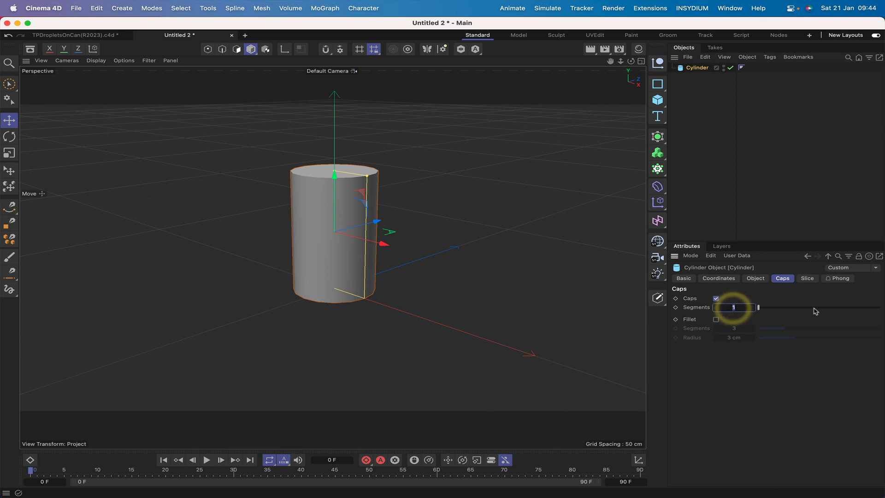
pyautogui.click(716, 320)
pyautogui.click(731, 337)
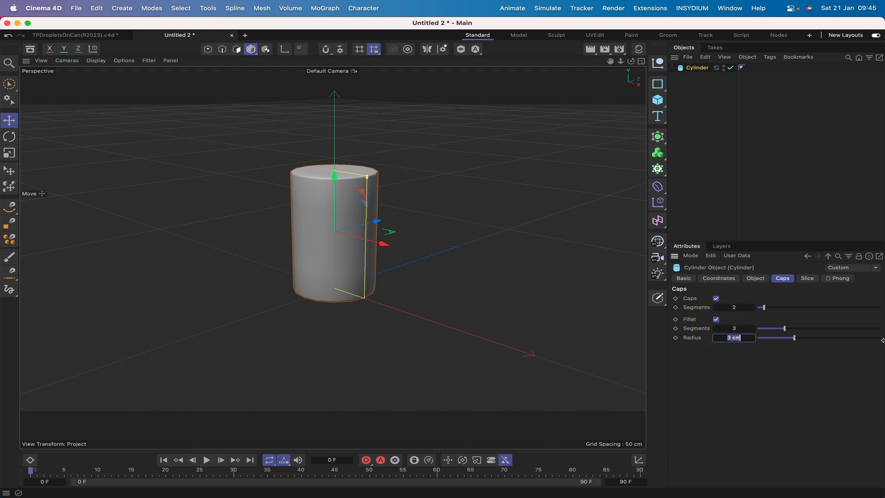
pyautogui.write('10')
pyautogui.press('Return')
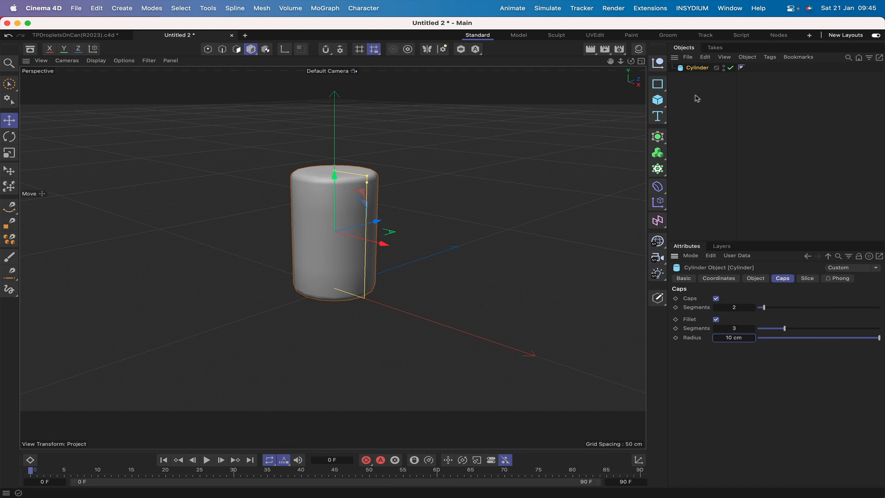
# - Set the viewport shading to Gouraud Shading (Lines) so the cylinder's segments are drawn
pyautogui.click(97, 61)
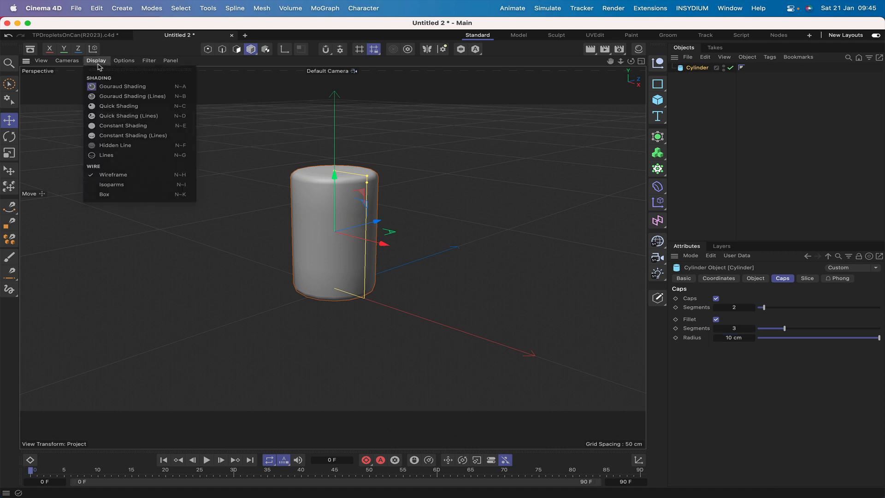
pyautogui.click(109, 96)
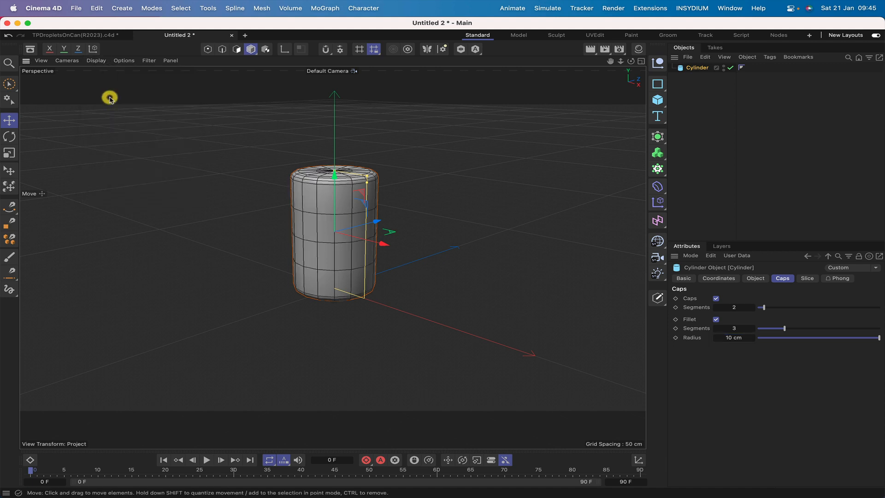
# - Preview the Isoparms wire display on the cylinder and restore the Wireframe display
pyautogui.click(96, 60)
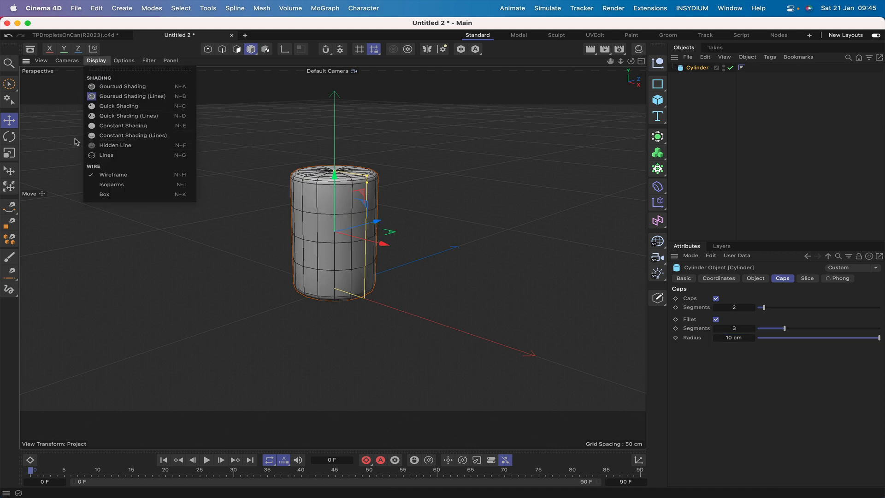
pyautogui.click(112, 184)
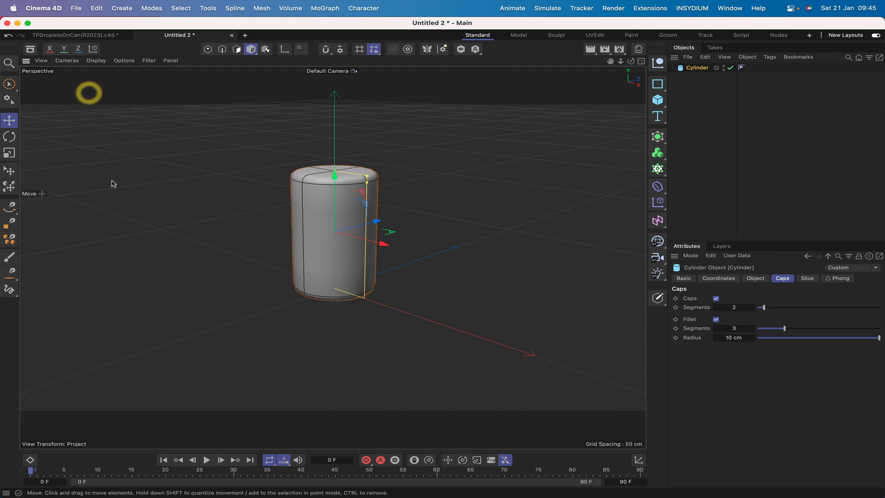
pyautogui.click(96, 61)
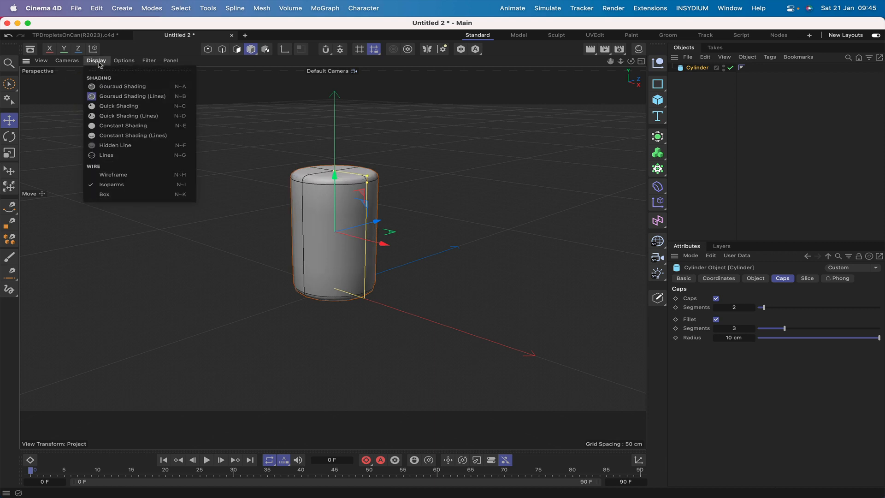
pyautogui.click(112, 175)
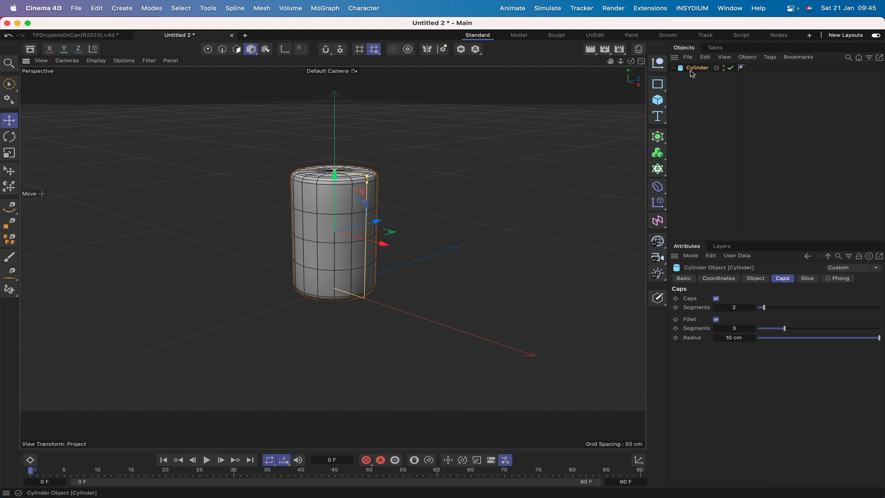
# - Make the cylinder editable and loop-select the inner ring of edges on its top cap
pyautogui.press('c')
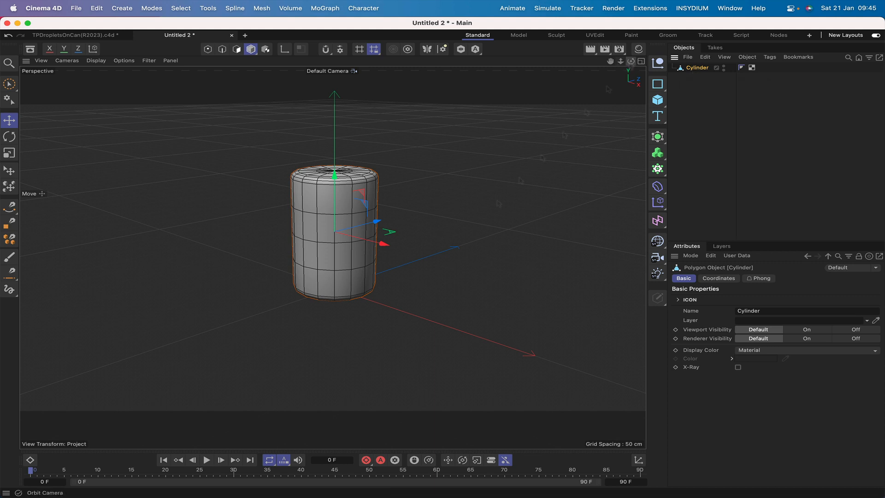
pyautogui.moveTo(631, 61); pyautogui.dragTo(630, 65)
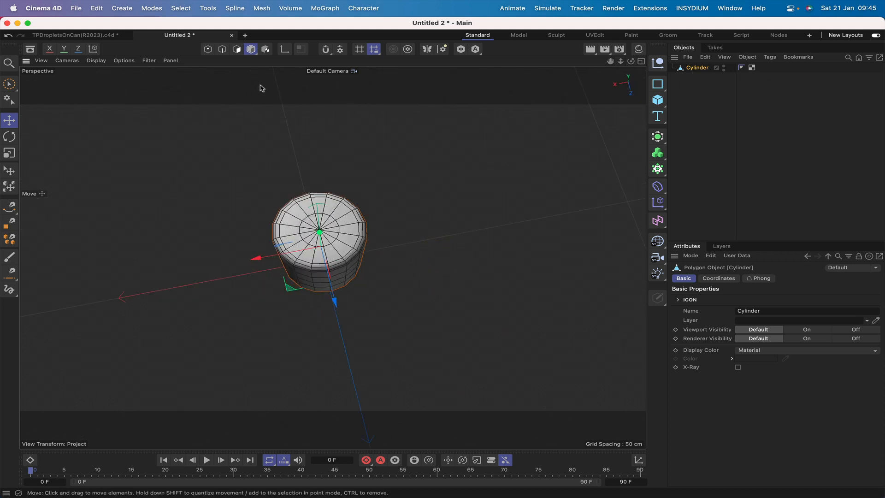
pyautogui.click(222, 50)
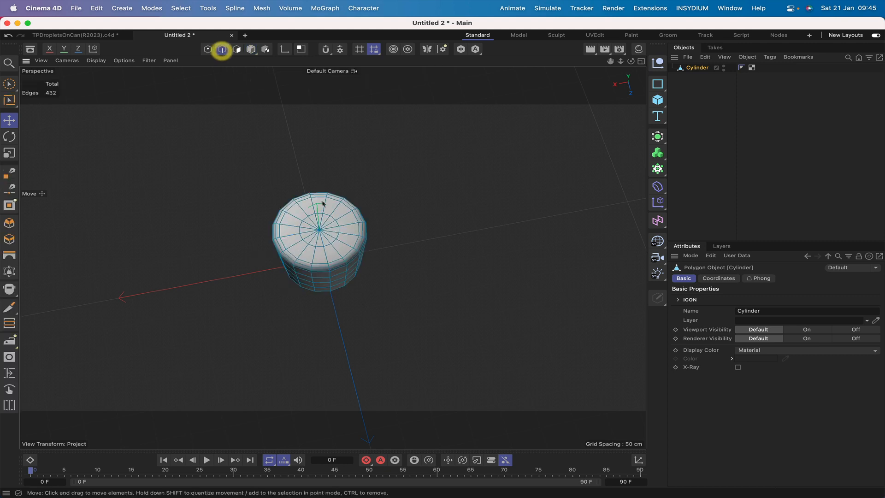
pyautogui.press('u')
pyautogui.press('l')
pyautogui.click(332, 224)
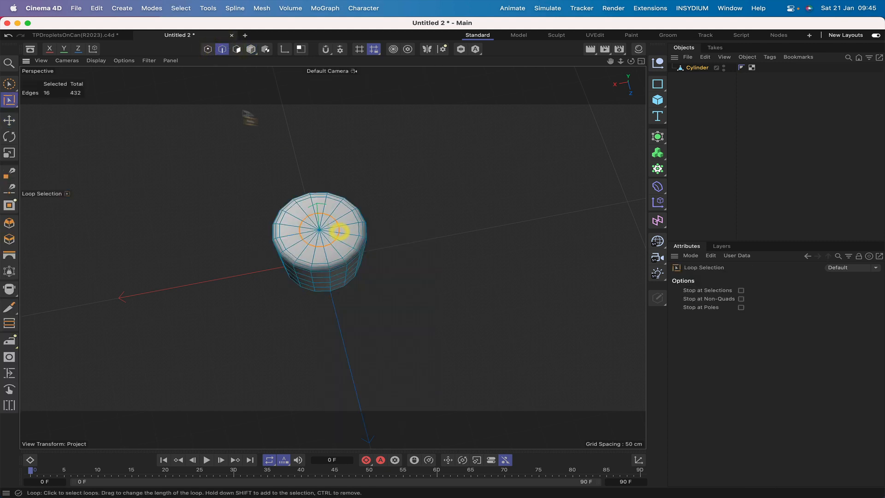
# - Scale the selected top edge loop outward close to the rim, with the Y axis locked
pyautogui.click(9, 153)
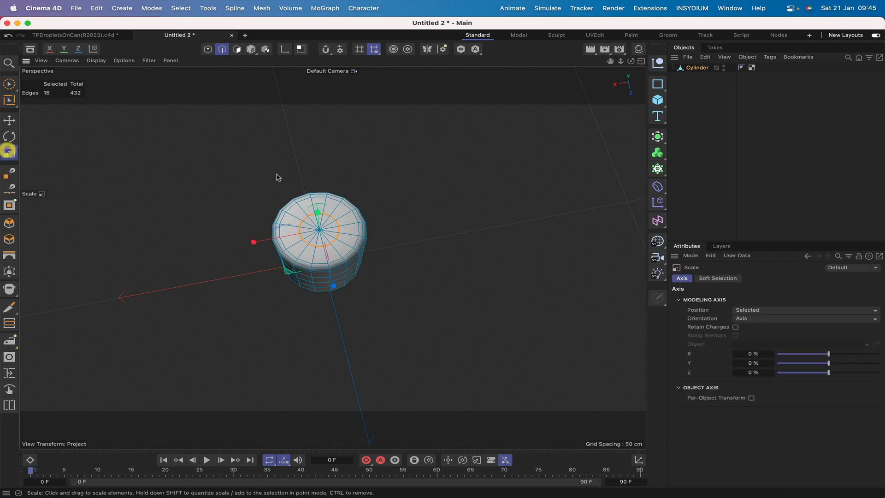
pyautogui.click(64, 50)
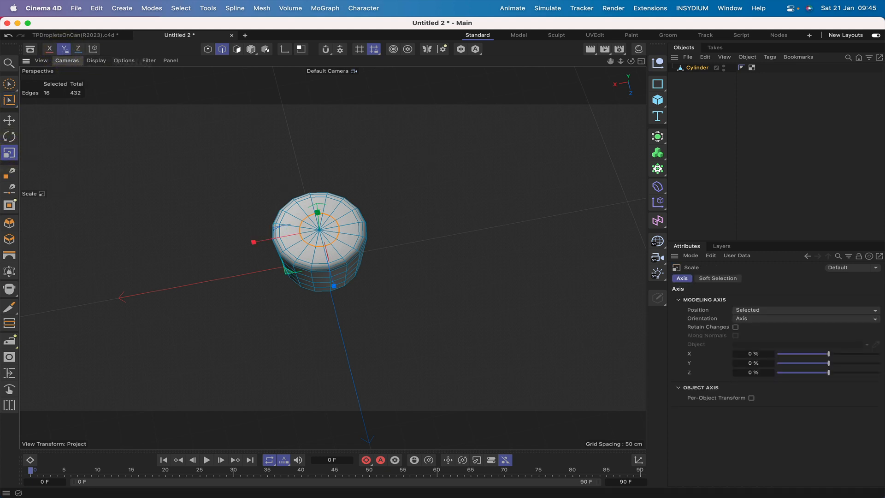
pyautogui.moveTo(405, 165); pyautogui.dragTo(570, 151)
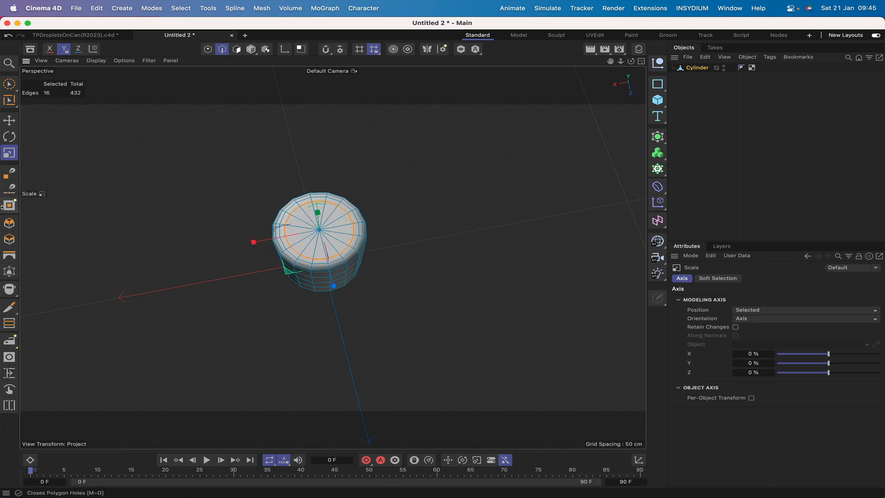
# - Move the enlarged top edge loop slightly down along Y to recess it inside the can's rim
pyautogui.moveTo(631, 61); pyautogui.dragTo(632, 48)
pyautogui.click(9, 121)
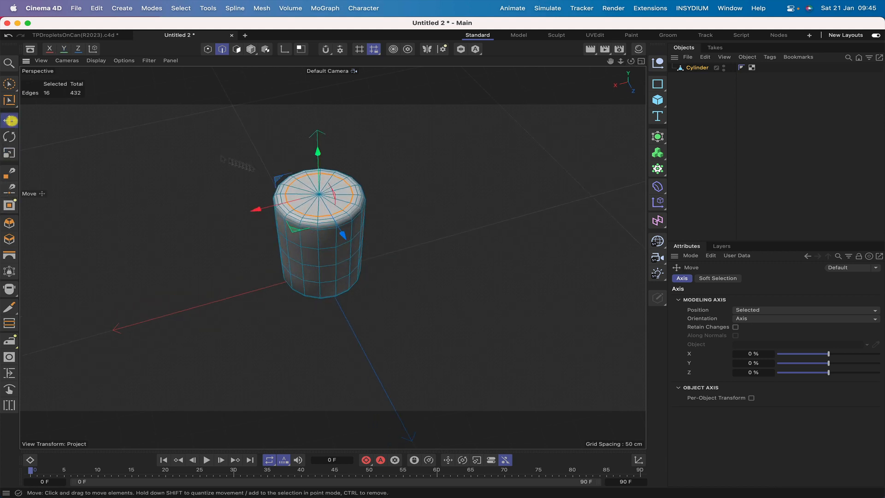
pyautogui.moveTo(317, 151); pyautogui.dragTo(317, 153)
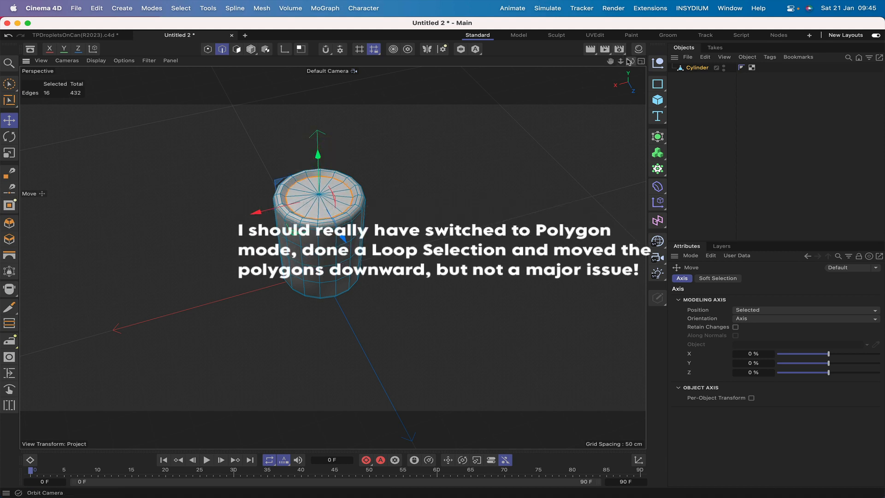
pyautogui.moveTo(631, 61)
pyautogui.mouseDown()
pyautogui.moveTo(632, 42)
pyautogui.moveTo(632, 51)
pyautogui.mouseUp()
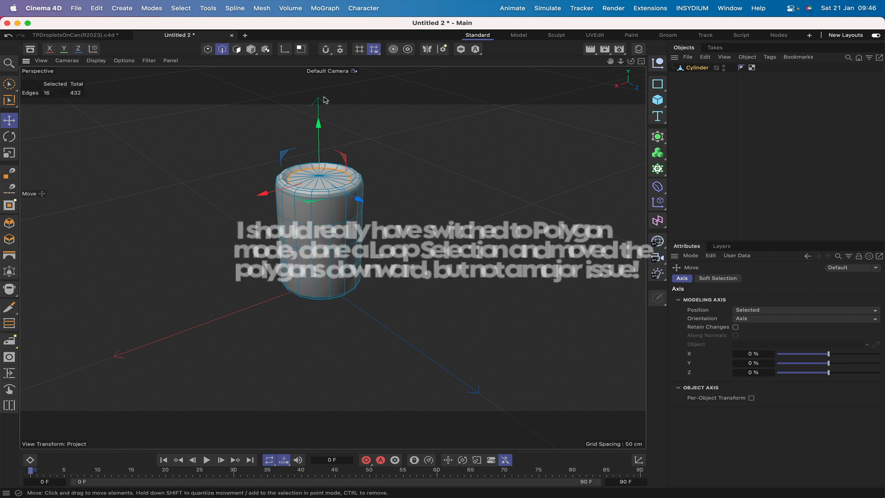
pyautogui.moveTo(318, 123); pyautogui.dragTo(318, 123)
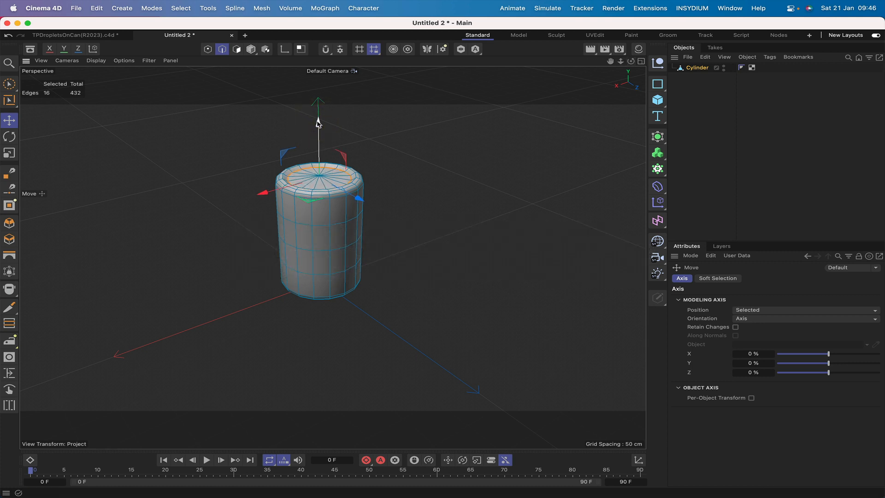
# - Loop-select the inner ring of edges on the bottom cap and move it slightly up into the can
pyautogui.moveTo(631, 61); pyautogui.dragTo(632, 7)
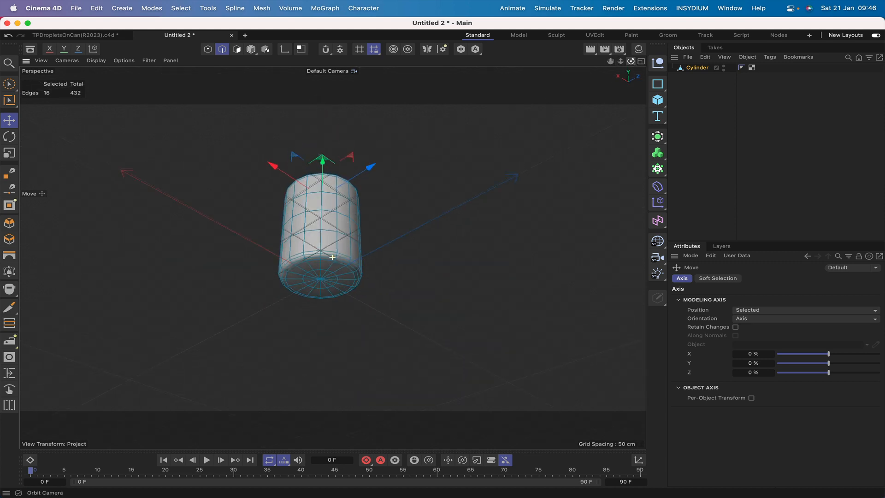
pyautogui.moveTo(332, 257); pyautogui.dragTo(344, 240)
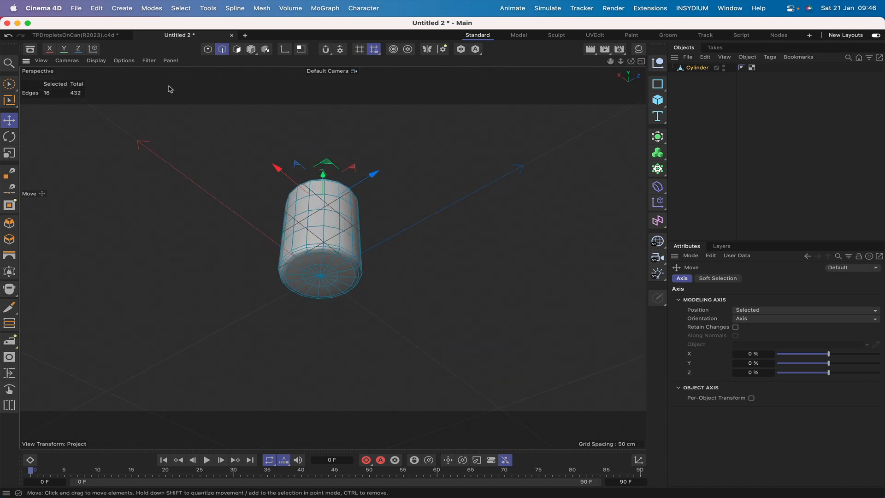
pyautogui.press('u')
pyautogui.press('l')
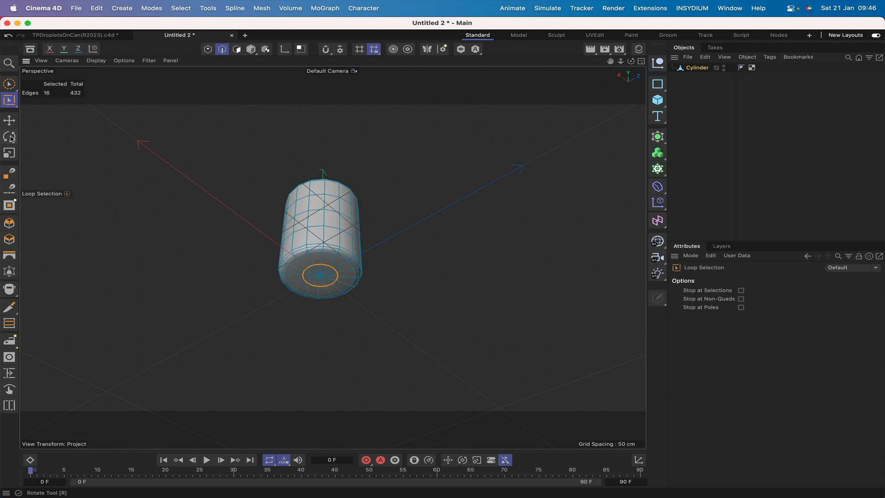
pyautogui.click(9, 120)
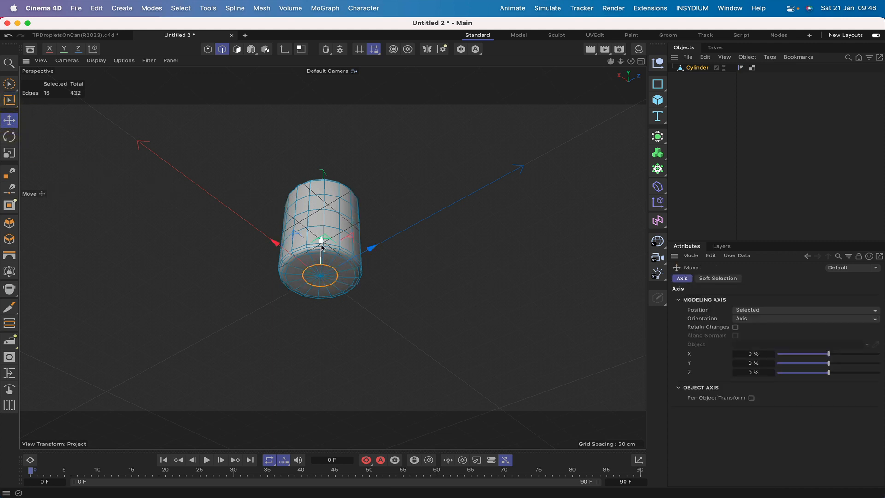
pyautogui.moveTo(321, 246); pyautogui.dragTo(322, 244)
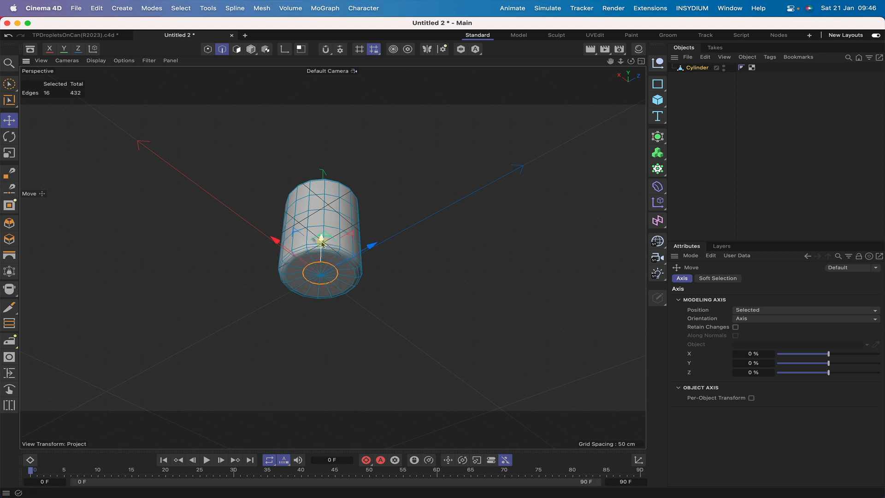
# - Select the bottom cap's centre point and raise it along Y, slightly above the surrounding edge ring, using the Right view
pyautogui.click(208, 48)
pyautogui.click(320, 275)
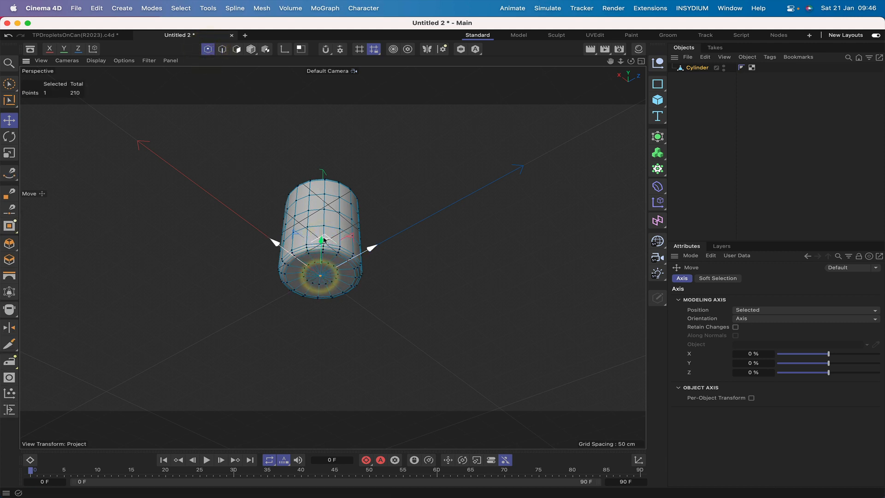
pyautogui.moveTo(323, 241); pyautogui.dragTo(325, 238)
pyautogui.press('F3')
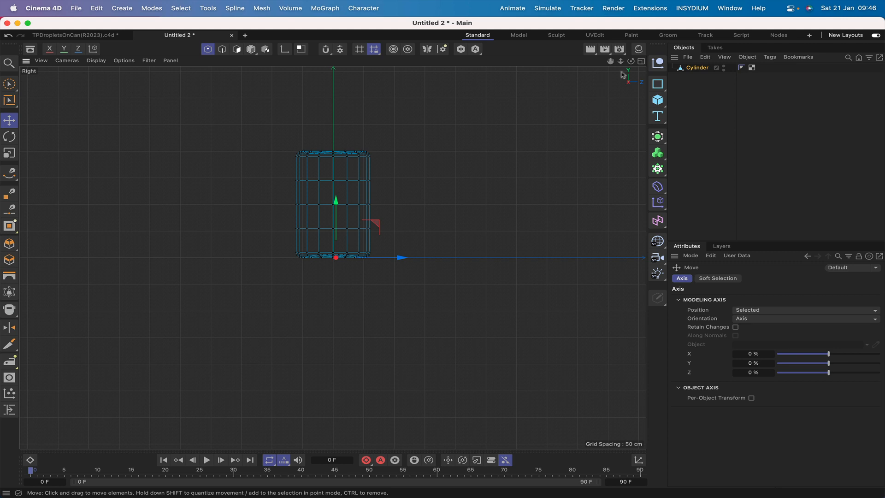
pyautogui.moveTo(611, 61); pyautogui.dragTo(620, 61)
pyautogui.scroll(10, 333, 257)
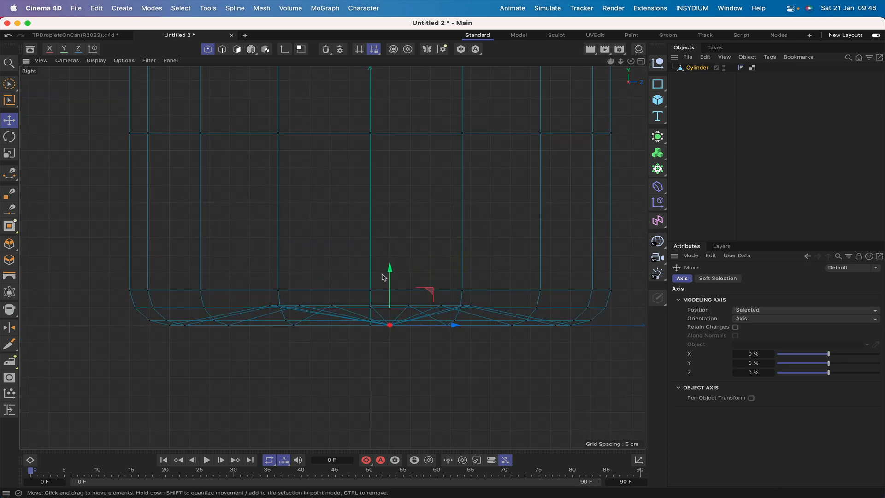
pyautogui.moveTo(391, 272); pyautogui.dragTo(391, 240)
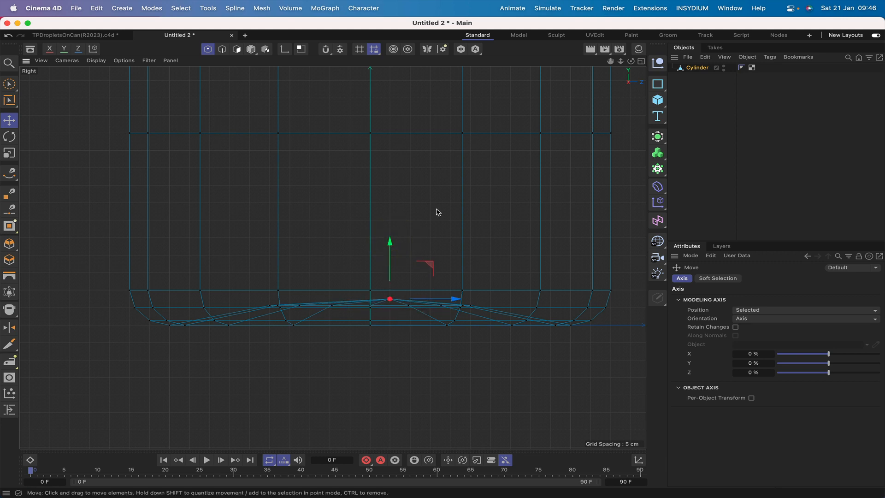
# - Return to the Perspective view and rename the cylinder object as Can
pyautogui.press('F1')
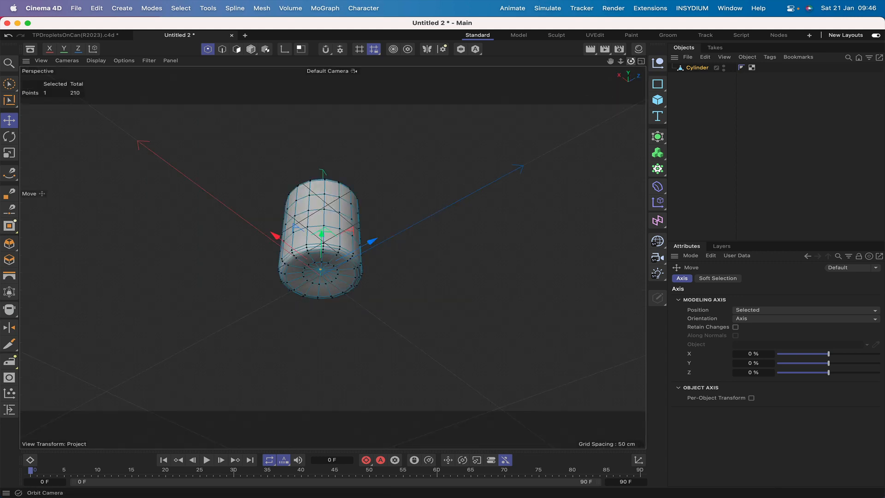
pyautogui.moveTo(631, 60); pyautogui.dragTo(624, 79)
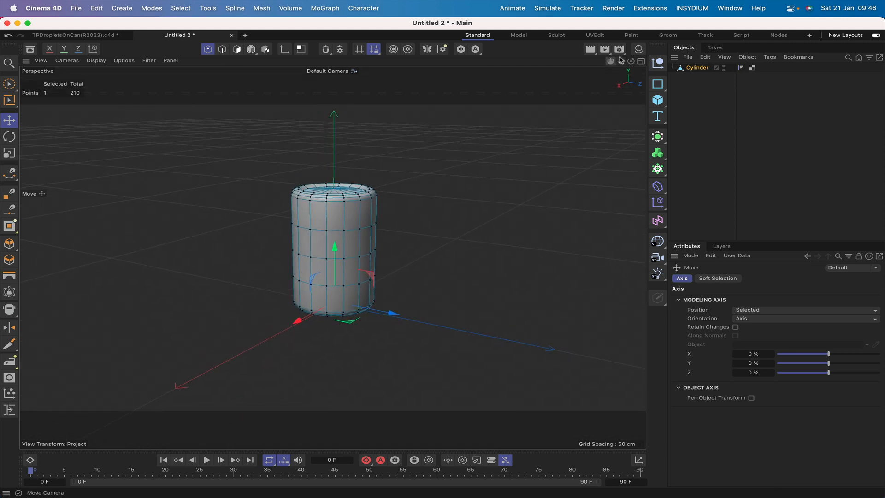
pyautogui.doubleClick(688, 67)
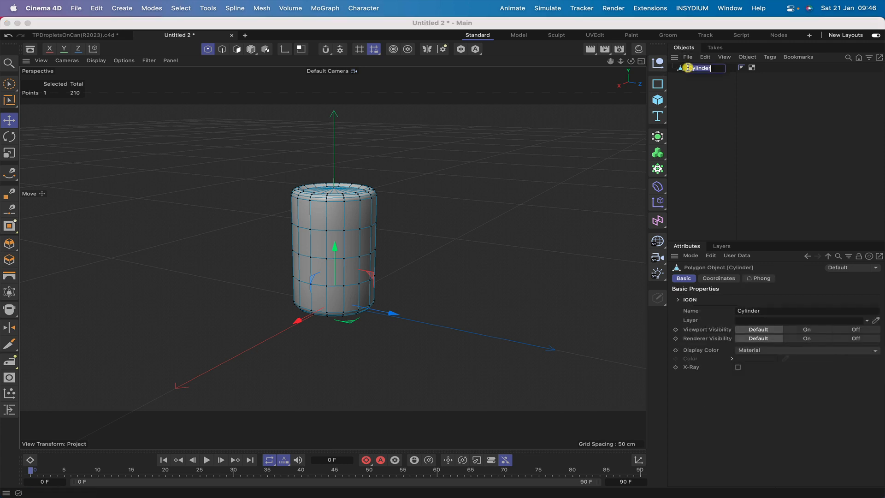
pyautogui.write('Can')
pyautogui.press('Return')
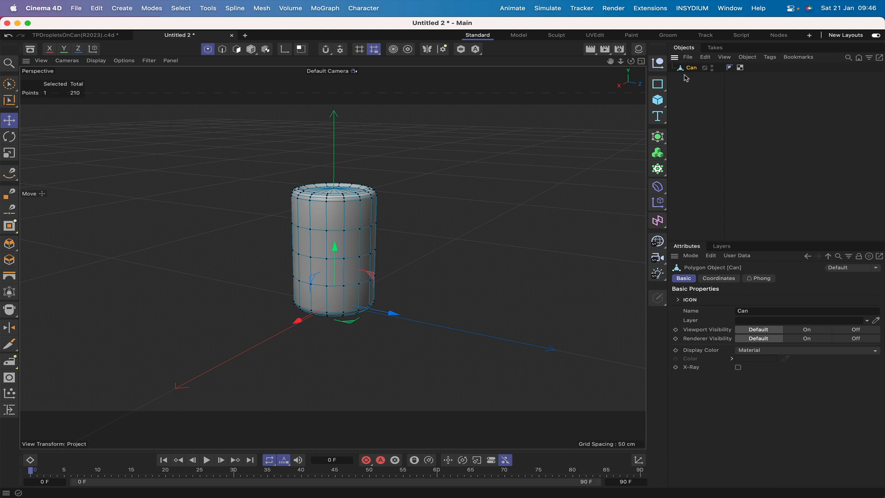
pyautogui.click(686, 78)
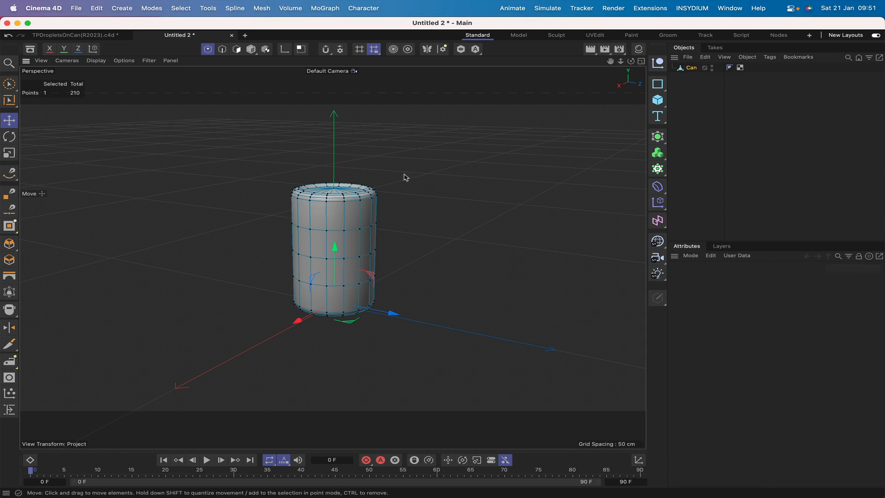
# - Loop-select all polygon rings of the can's outer wall, including both rounded edges, and store them as a selection
pyautogui.click(237, 50)
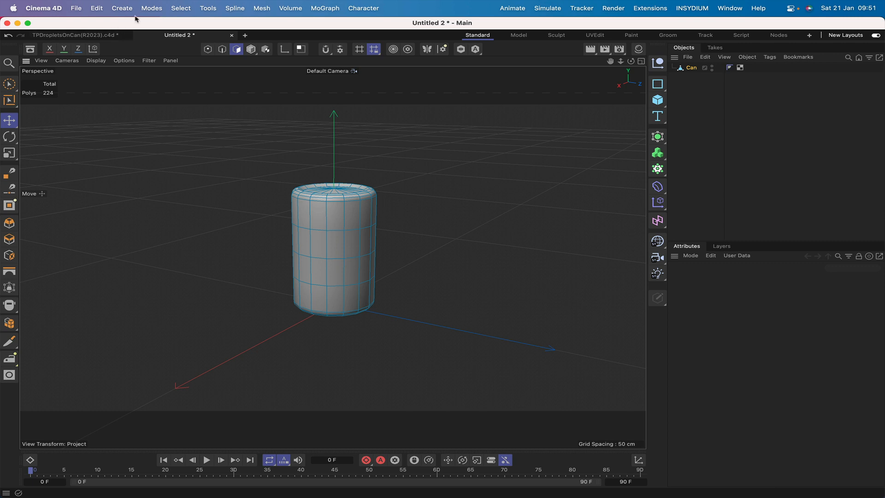
pyautogui.press('u')
pyautogui.press('l')
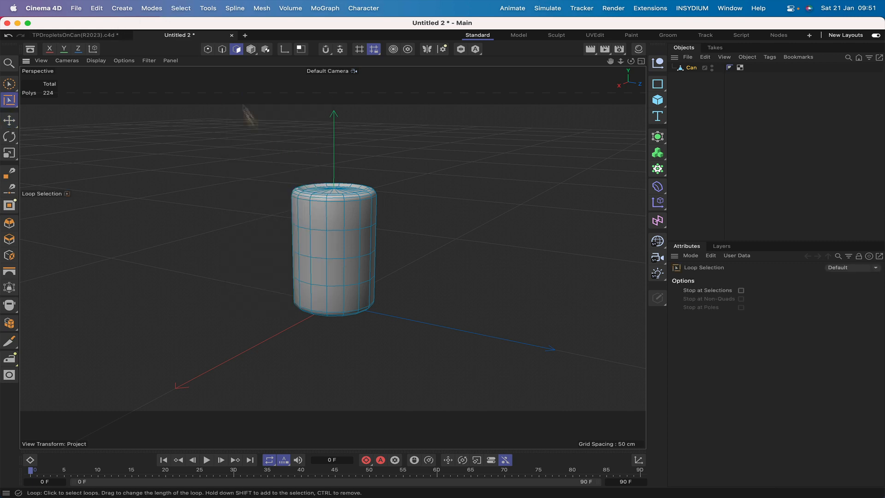
pyautogui.click(312, 200)
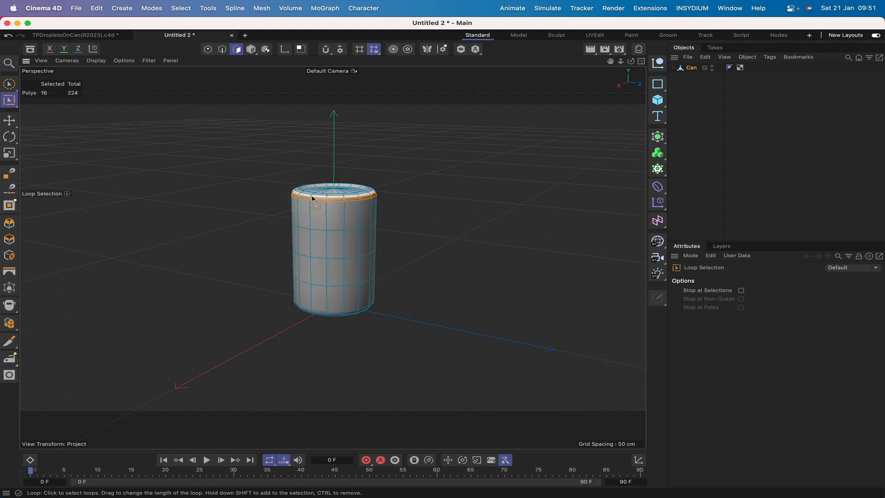
pyautogui.keyDown('shift'); pyautogui.click(312, 200); pyautogui.keyUp('shift')
pyautogui.keyDown('shift'); pyautogui.click(315, 210); pyautogui.keyUp('shift')
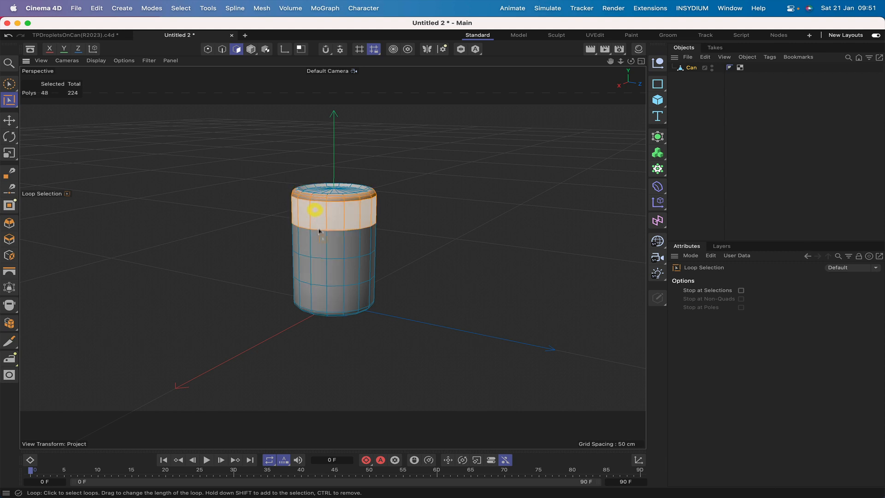
pyautogui.keyDown('shift'); pyautogui.click(316, 238); pyautogui.keyUp('shift')
pyautogui.keyDown('shift'); pyautogui.click(320, 270); pyautogui.keyUp('shift')
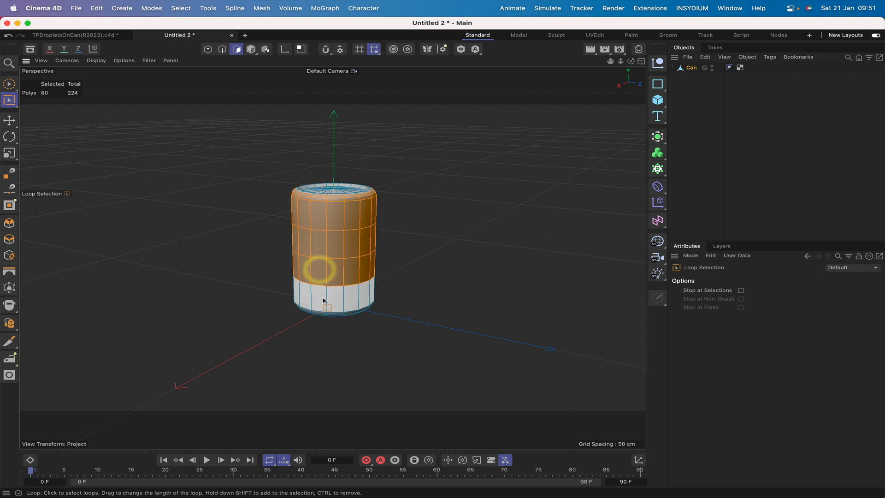
pyautogui.keyDown('shift'); pyautogui.click(322, 297); pyautogui.keyUp('shift')
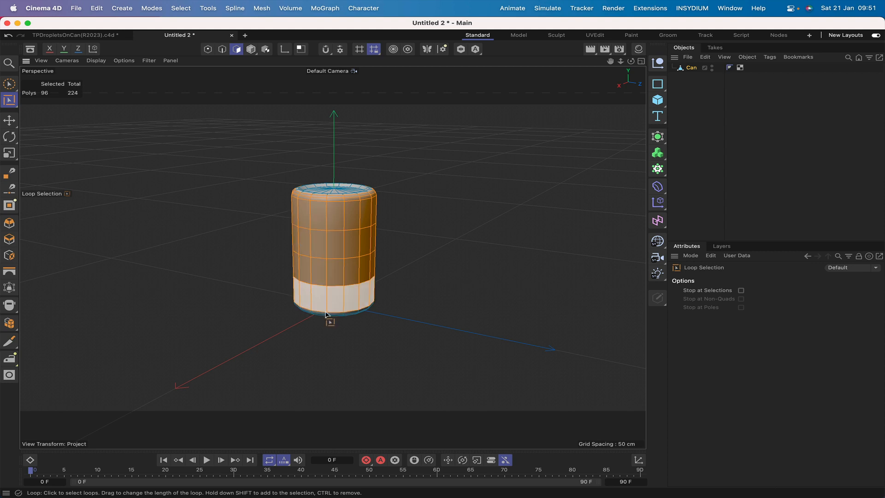
pyautogui.keyDown('shift'); pyautogui.click(328, 315); pyautogui.keyUp('shift')
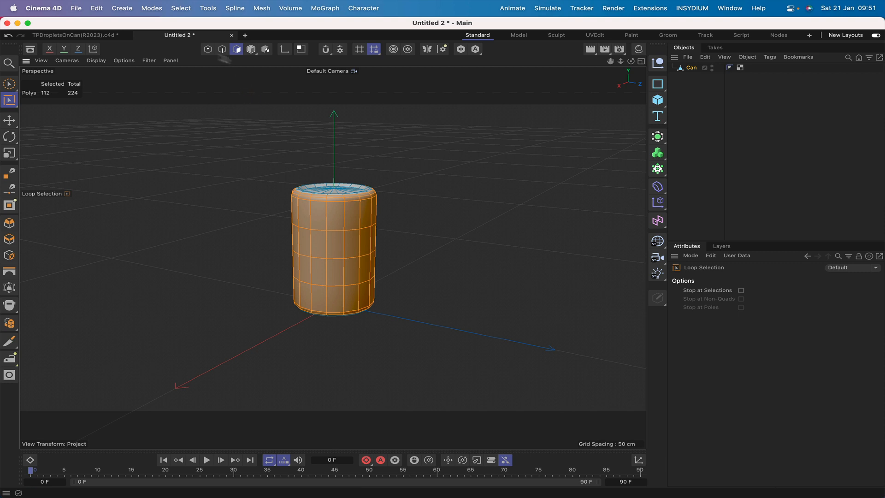
pyautogui.click(181, 8)
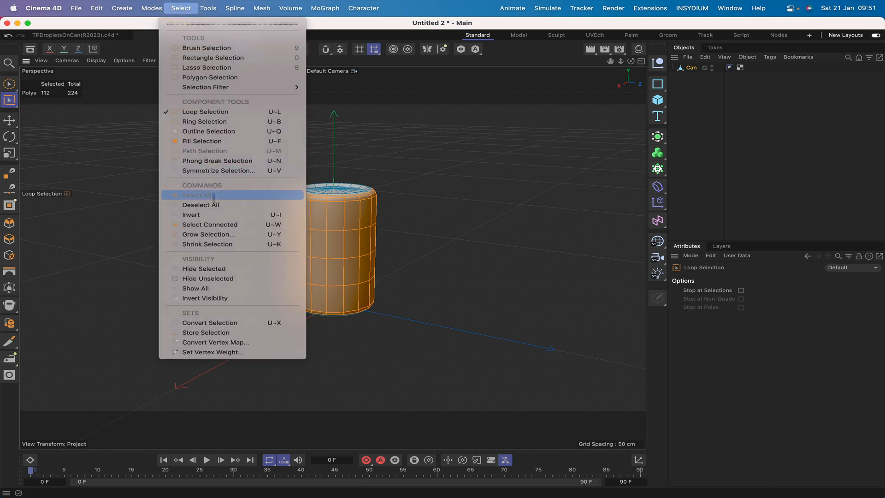
pyautogui.click(230, 333)
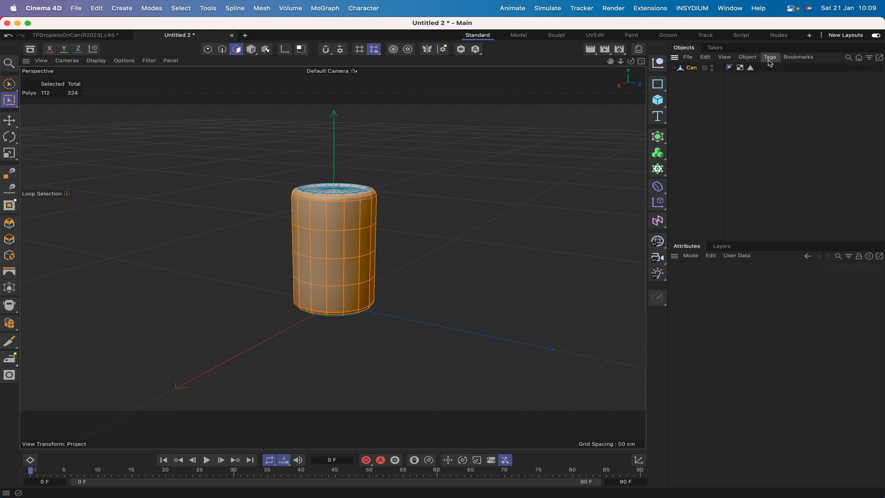
# - Add a Bullet Collider Body tag to the Can object
pyautogui.click(768, 61)
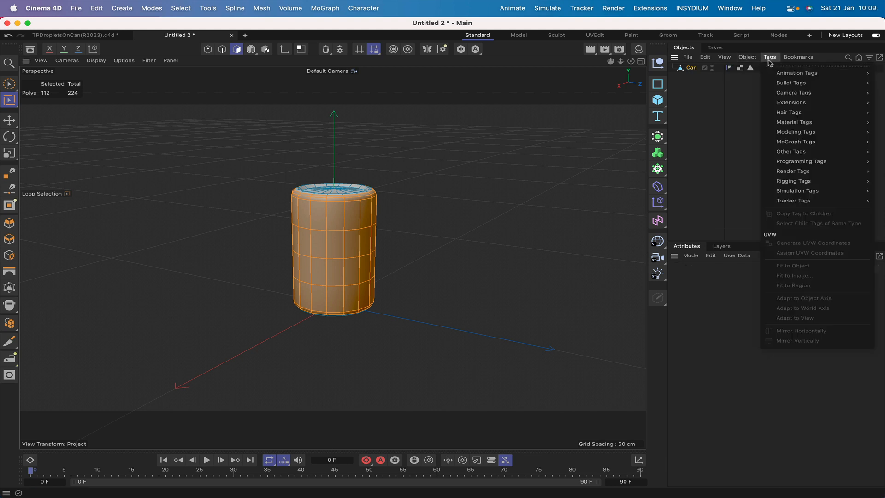
pyautogui.moveTo(789, 83)
pyautogui.click(738, 106)
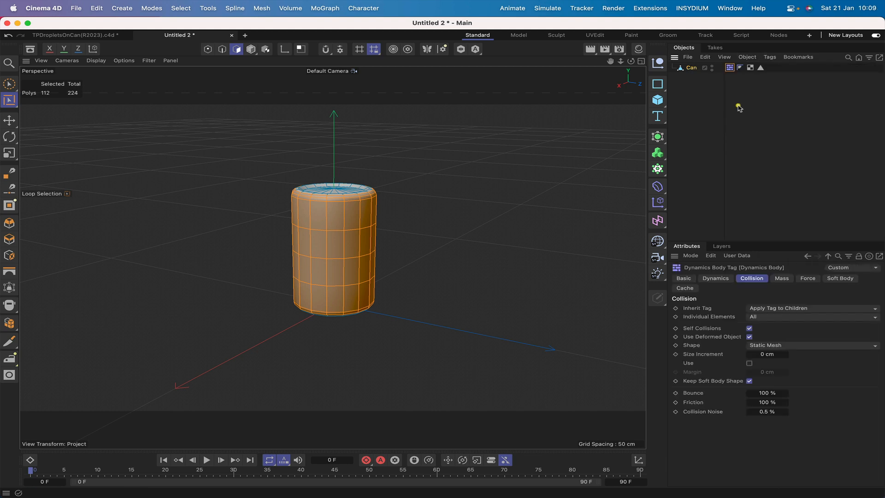
# - Set the dynamics tag's collision options to Inherit Tag None, Individual Elements Off and Shape Automatic
pyautogui.click(716, 278)
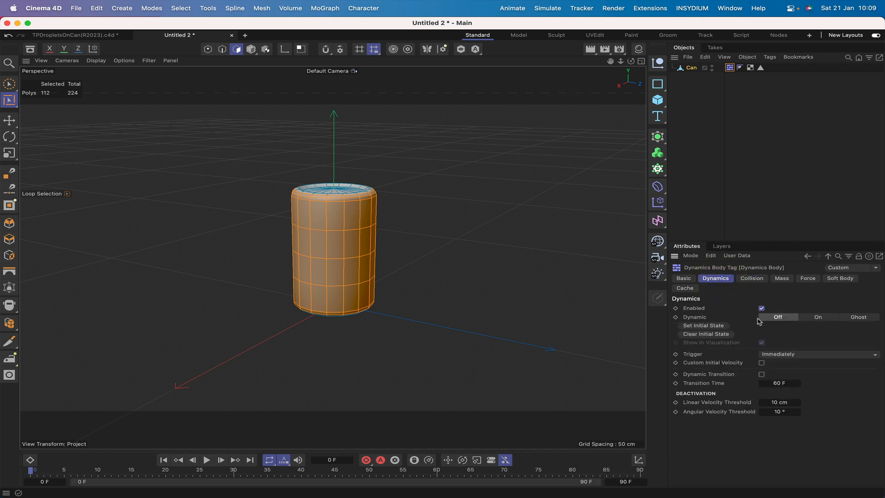
pyautogui.click(752, 280)
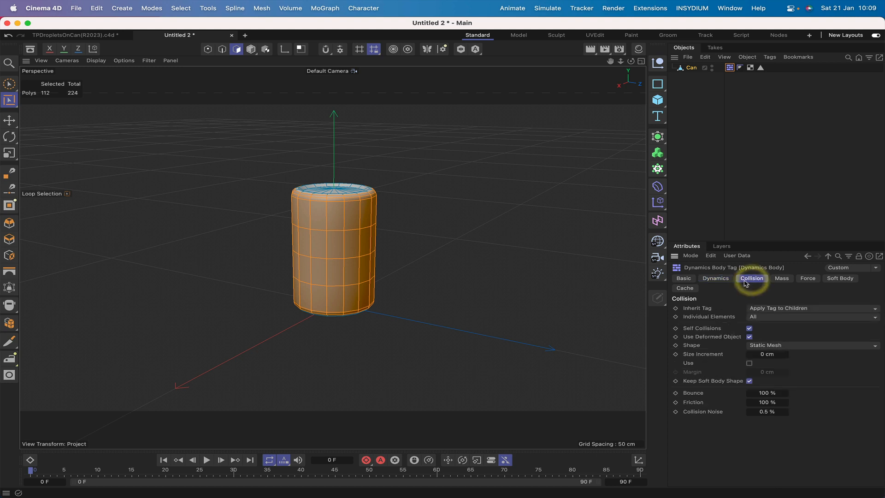
pyautogui.click(763, 310)
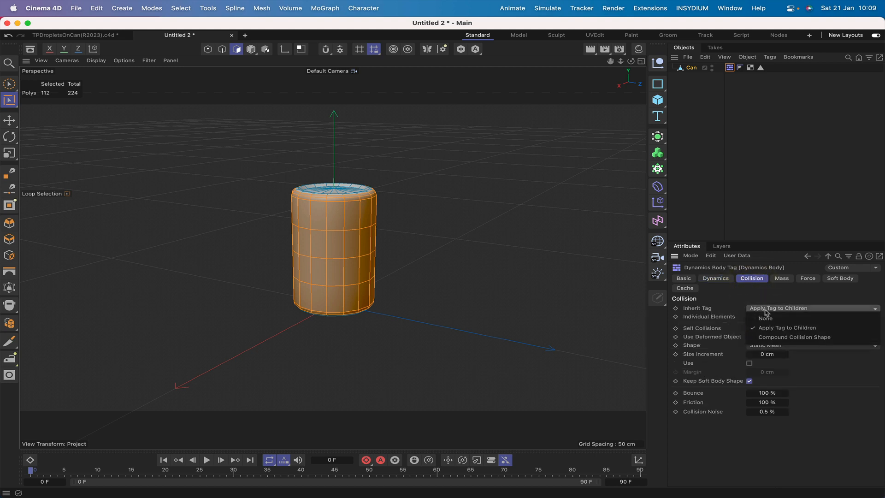
pyautogui.click(769, 319)
pyautogui.click(760, 318)
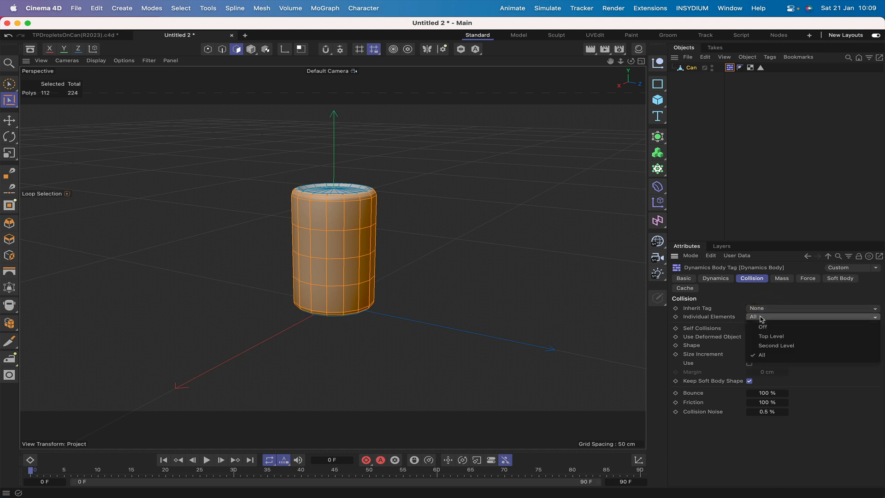
pyautogui.click(765, 327)
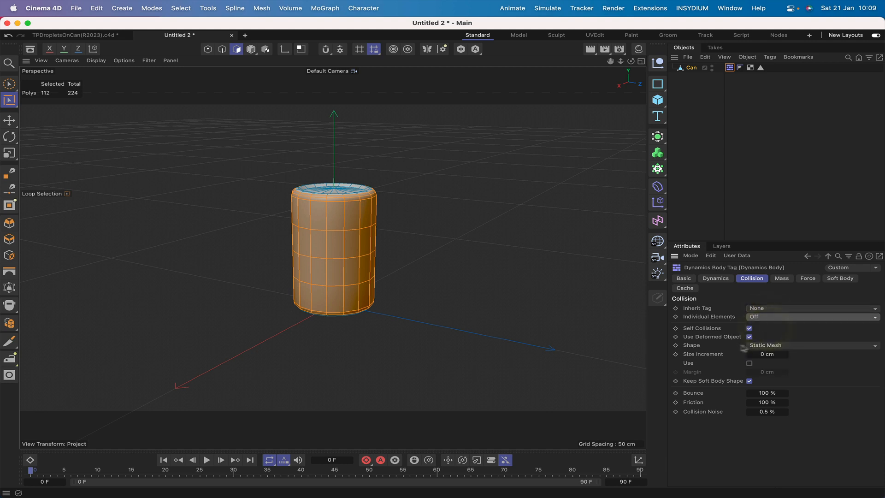
pyautogui.click(762, 350)
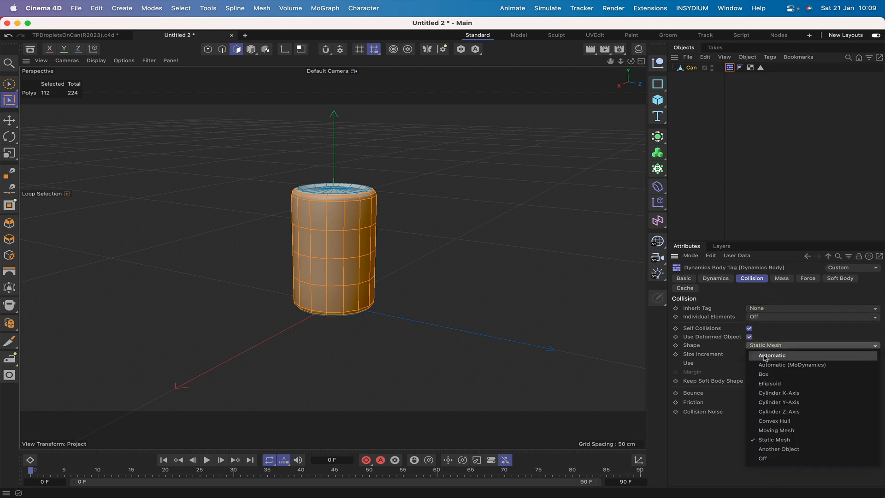
pyautogui.click(766, 358)
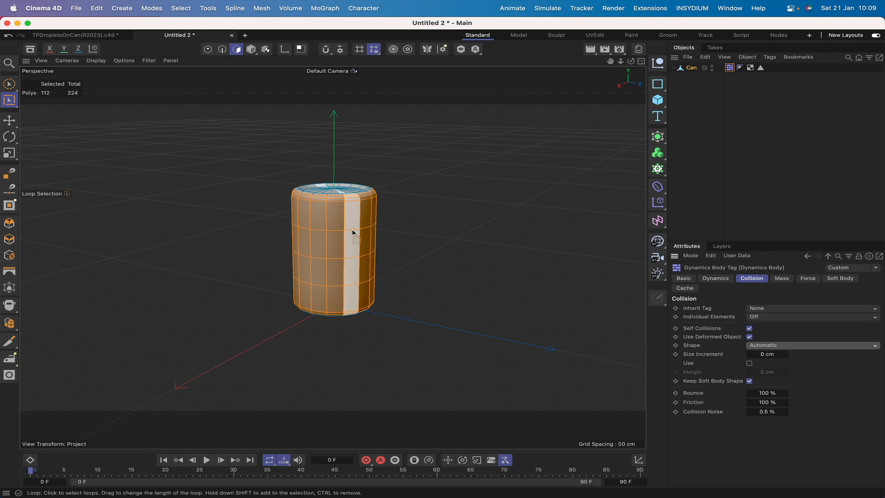
# - Set the collision Bounce to 50% and Friction to 30%
pyautogui.click(765, 393)
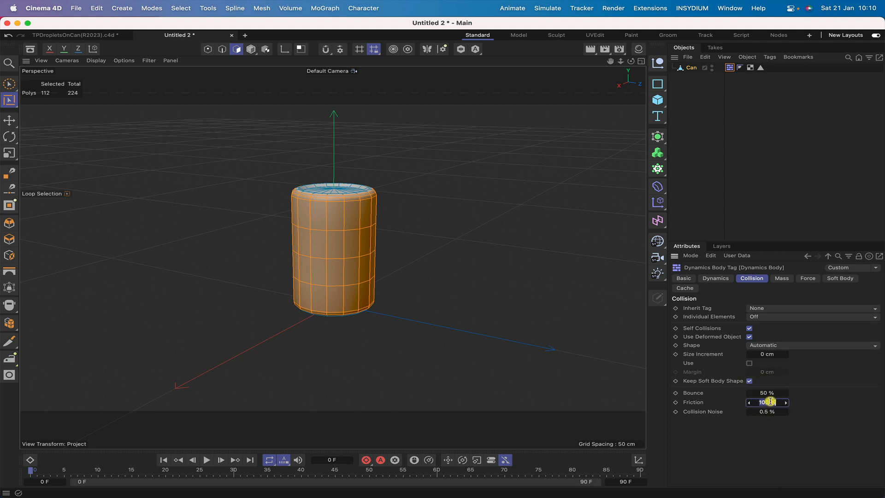
pyautogui.click(771, 403)
pyautogui.write('30')
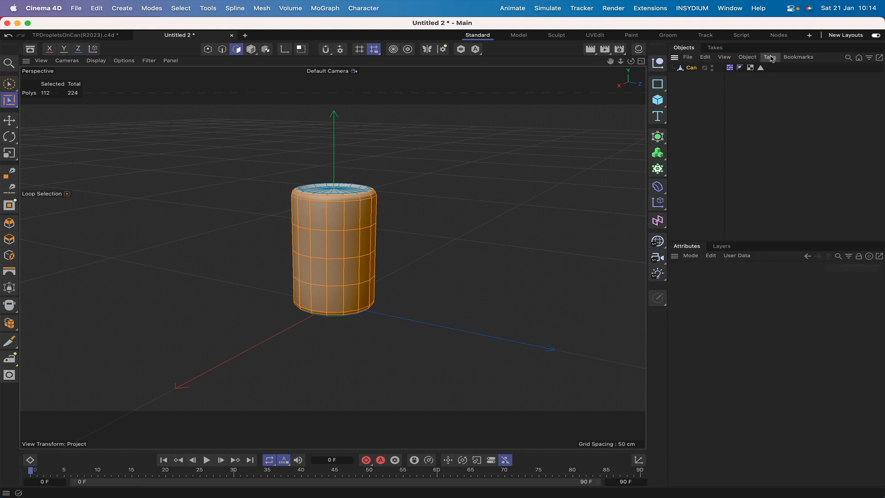
# - Add an XPresso tag to the Can and move its editor window clear of the can and the object list
pyautogui.click(770, 57)
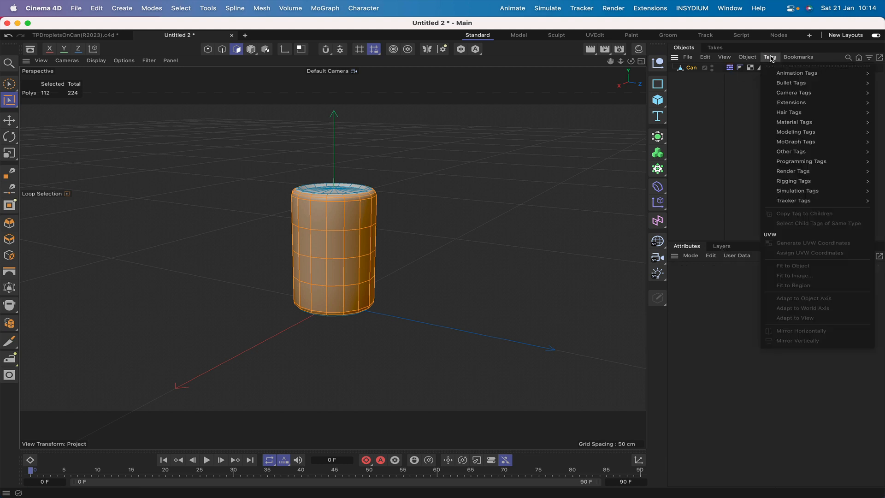
pyautogui.moveTo(787, 165)
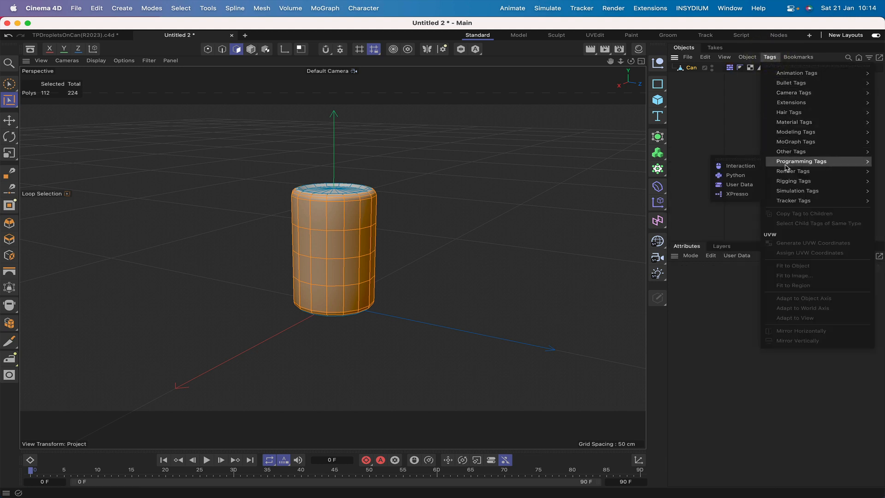
pyautogui.click(738, 195)
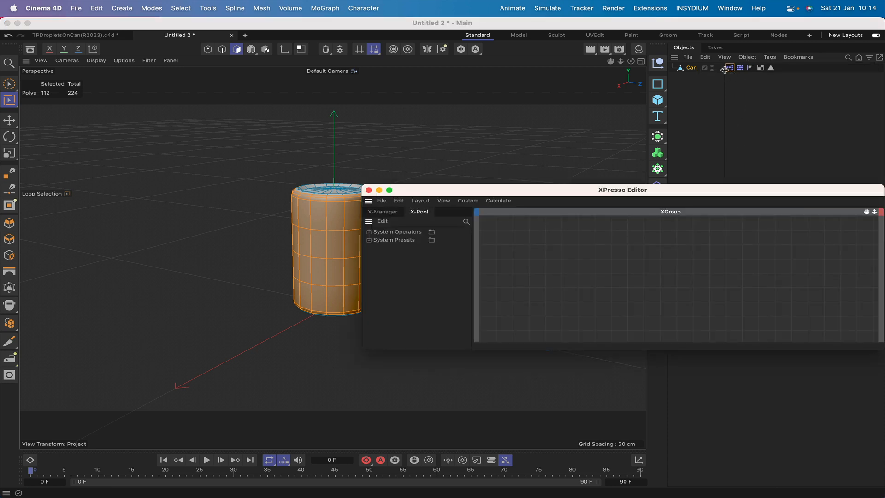
pyautogui.moveTo(700, 194); pyautogui.dragTo(388, 25)
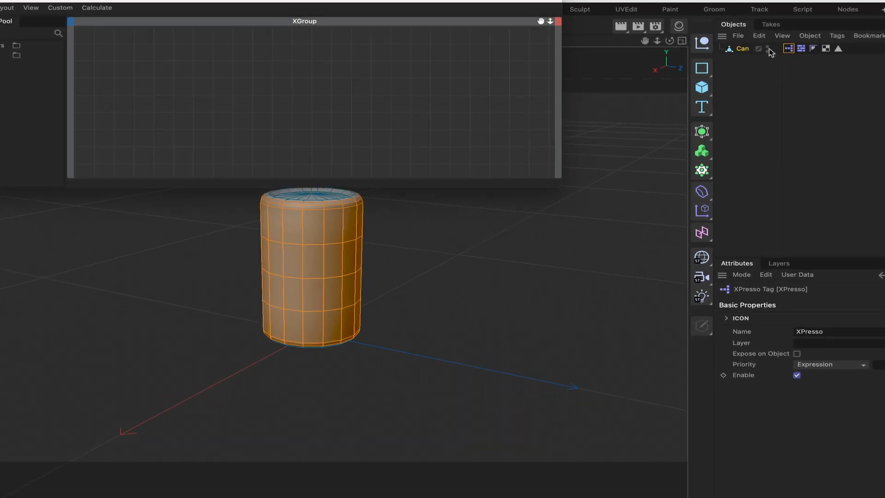
# - Add a Time node to the XPresso graph
pyautogui.rightClick(119, 70)
pyautogui.moveTo(152, 91)
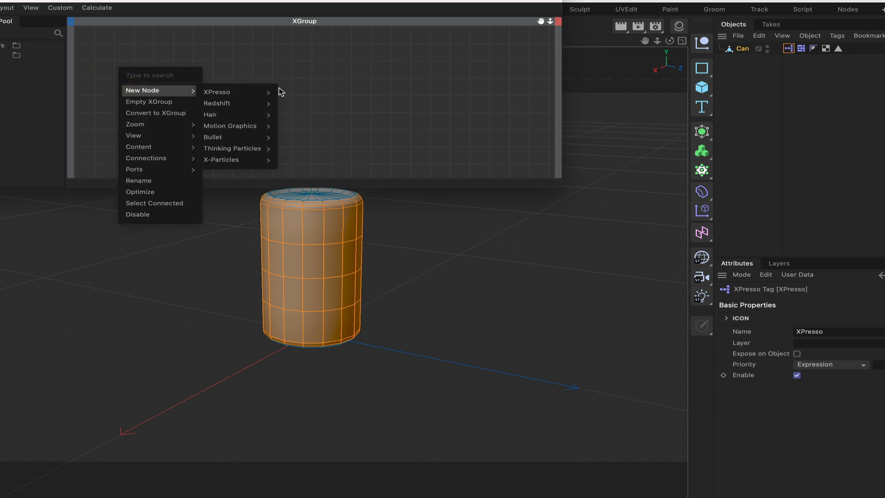
pyautogui.moveTo(273, 92)
pyautogui.moveTo(312, 93)
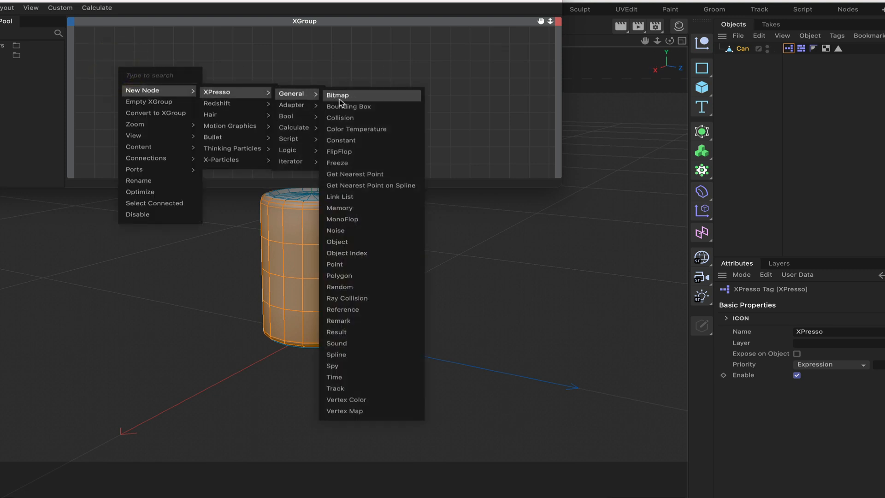
pyautogui.click(347, 377)
# - Replace the Time node's Time output port with a Frame output and shift the node slightly left
pyautogui.rightClick(132, 71)
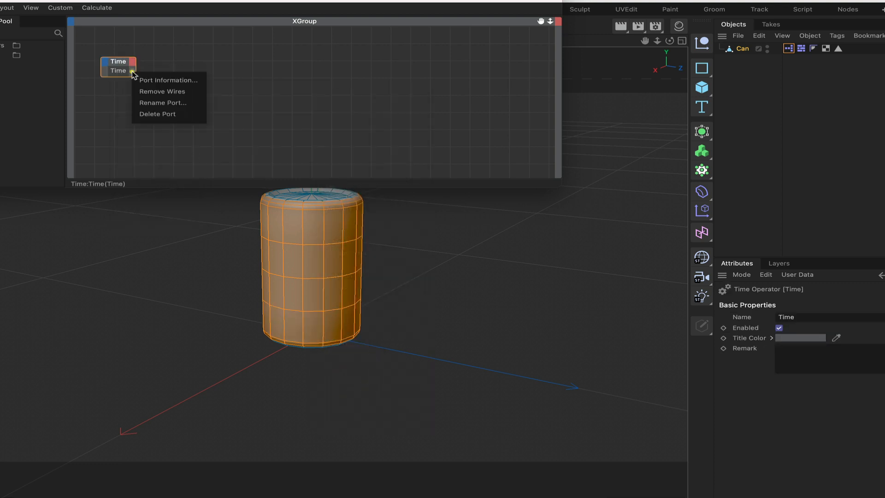
pyautogui.click(158, 114)
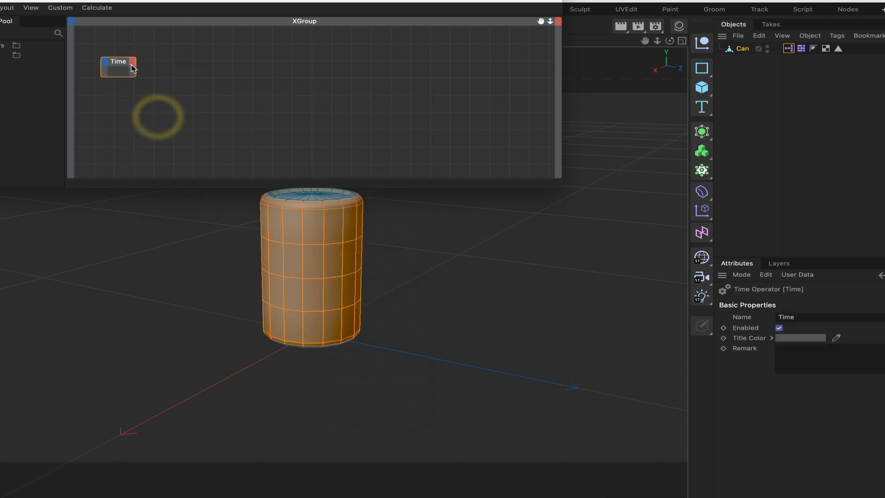
pyautogui.click(132, 61)
pyautogui.click(158, 111)
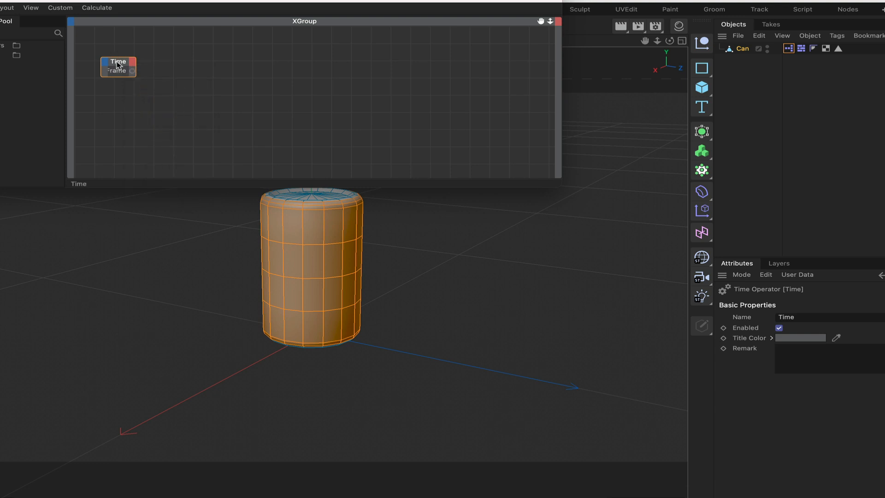
pyautogui.click(117, 62)
pyautogui.moveTo(121, 65); pyautogui.dragTo(113, 65)
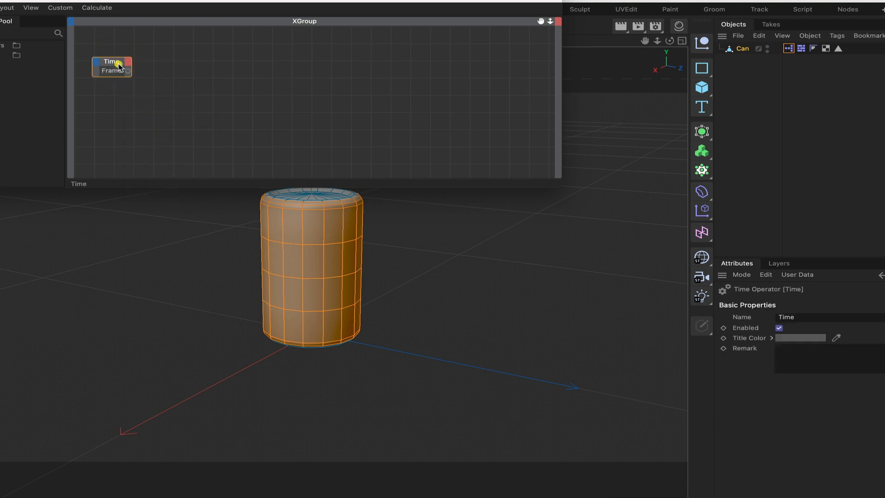
# - Add a Compare node beside the Time node and connect the Time node's Frame output to its Input 1
pyautogui.rightClick(139, 71)
pyautogui.moveTo(184, 94)
pyautogui.moveTo(259, 96)
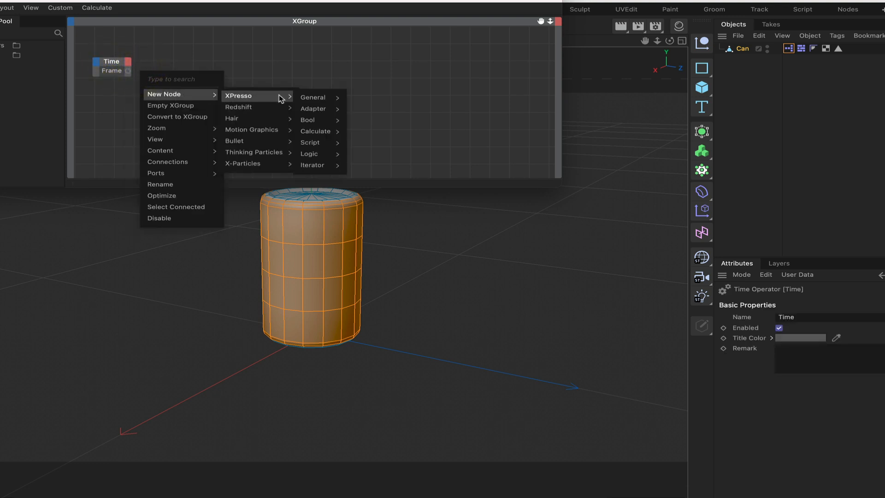
pyautogui.moveTo(333, 153)
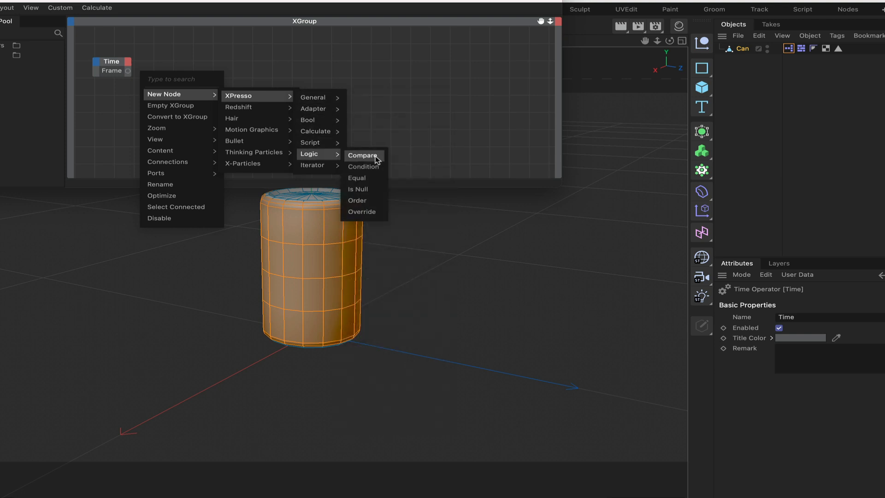
pyautogui.click(373, 156)
pyautogui.moveTo(161, 65); pyautogui.dragTo(230, 64)
pyautogui.moveTo(128, 72); pyautogui.dragTo(224, 66)
# - Set the Compare node's Function to <= and shift the node slightly closer to the Time node
pyautogui.click(223, 62)
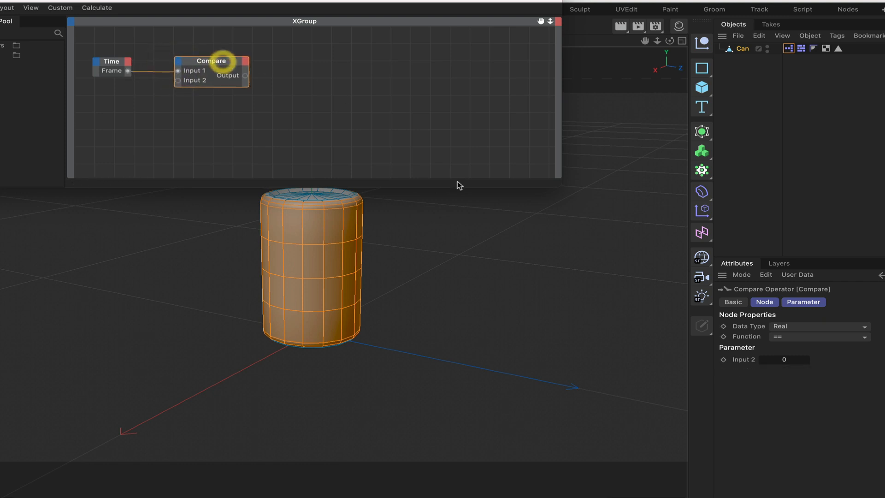
pyautogui.click(811, 339)
pyautogui.click(810, 370)
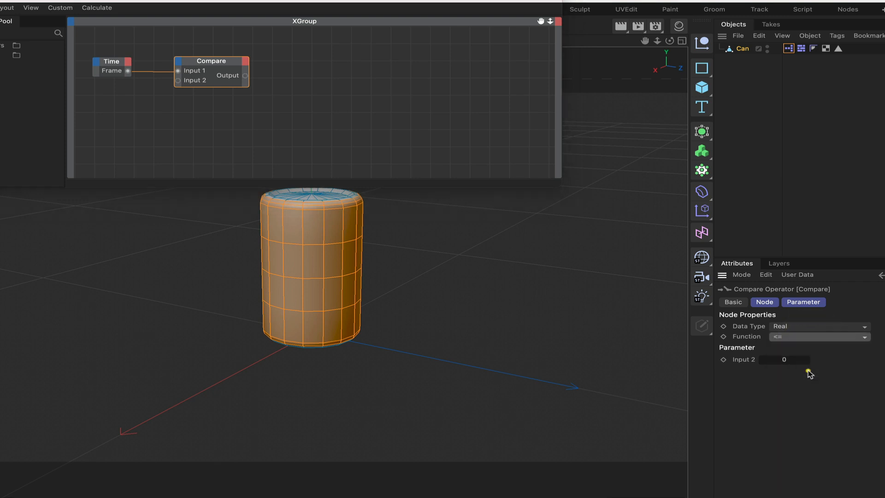
pyautogui.moveTo(227, 66); pyautogui.dragTo(221, 66)
pyautogui.click(221, 66)
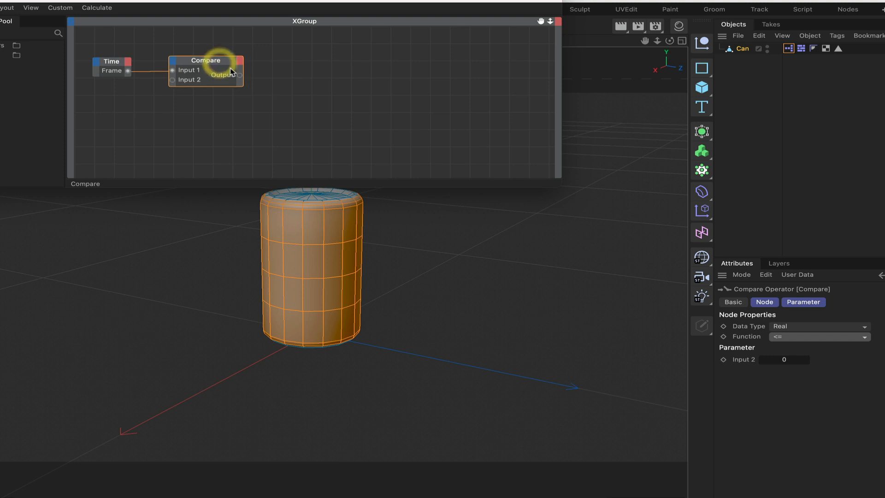
# - Add a Thinking Particles PMatterWaves generator node and place it beyond the Compare node's output side
pyautogui.rightClick(265, 97)
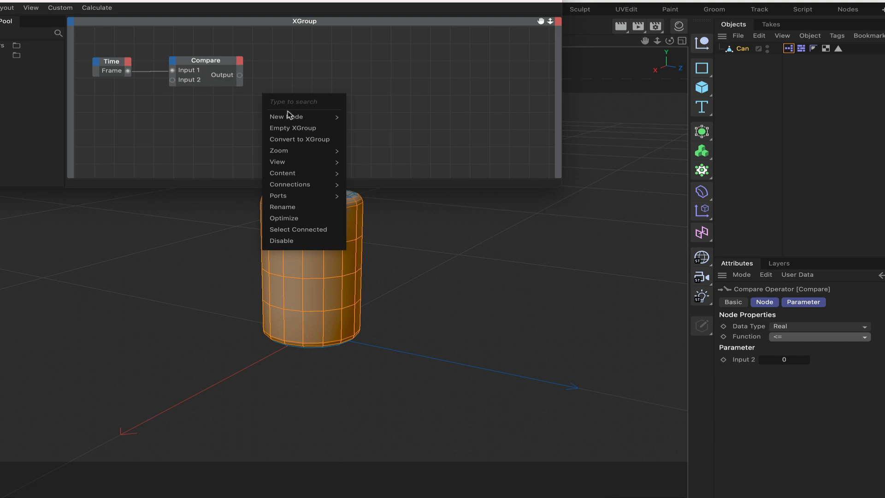
pyautogui.moveTo(289, 116)
pyautogui.moveTo(395, 175)
pyautogui.moveTo(449, 179)
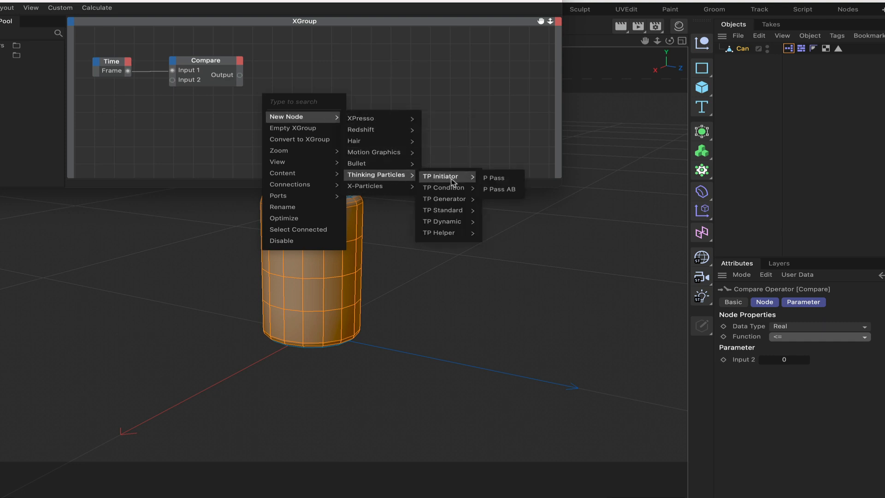
pyautogui.moveTo(458, 203)
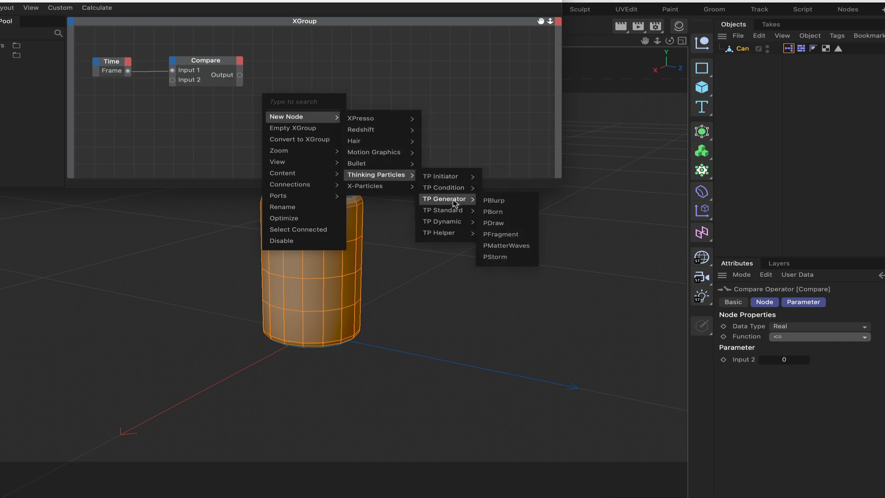
pyautogui.click(501, 251)
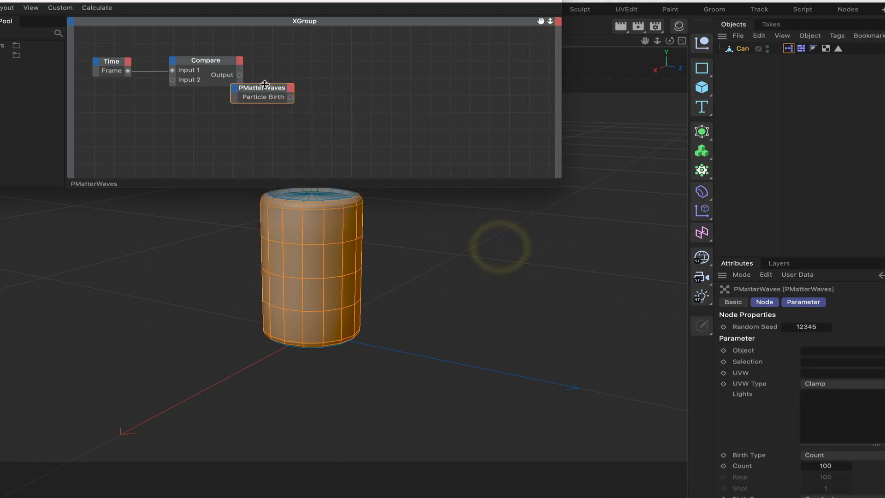
pyautogui.moveTo(268, 87); pyautogui.dragTo(318, 70)
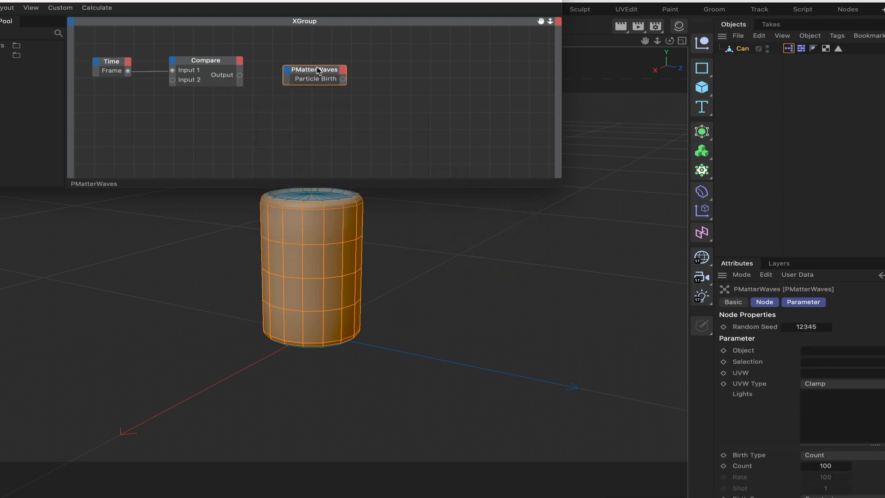
# - Add an On input port to the PMatterWaves node, connect the Compare Output to it and line the node up
pyautogui.click(286, 70)
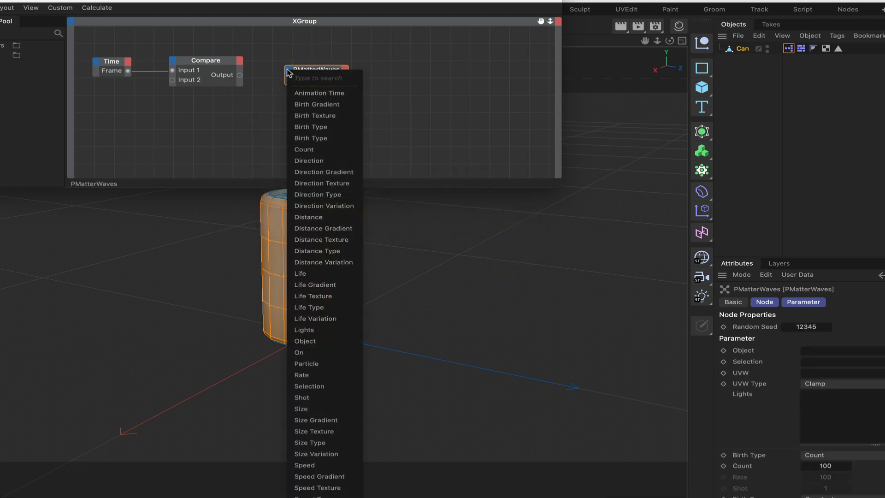
pyautogui.click(300, 353)
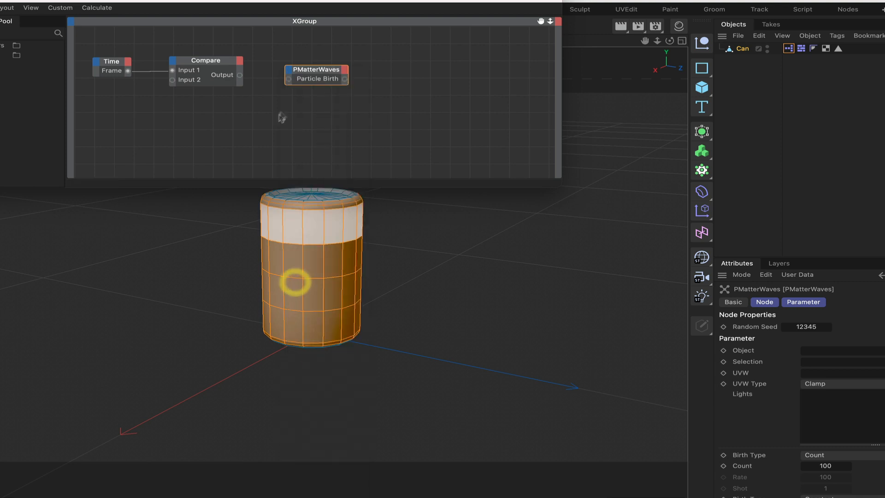
pyautogui.click(316, 73)
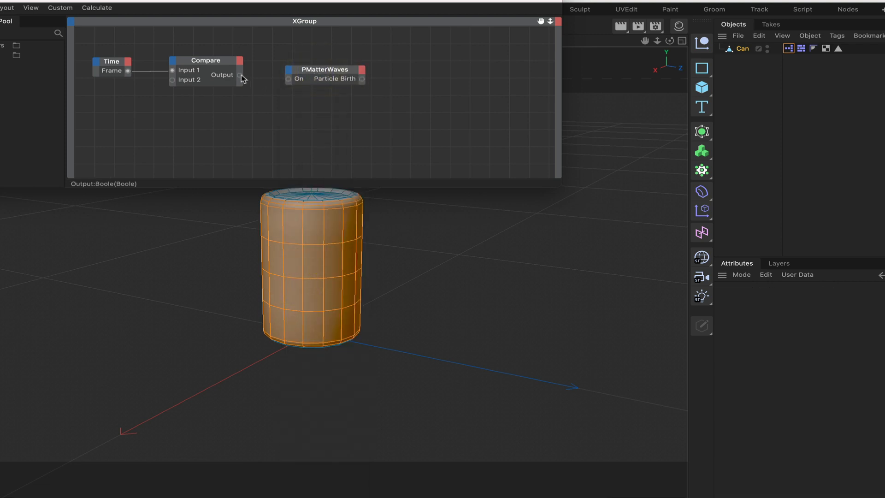
pyautogui.moveTo(240, 76); pyautogui.dragTo(289, 79)
pyautogui.moveTo(342, 70); pyautogui.dragTo(345, 66)
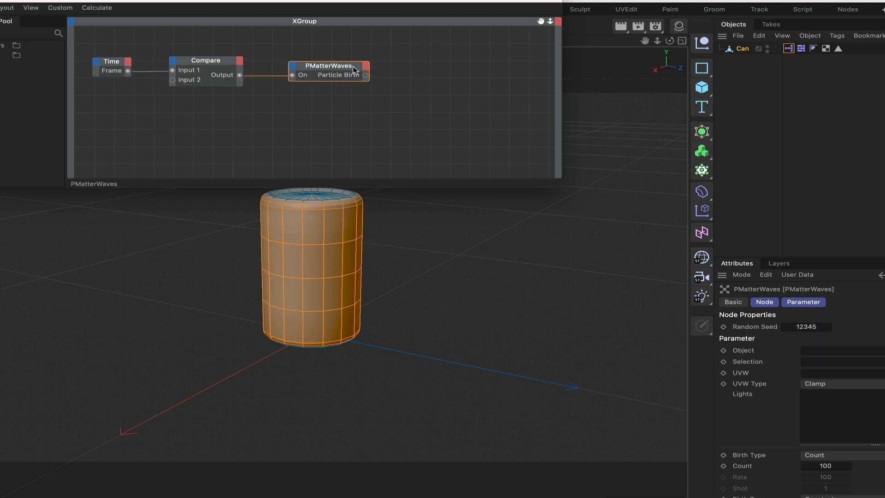
# - Assign the Can as the PMatterWaves node's Object and its Polygon Selection tag as the Selection
pyautogui.click(352, 66)
pyautogui.scroll(-3, 515, 103)
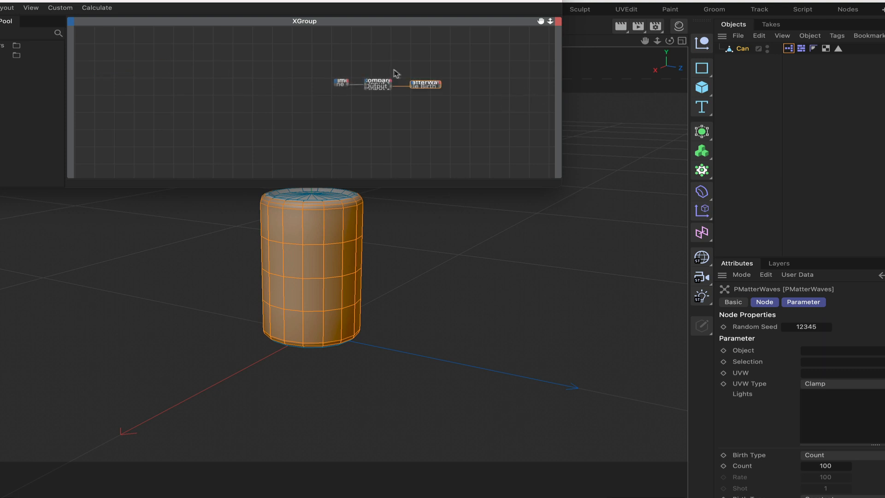
pyautogui.click(31, 7)
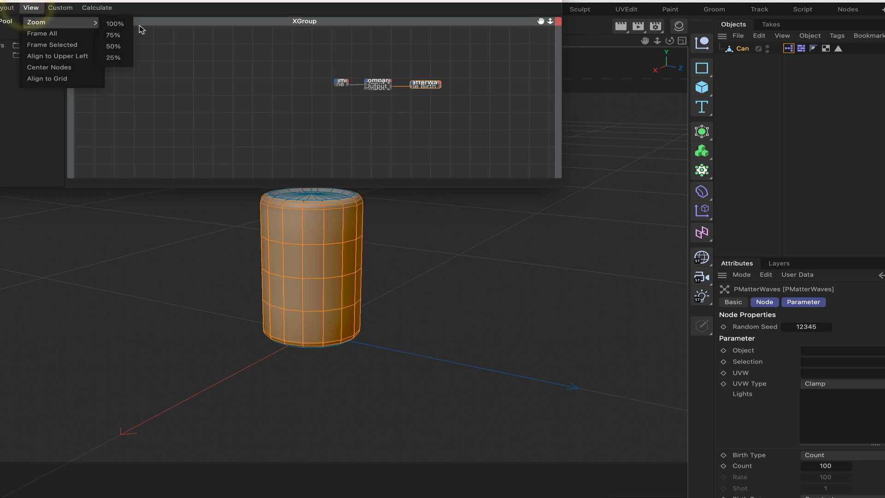
pyautogui.click(116, 23)
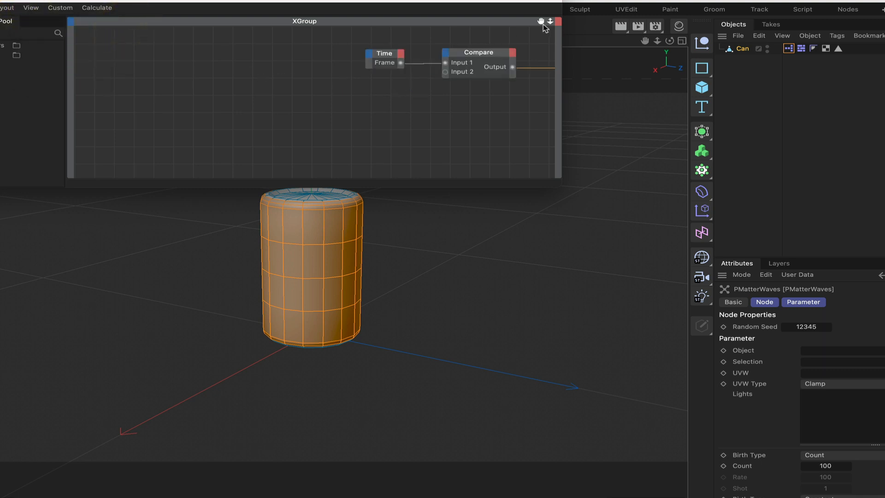
pyautogui.moveTo(541, 21); pyautogui.dragTo(280, 45)
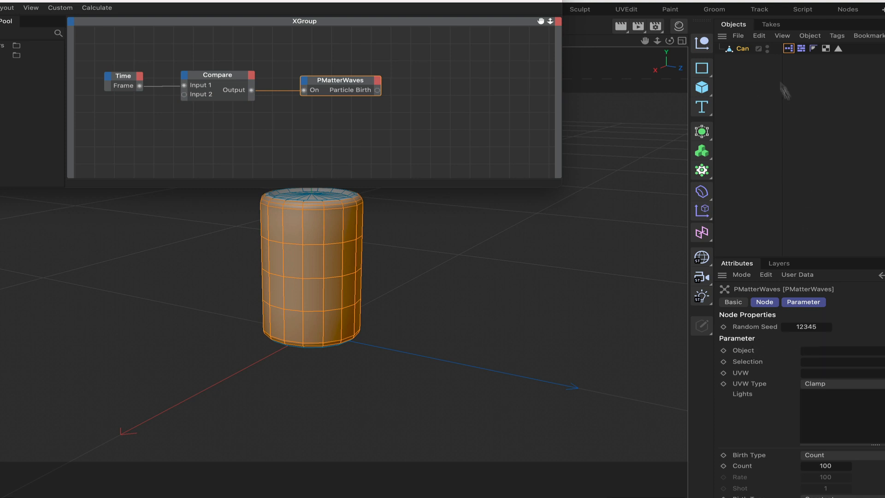
pyautogui.moveTo(744, 49); pyautogui.dragTo(826, 351)
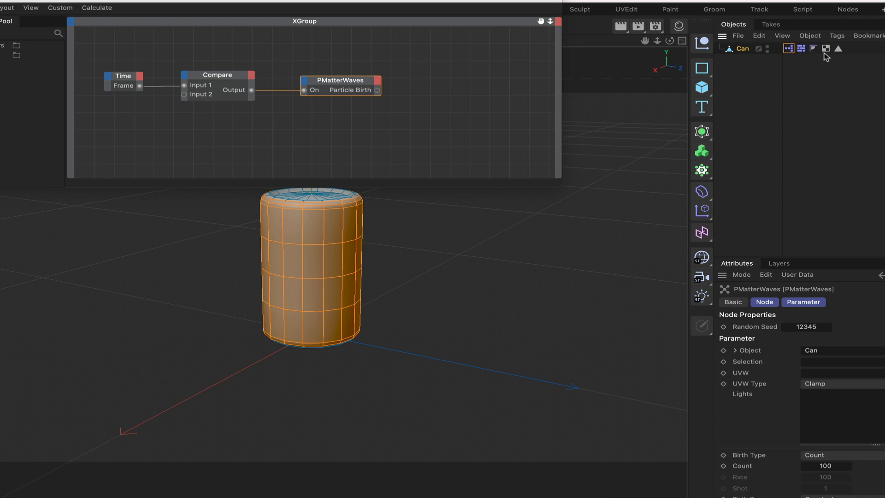
pyautogui.moveTo(836, 51); pyautogui.dragTo(812, 360)
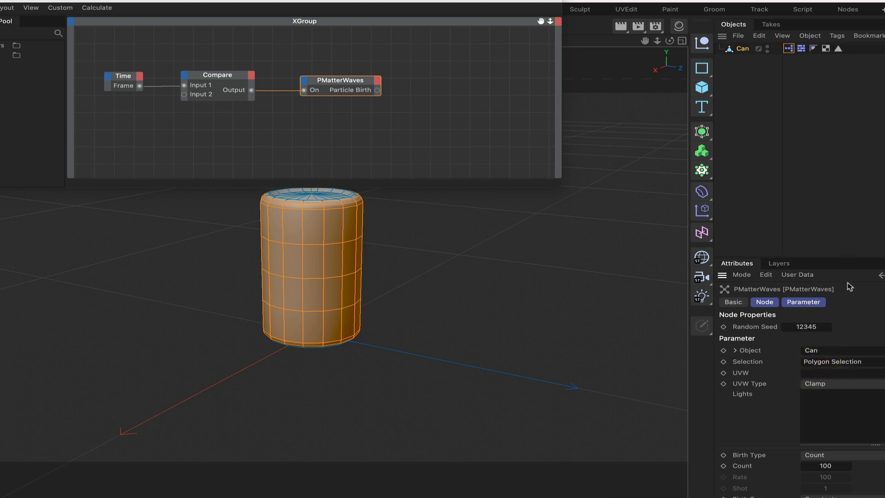
# - Set the PMatterWaves Birth Type to Shot with a Shot value of 1000
pyautogui.scroll(-4, 773, 423)
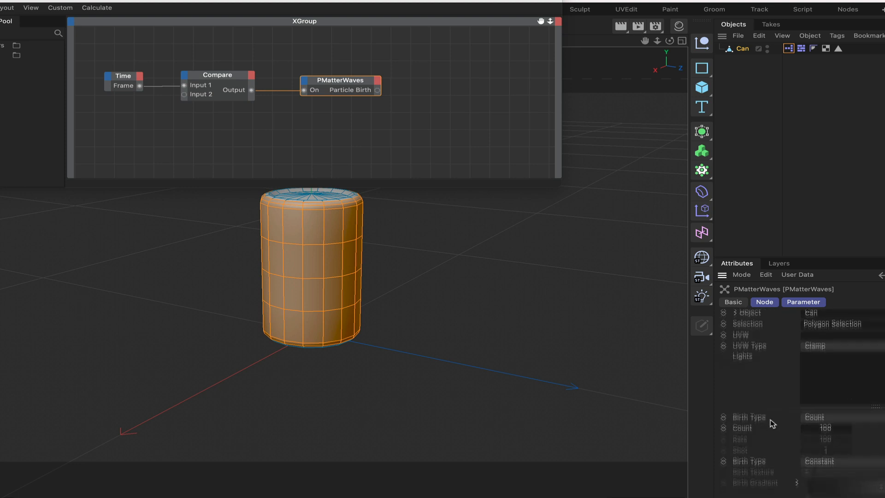
pyautogui.click(833, 381)
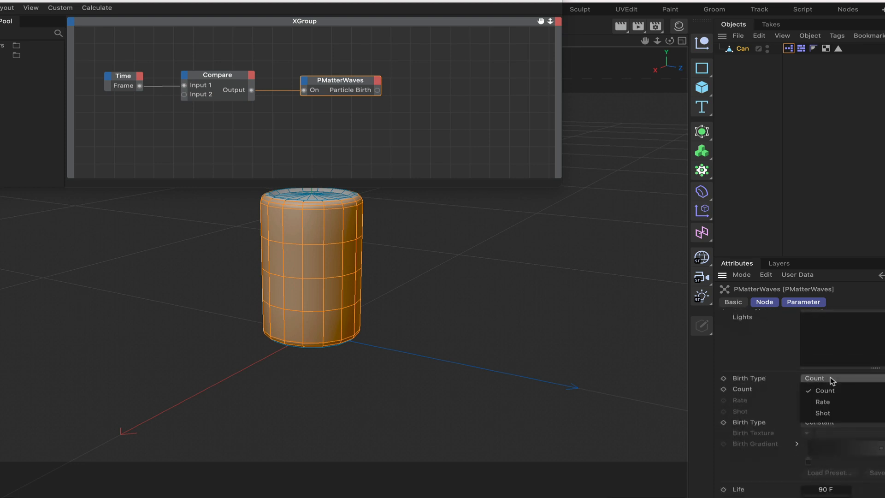
pyautogui.click(839, 413)
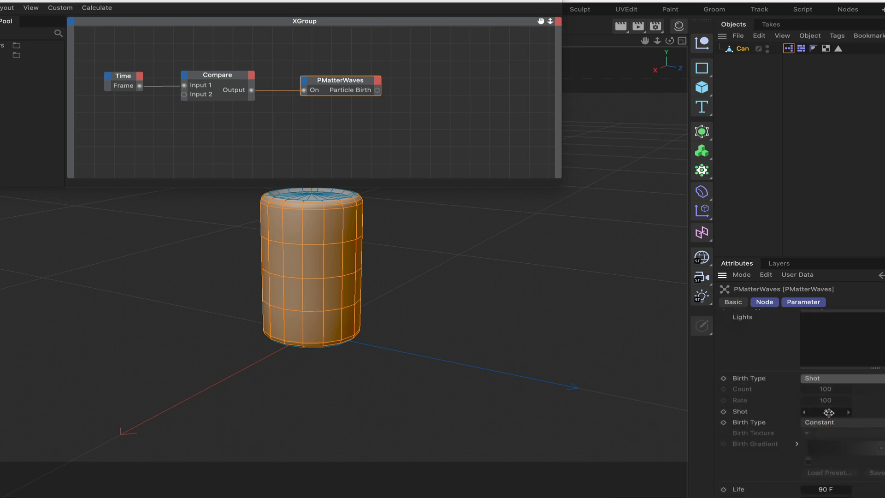
pyautogui.click(829, 412)
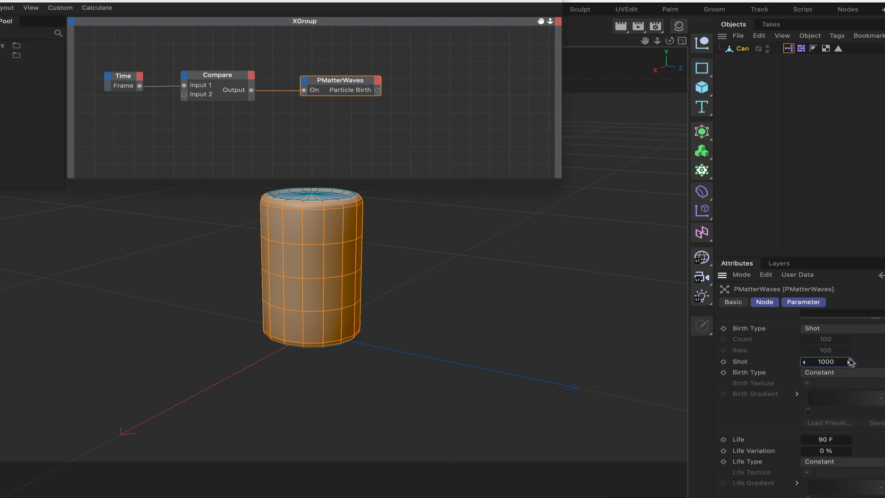
# - Extend the project's end to frame 500 and set the PMatterWaves particle Life to 500 F
pyautogui.scroll(-4, 818, 372)
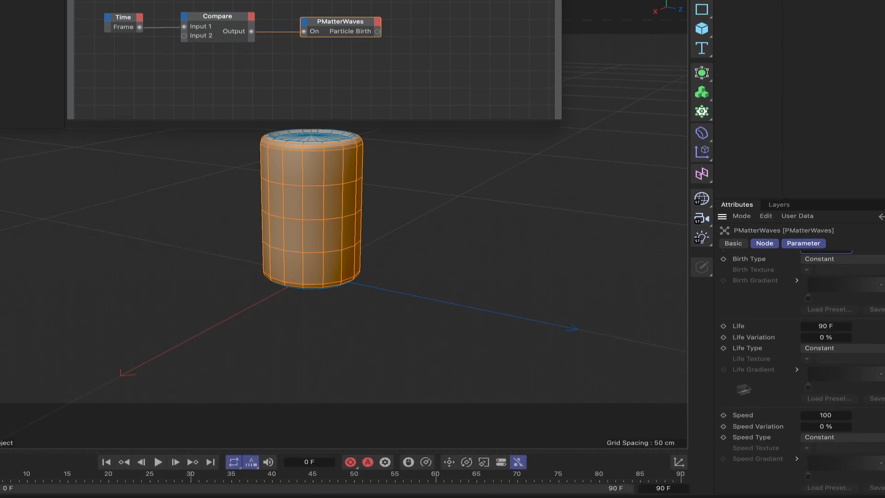
pyautogui.click(661, 488)
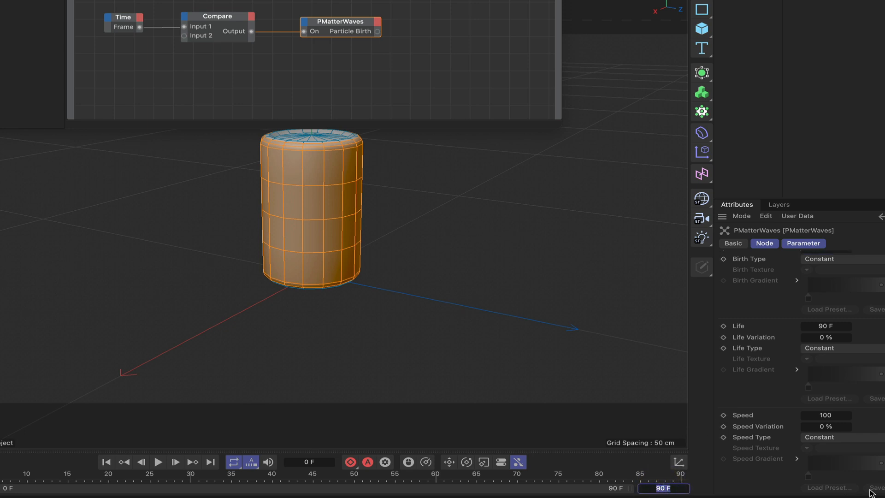
pyautogui.write('500')
pyautogui.press('Return')
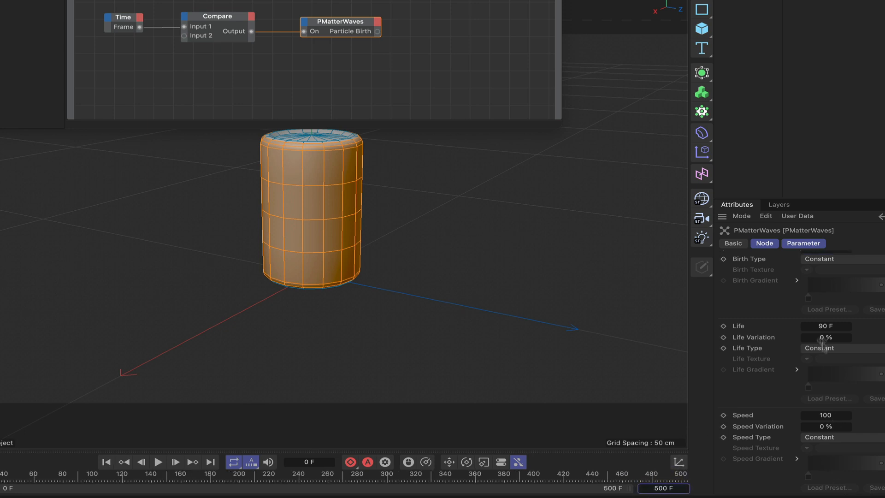
pyautogui.doubleClick(819, 327)
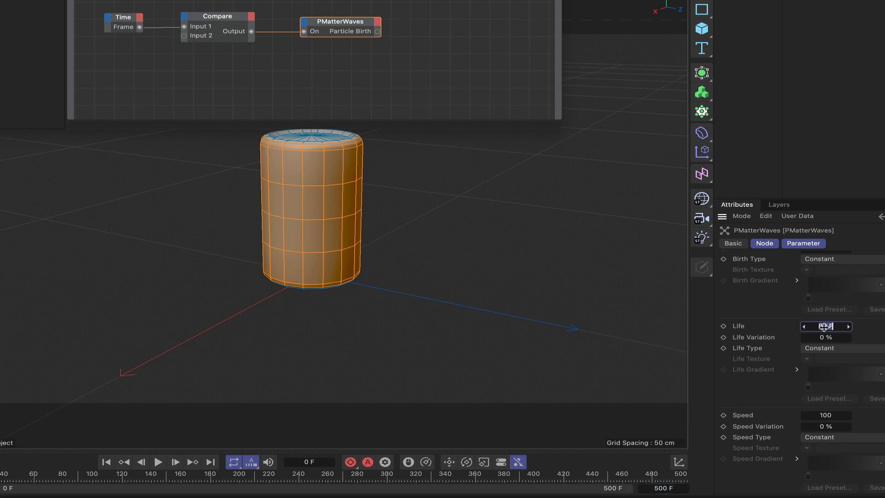
pyautogui.write('50')
# - Set the PMatterWaves particle Speed to 0 and look over the node's remaining parameters
pyautogui.scroll(-5, 737, 344)
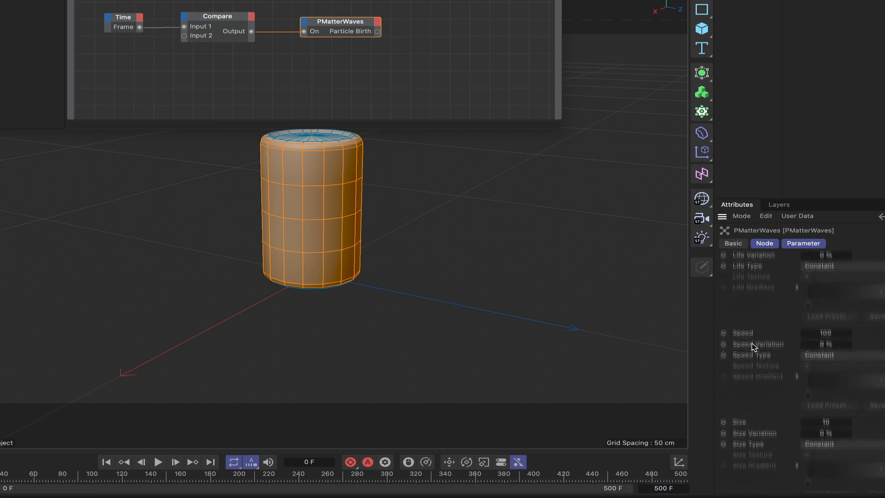
pyautogui.doubleClick(836, 326)
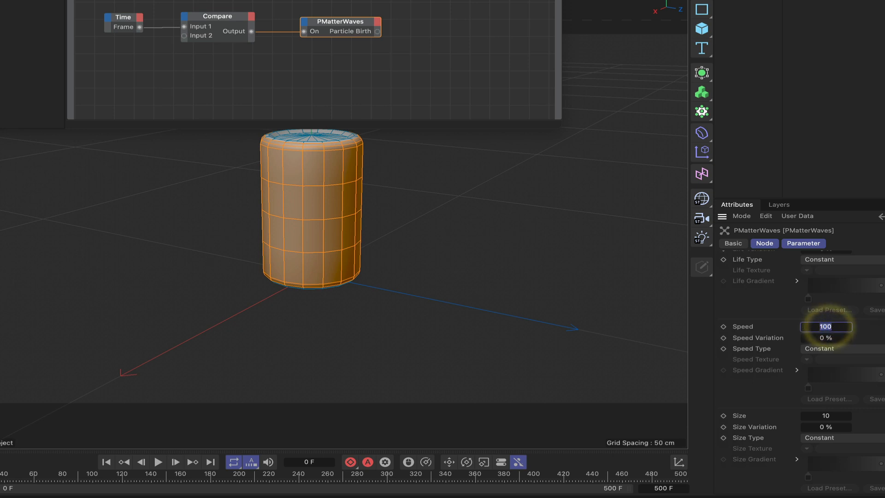
pyautogui.write('0')
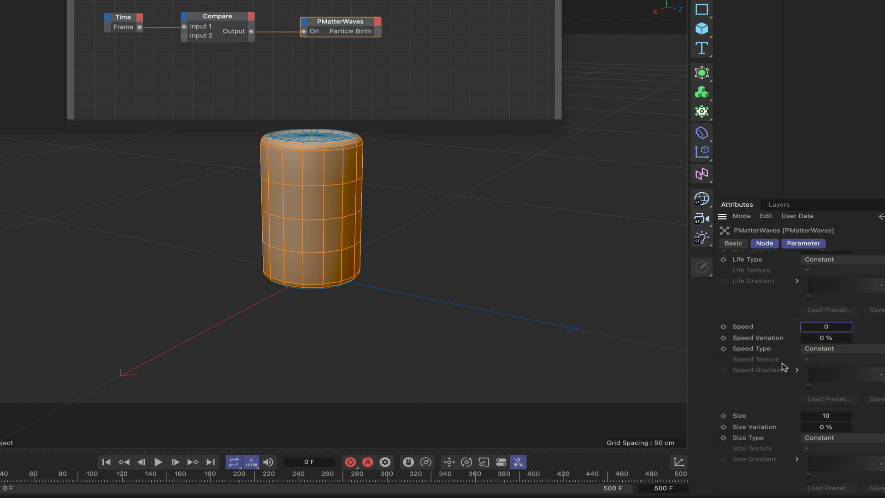
pyautogui.scroll(-6, 784, 367)
pyautogui.scroll(-4, 784, 368)
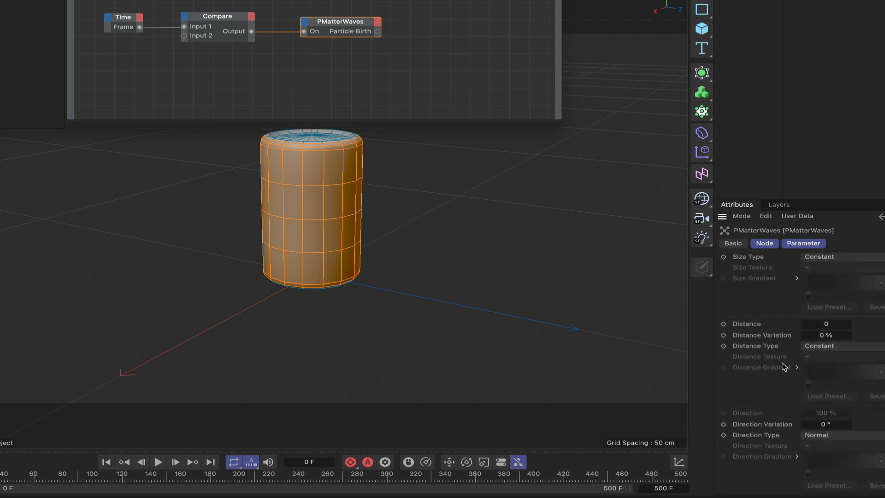
pyautogui.scroll(15, 783, 367)
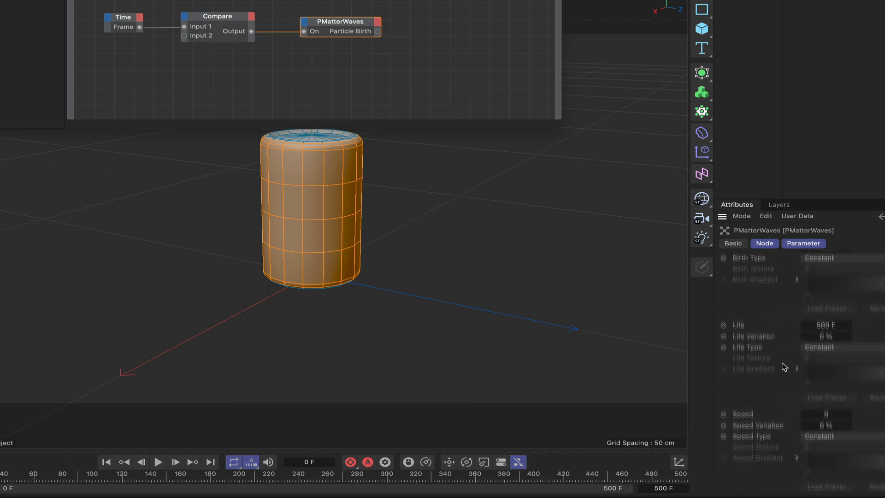
pyautogui.scroll(6, 784, 367)
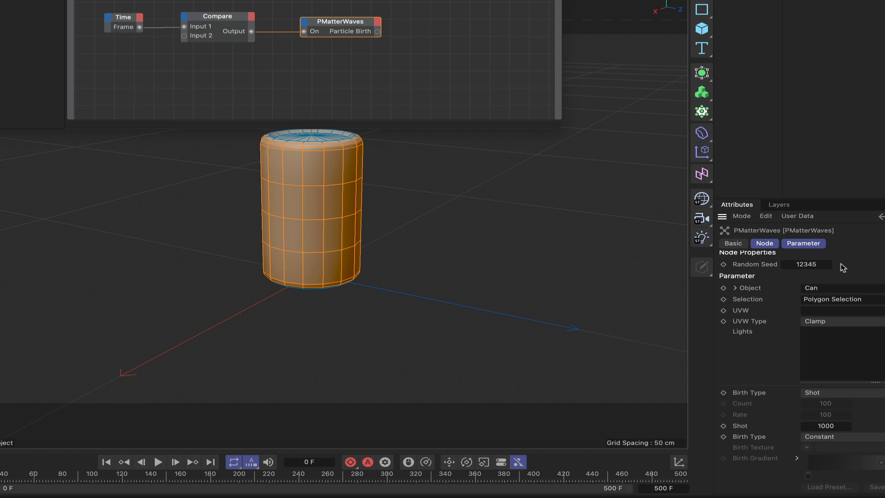
# - Add a Thinking Particles P Pass node to the XPresso graph and place it below the Time and Compare nodes
pyautogui.click(184, 87)
pyautogui.rightClick(158, 62)
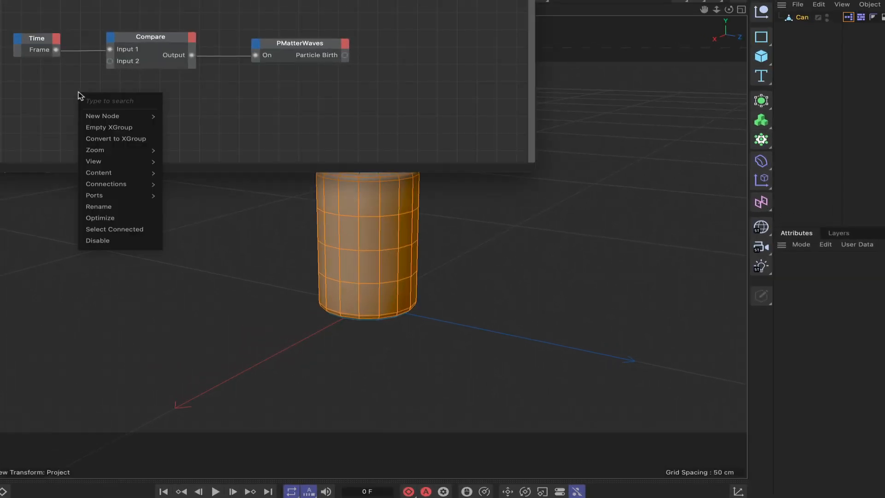
pyautogui.moveTo(107, 116)
pyautogui.moveTo(189, 175)
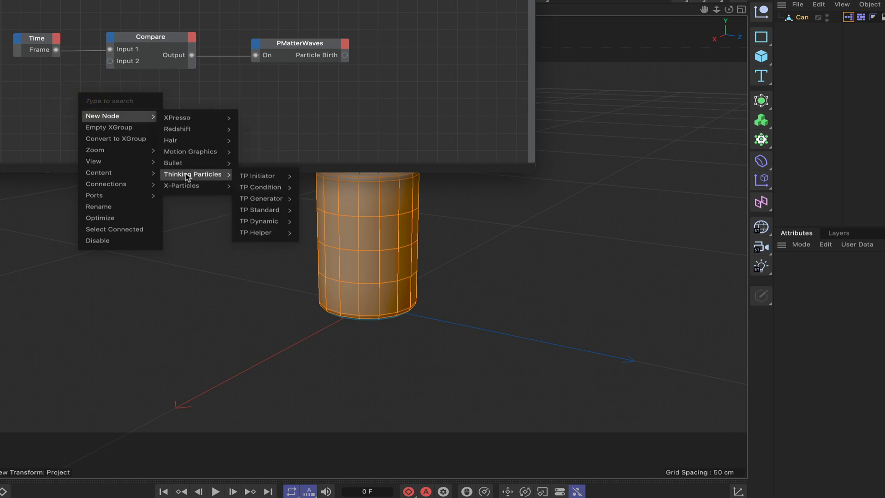
pyautogui.moveTo(260, 178)
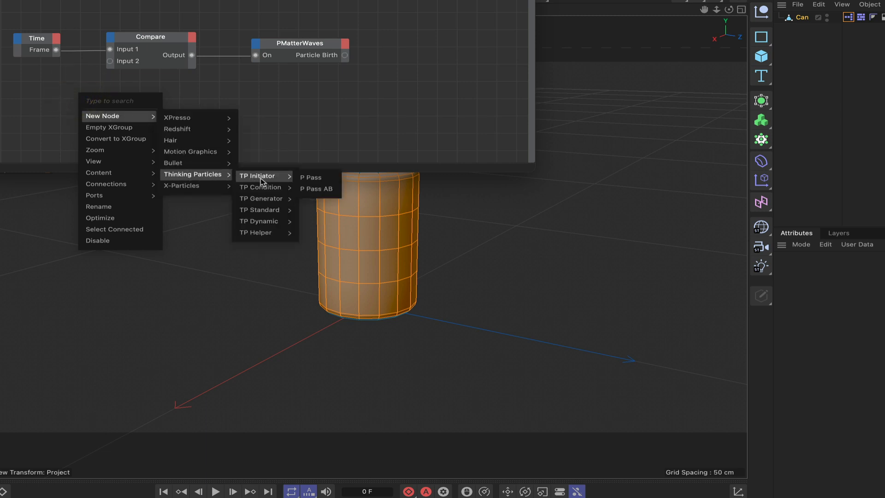
pyautogui.click(311, 182)
pyautogui.moveTo(100, 91); pyautogui.dragTo(99, 108)
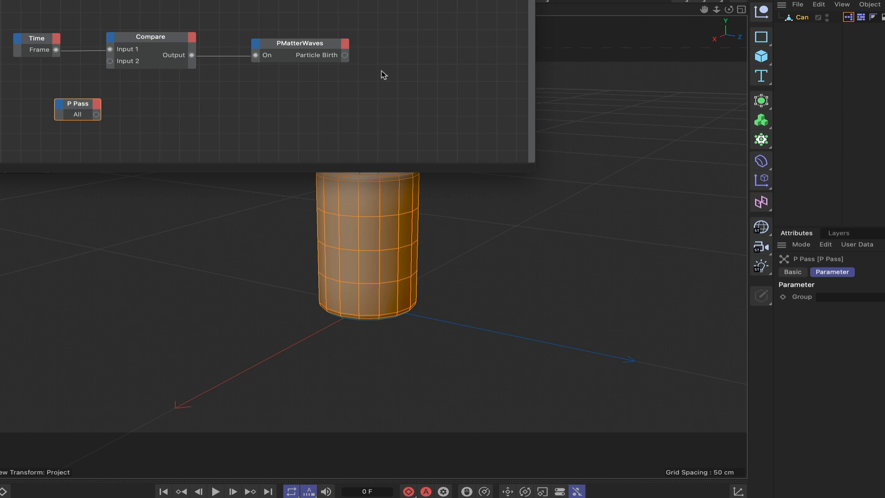
# - Create two null objects and name them Gravity and Wind
pyautogui.click(763, 19)
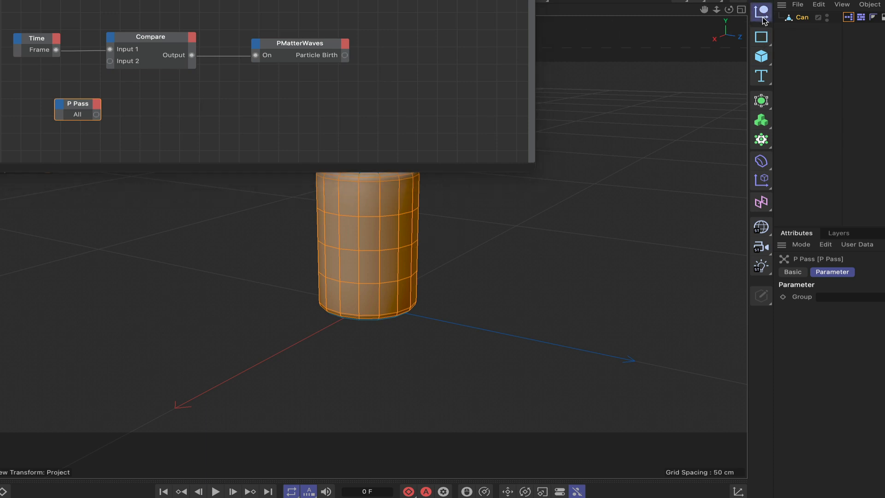
pyautogui.click(763, 19)
pyautogui.doubleClick(806, 16)
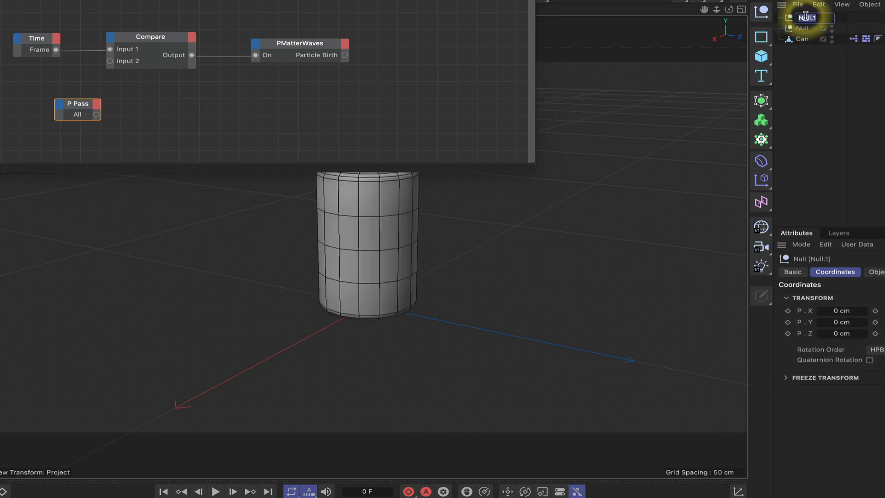
pyautogui.write('Gravity')
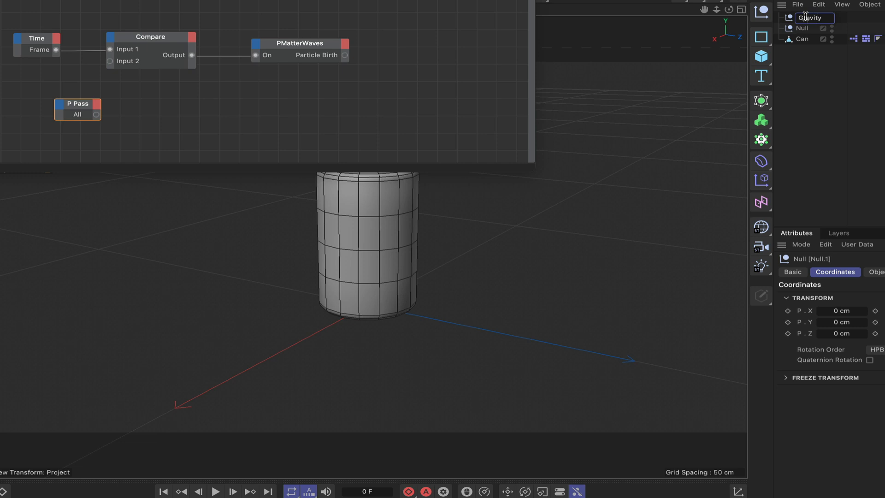
pyautogui.press('Return')
pyautogui.doubleClick(803, 27)
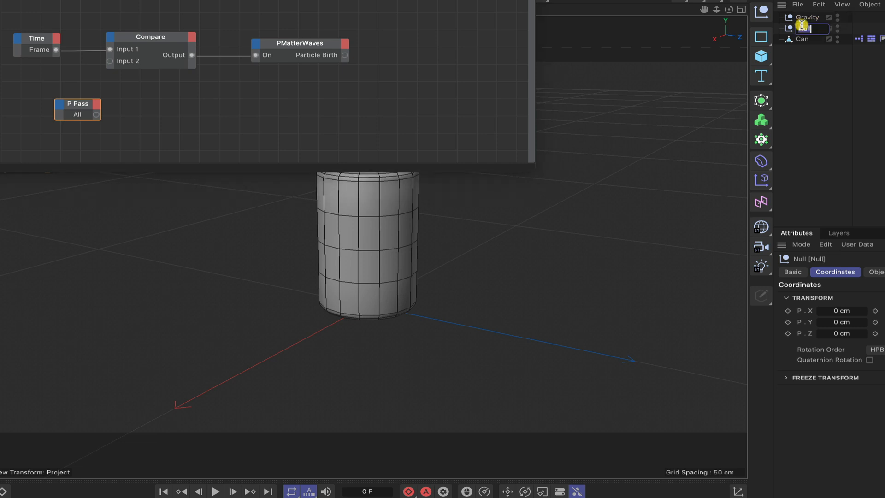
pyautogui.write('Wind')
pyautogui.press('Return')
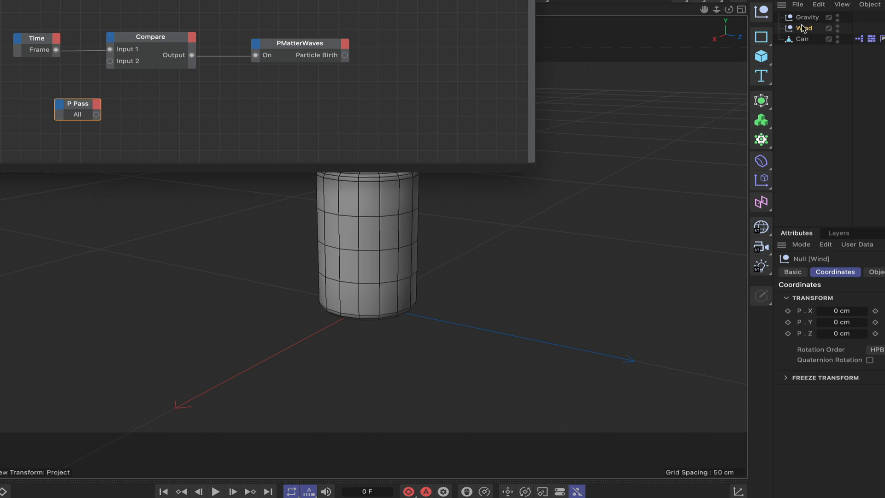
# - Add a Thinking Particles PGravity node beside the P Pass node
pyautogui.rightClick(137, 111)
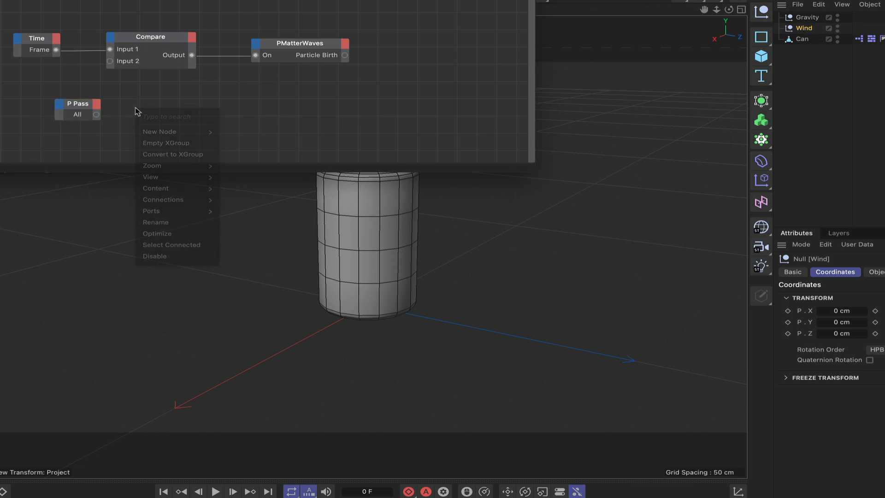
pyautogui.moveTo(157, 135)
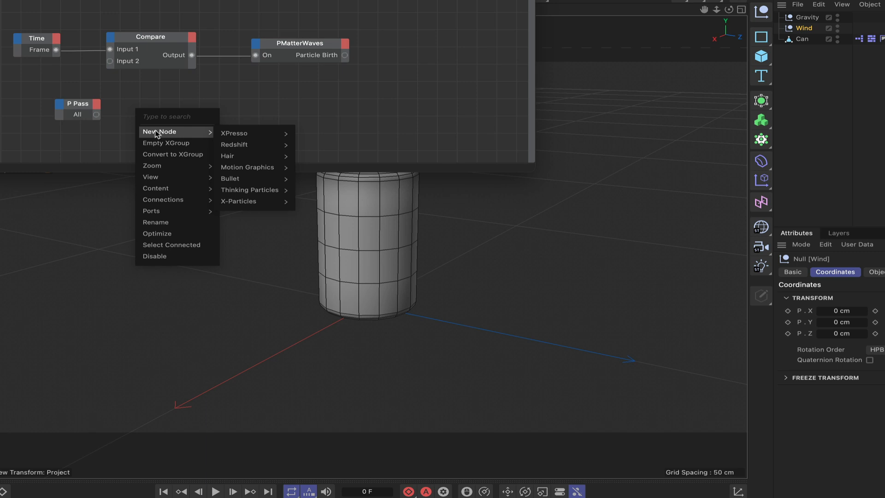
pyautogui.moveTo(252, 190)
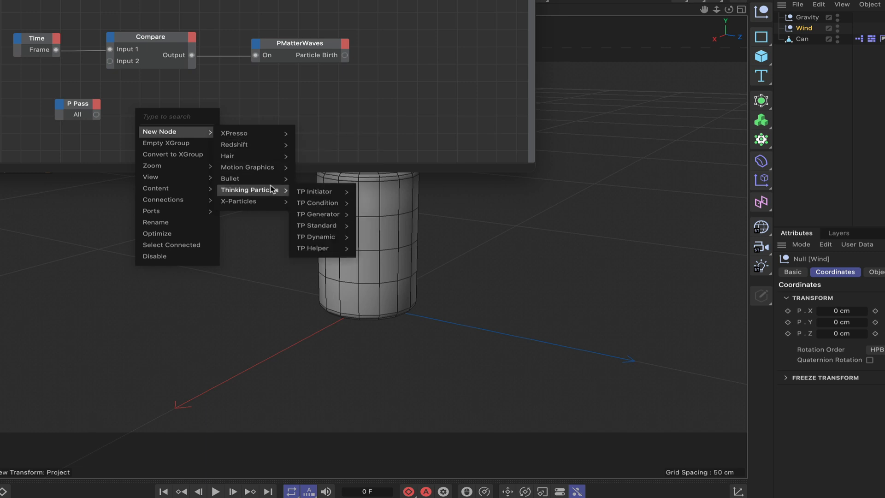
pyautogui.moveTo(325, 230)
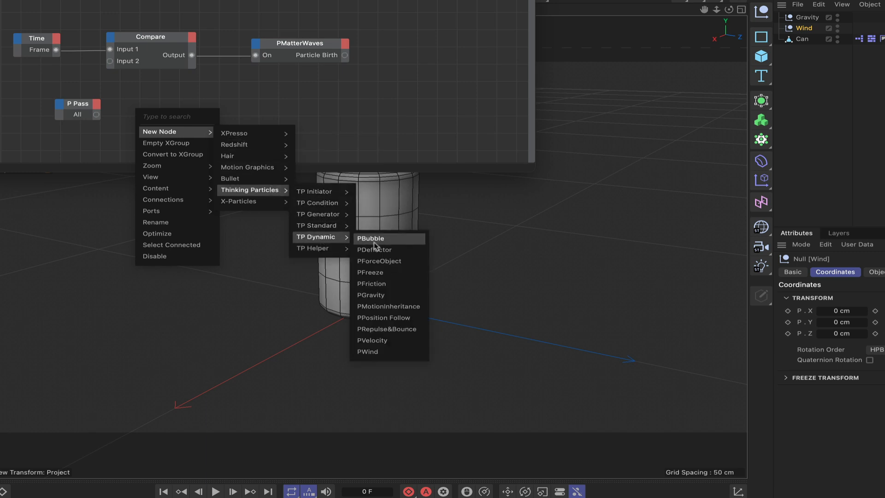
pyautogui.click(369, 295)
# - Add a Thinking Particles PWind node to the graph, beyond the PGravity node
pyautogui.rightClick(231, 127)
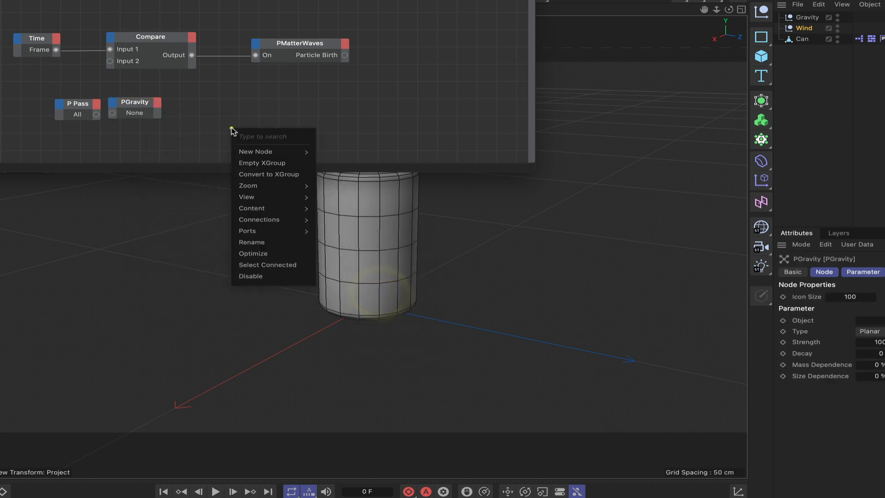
pyautogui.moveTo(256, 152)
pyautogui.moveTo(356, 170)
pyautogui.moveTo(369, 211)
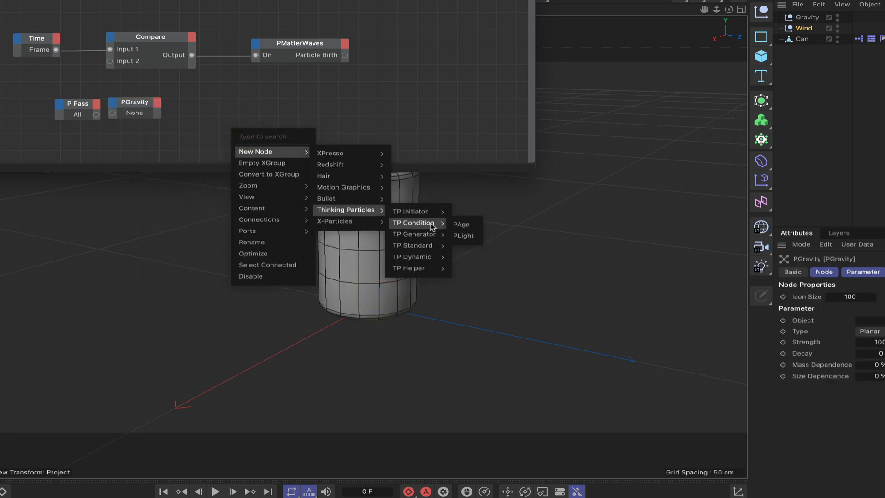
pyautogui.moveTo(434, 257)
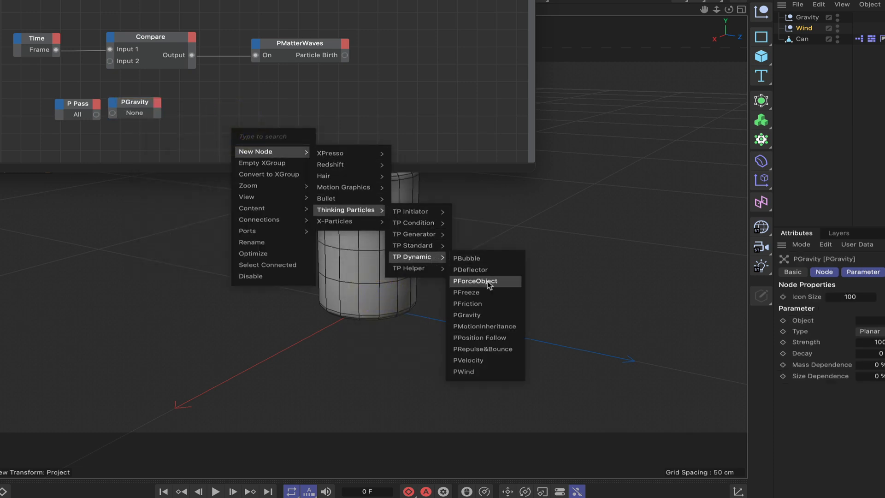
pyautogui.click(480, 371)
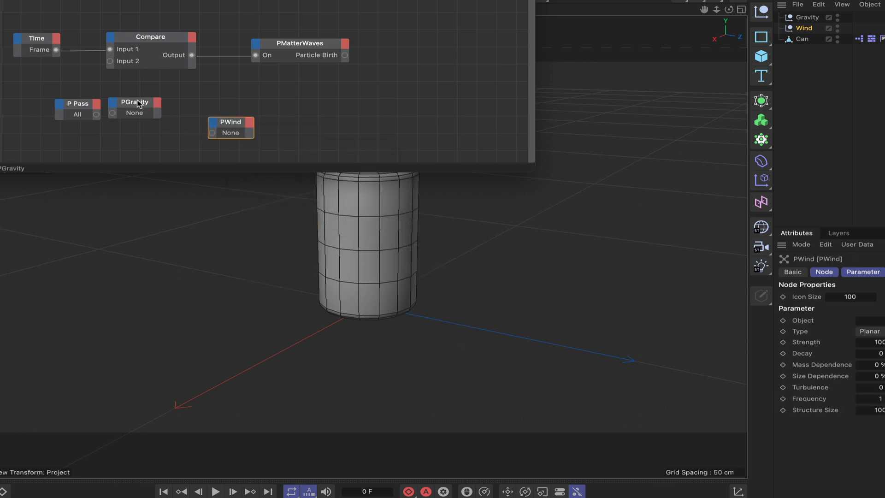
# - Arrange PGravity and PWind side by side and connect the P Pass node's All output to both of their inputs
pyautogui.moveTo(136, 102); pyautogui.dragTo(174, 86)
pyautogui.moveTo(228, 124); pyautogui.dragTo(256, 89)
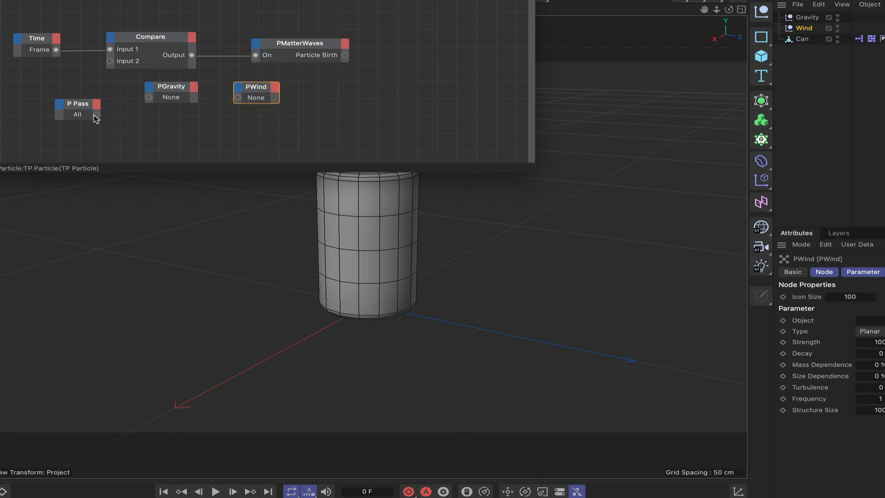
pyautogui.moveTo(96, 114); pyautogui.dragTo(148, 98)
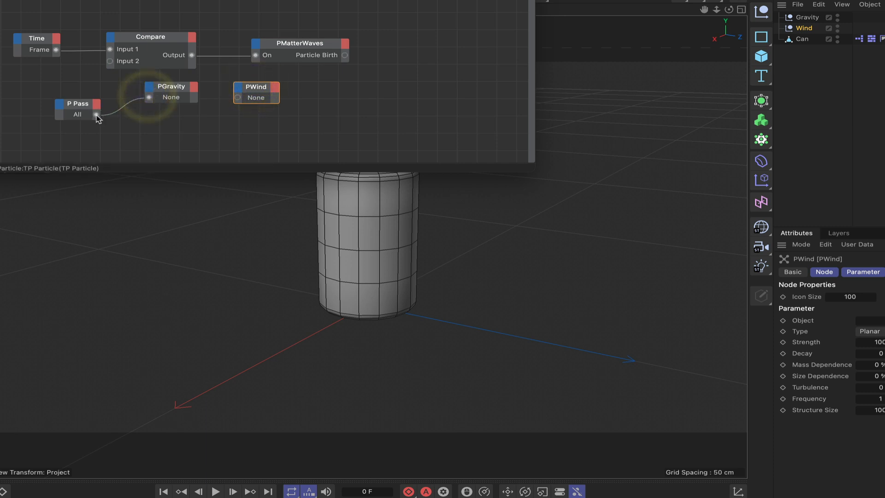
pyautogui.moveTo(96, 115); pyautogui.dragTo(259, 99)
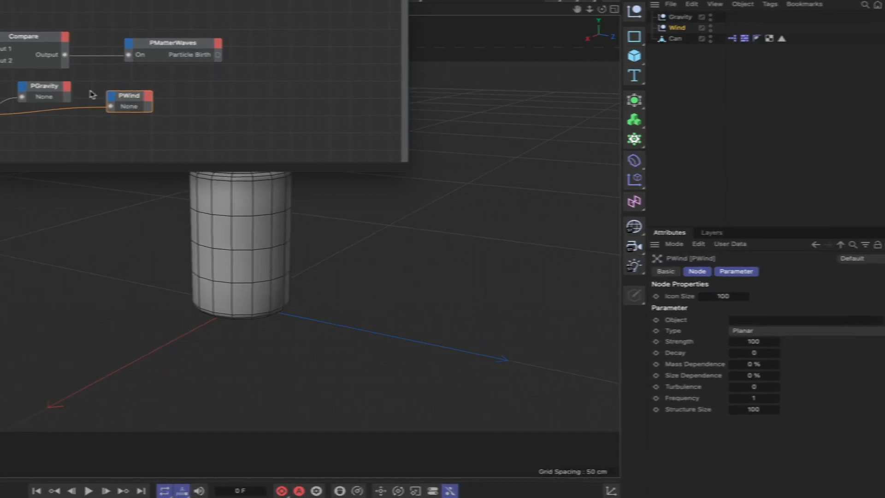
# - Assign the Gravity null as the PGravity node's Object and set the null's R.P rotation to -90°
pyautogui.click(179, 91)
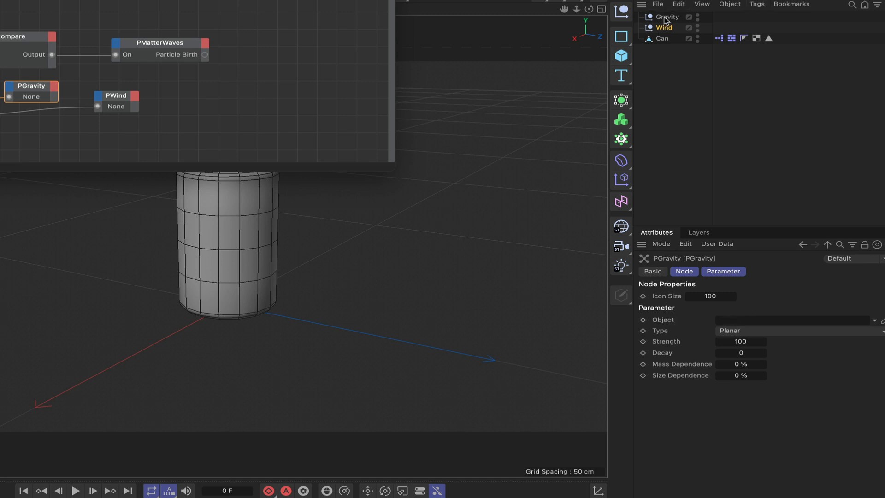
pyautogui.moveTo(668, 17); pyautogui.dragTo(733, 320)
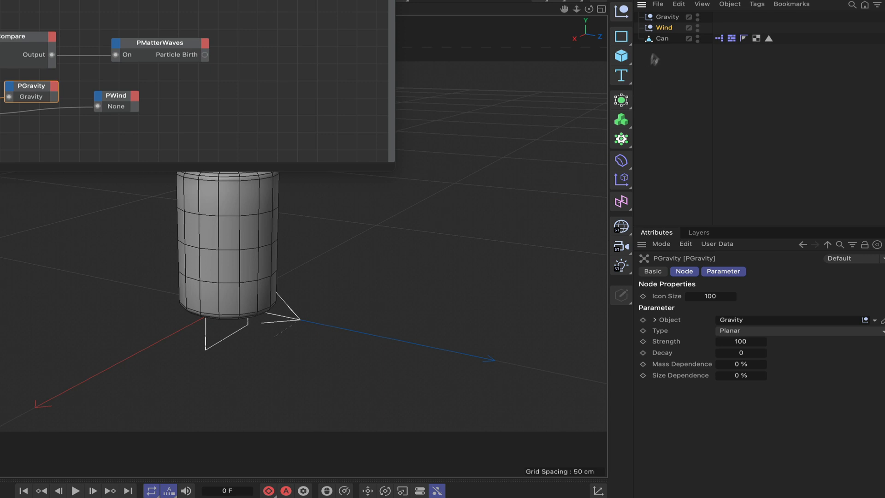
pyautogui.click(666, 17)
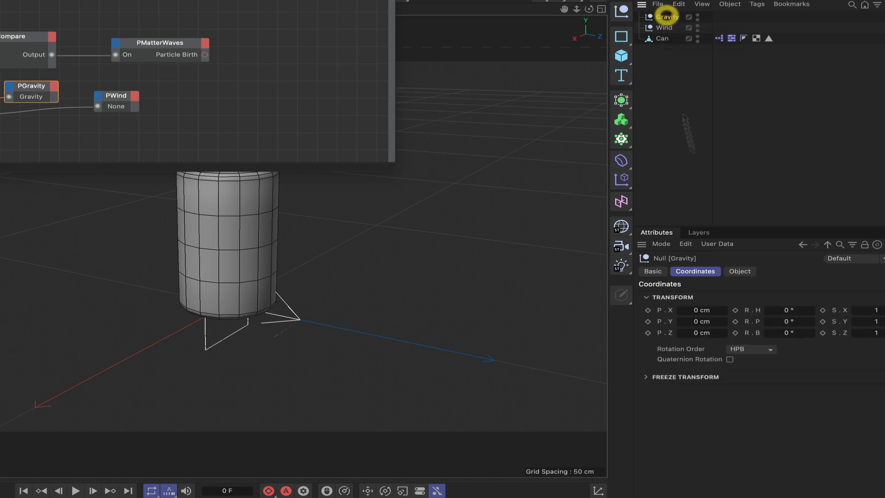
pyautogui.click(787, 322)
pyautogui.write('-9')
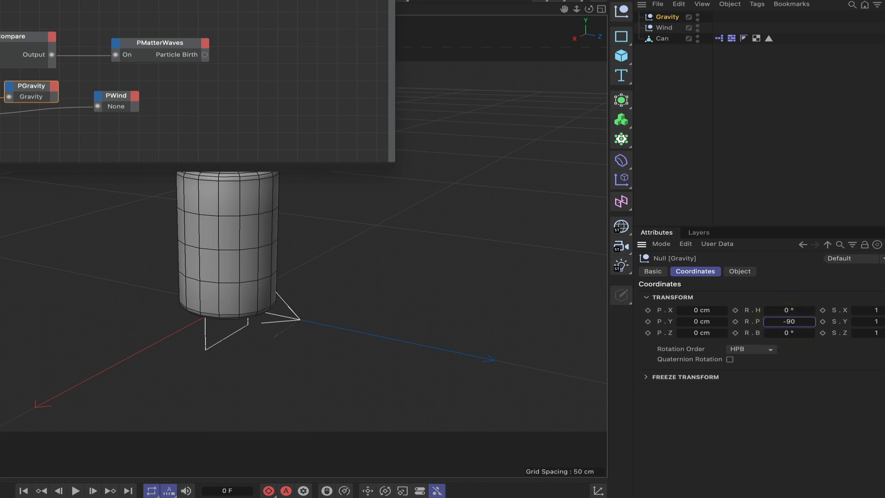
pyautogui.write('0')
pyautogui.press('Return')
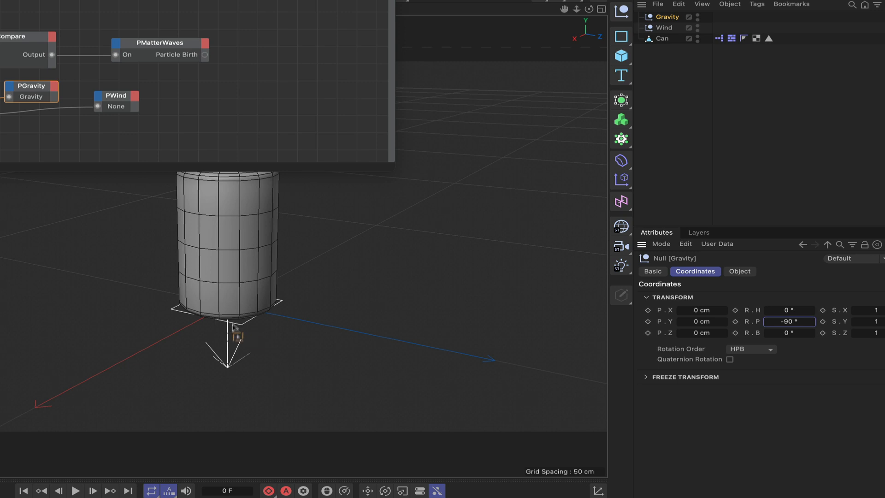
pyautogui.click(231, 359)
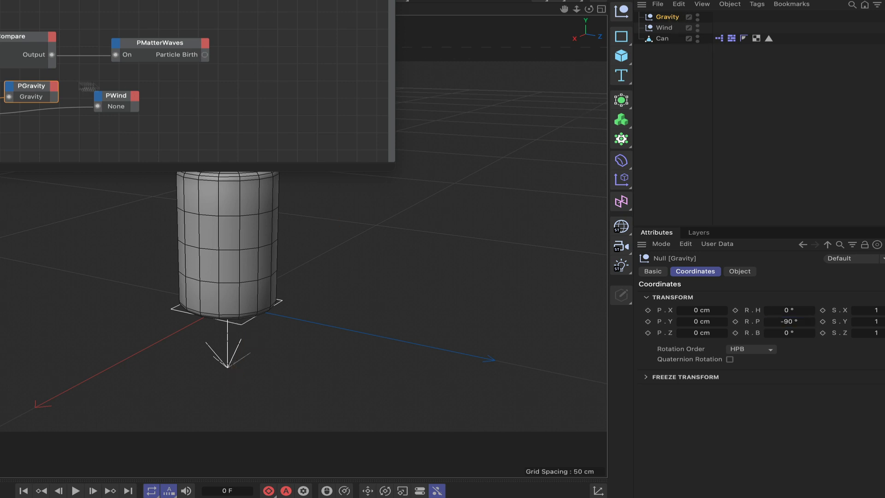
# - Keep the PGravity node's Type as Planar and set its Strength to 4
pyautogui.click(31, 87)
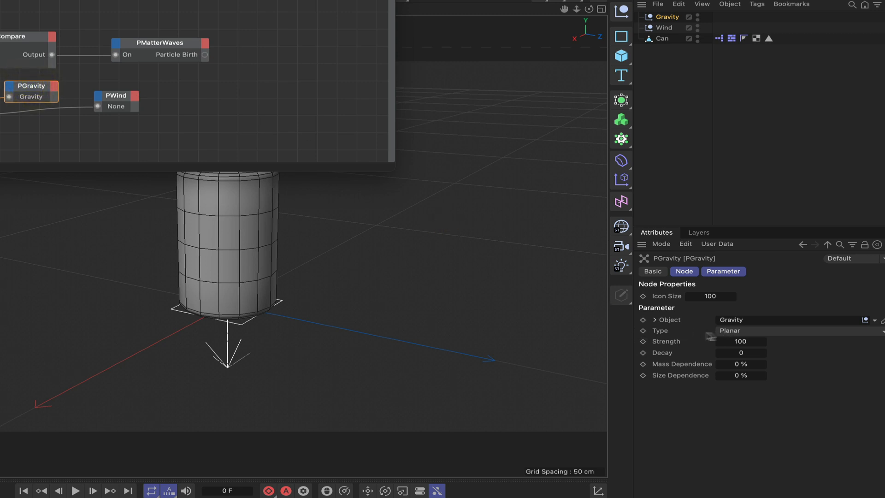
pyautogui.click(742, 335)
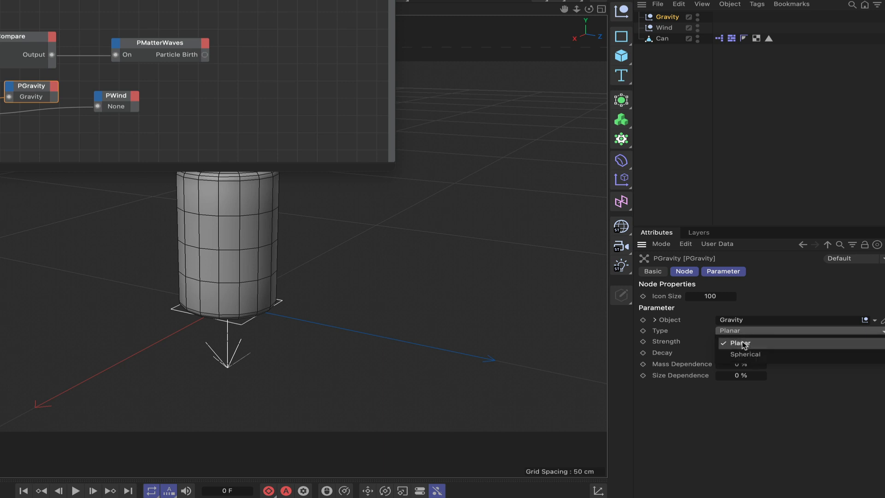
pyautogui.click(744, 345)
pyautogui.doubleClick(745, 342)
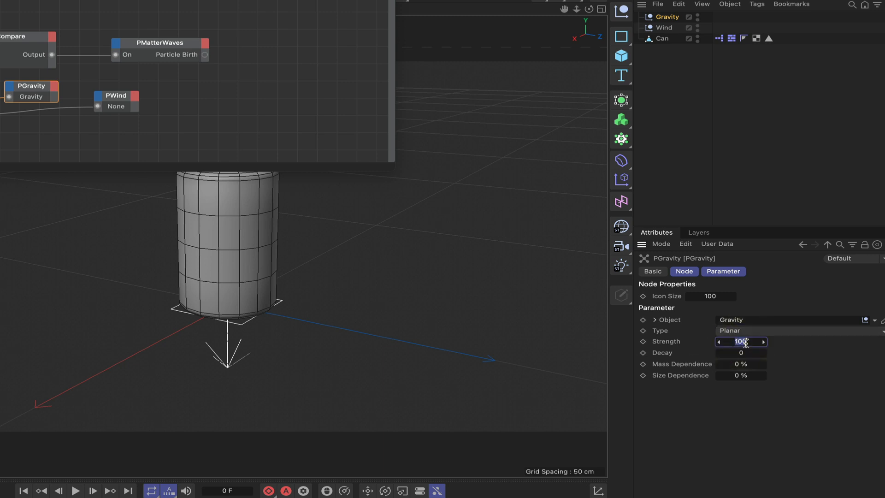
pyautogui.write('4')
pyautogui.press('Return')
# - Set the PGravity node's Decay to 10 and its Mass Dependence to 1%
pyautogui.doubleClick(741, 354)
pyautogui.write('1')
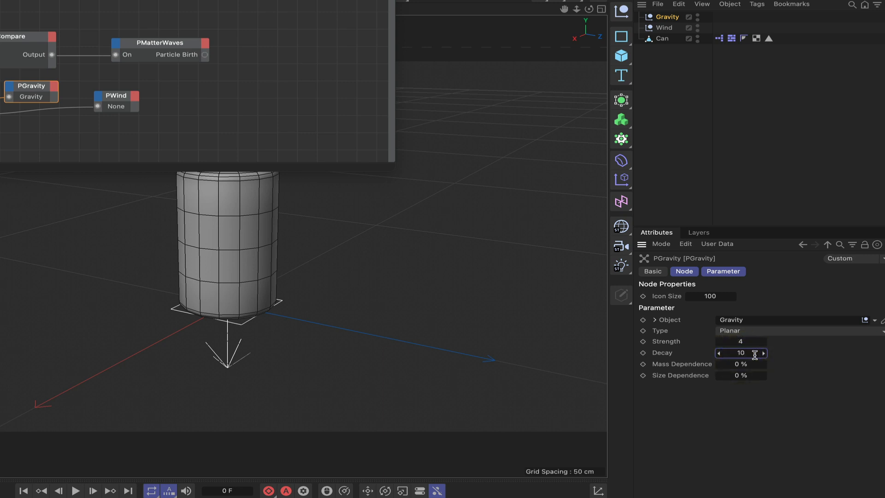
pyautogui.doubleClick(740, 365)
pyautogui.write('1')
pyautogui.press('Return')
# - Assign the Wind null as the PWind node's Object and set the null's R.P rotation to -90°
pyautogui.click(120, 99)
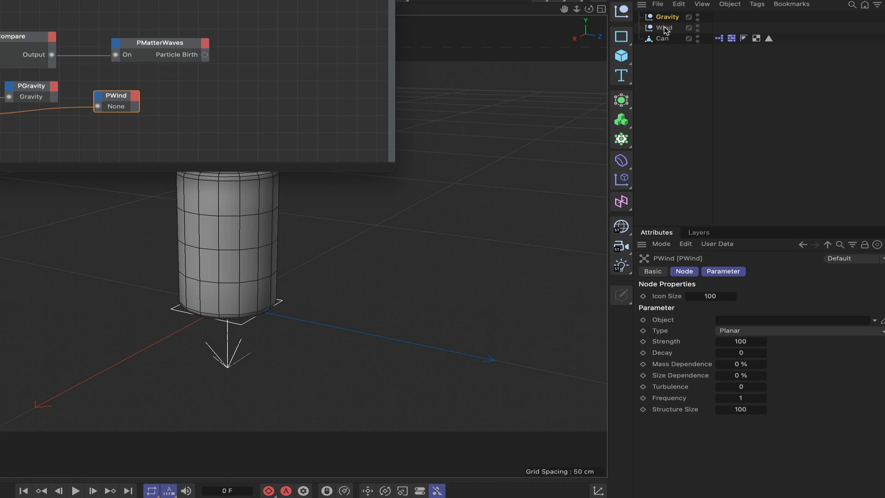
pyautogui.moveTo(665, 30); pyautogui.dragTo(733, 318)
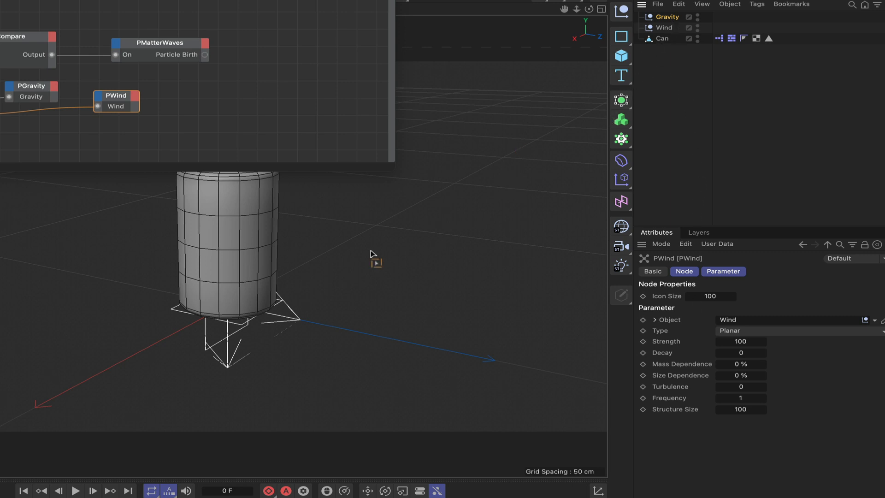
pyautogui.click(664, 27)
pyautogui.click(805, 321)
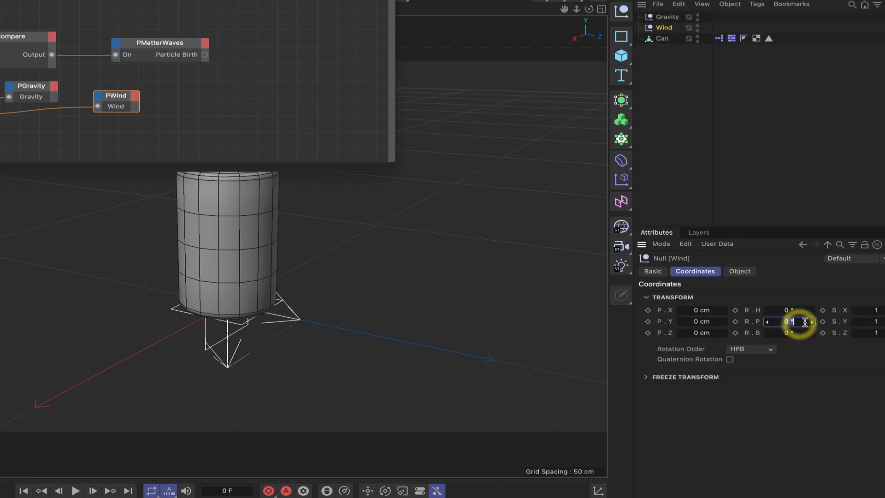
pyautogui.press('BackSpace')
pyautogui.write('-90')
pyautogui.press('Return')
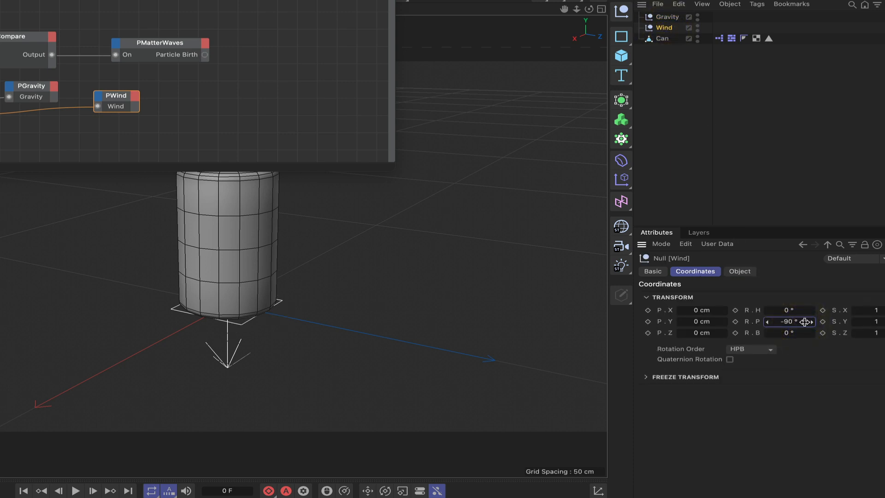
# - Hide the Gravity and Wind nulls in the viewport
pyautogui.click(698, 16)
pyautogui.click(699, 27)
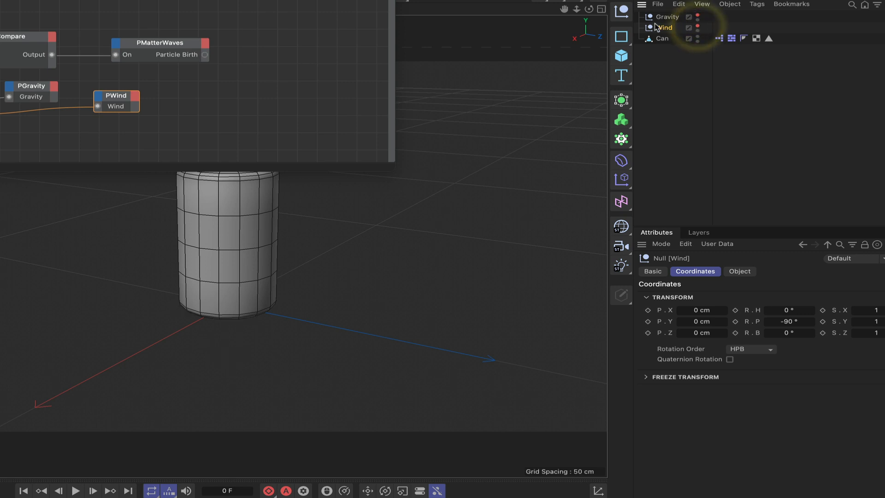
# - Keep the PWind node's Type as Planar and set its Turbulence to 5, Frequency to 5 and Structure Size to 0
pyautogui.click(125, 99)
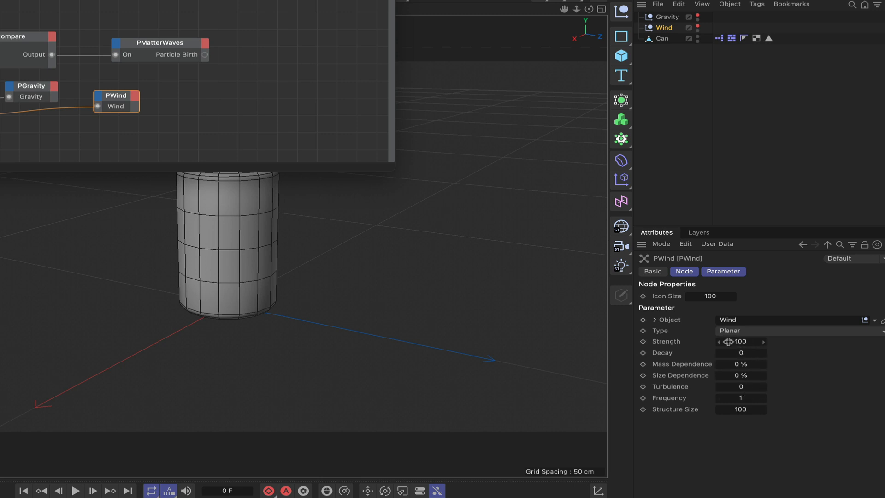
pyautogui.click(740, 331)
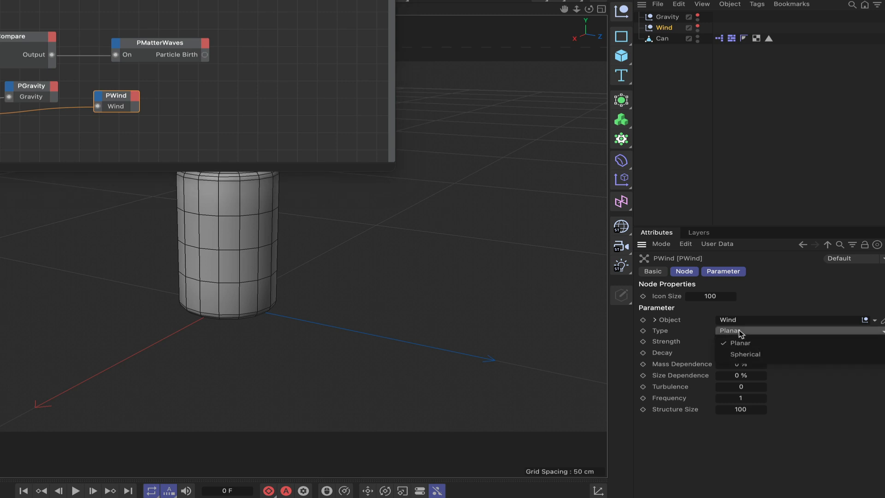
pyautogui.click(759, 318)
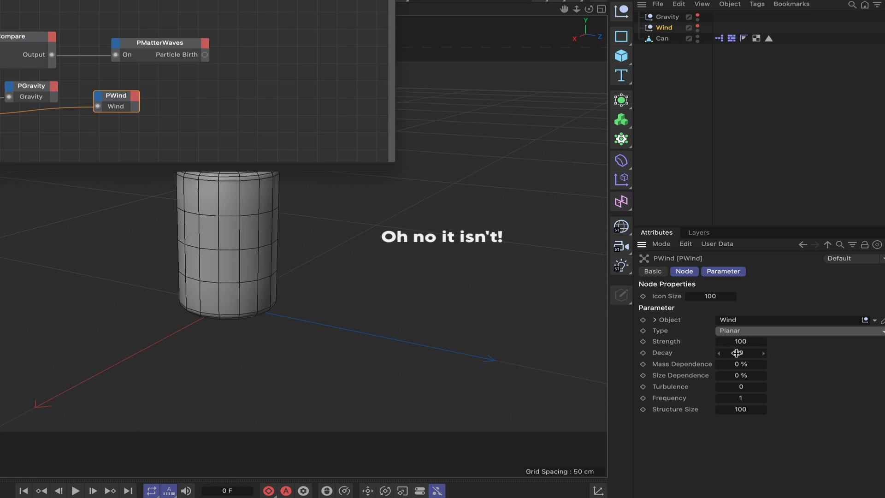
pyautogui.doubleClick(742, 386)
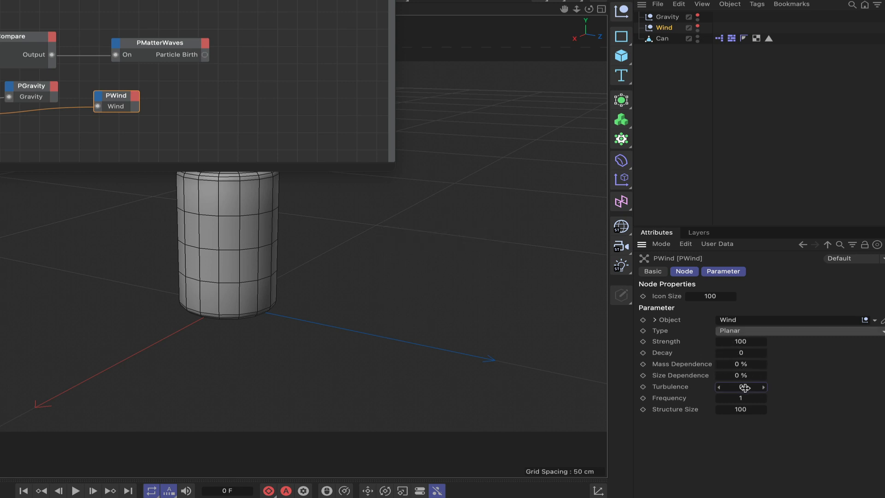
pyautogui.press('Return')
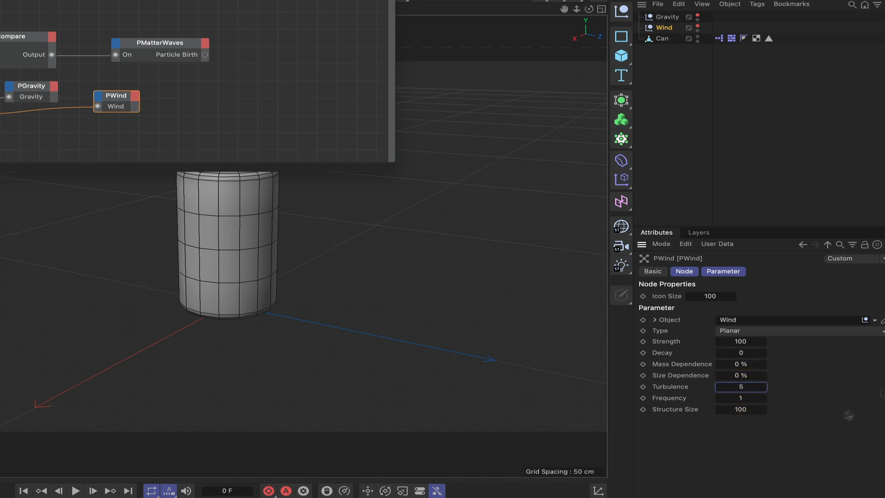
pyautogui.doubleClick(742, 399)
pyautogui.write('5')
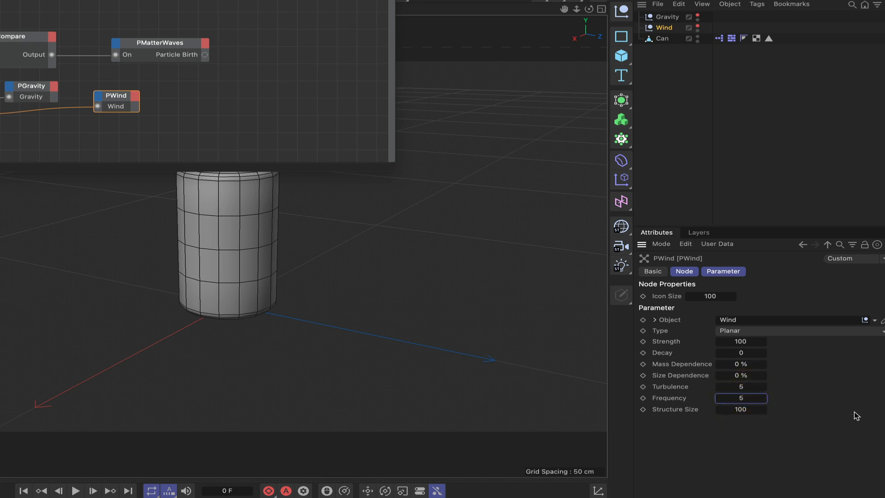
pyautogui.doubleClick(741, 410)
pyautogui.write('0')
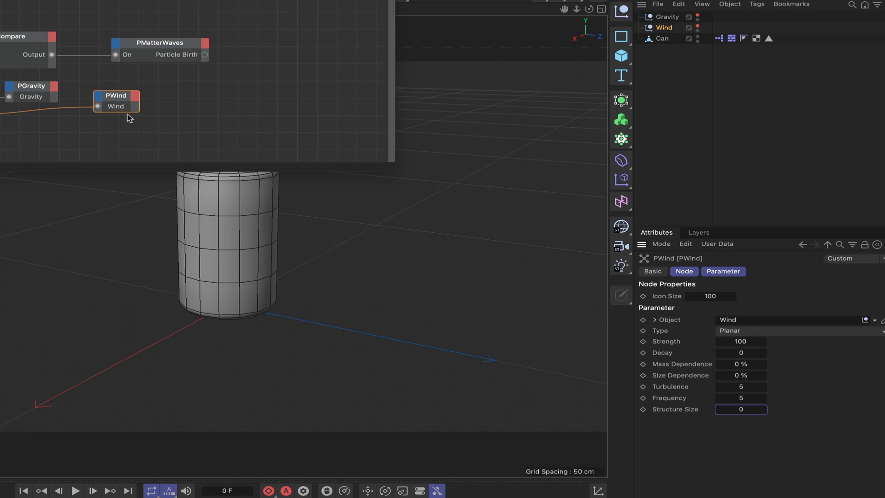
# - Add a Thinking Particles PMass node beside the PWind node in the XPresso graph
pyautogui.rightClick(173, 106)
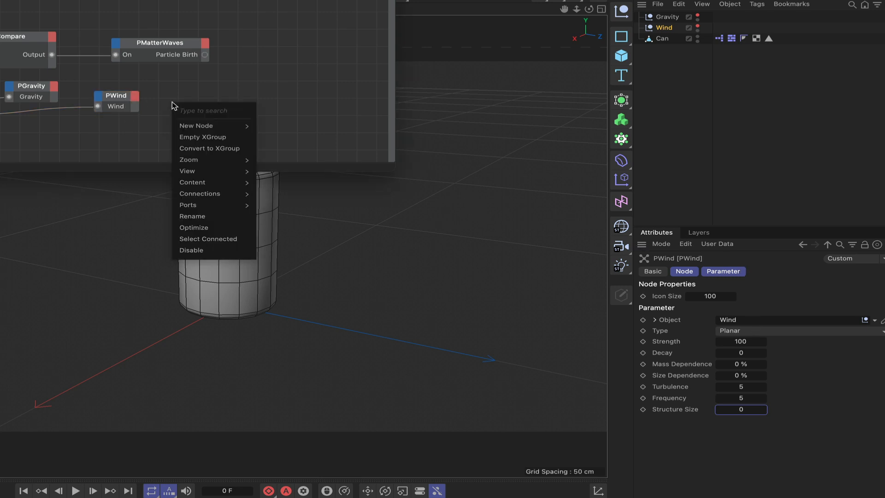
pyautogui.moveTo(198, 126)
pyautogui.moveTo(271, 126)
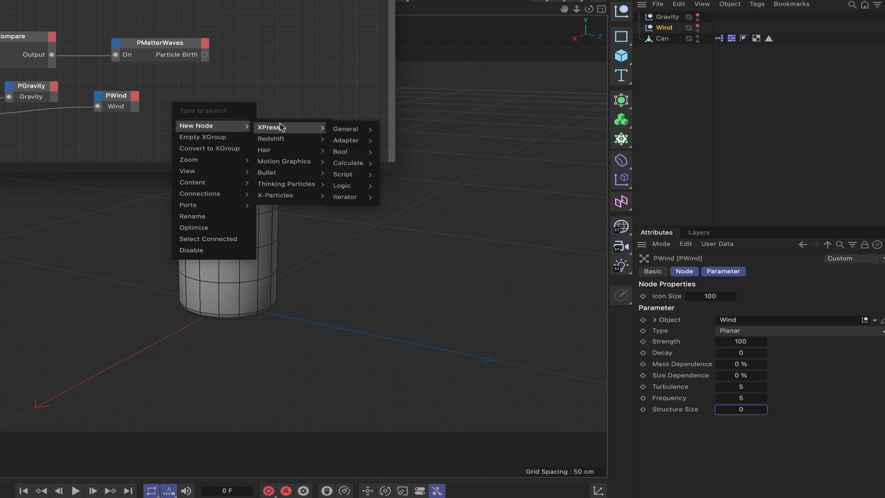
pyautogui.moveTo(306, 185)
pyautogui.moveTo(354, 220)
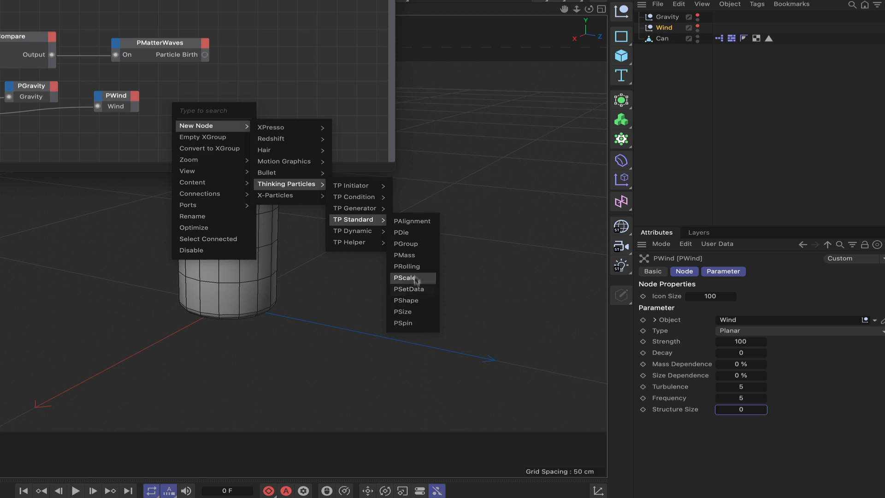
pyautogui.click(413, 257)
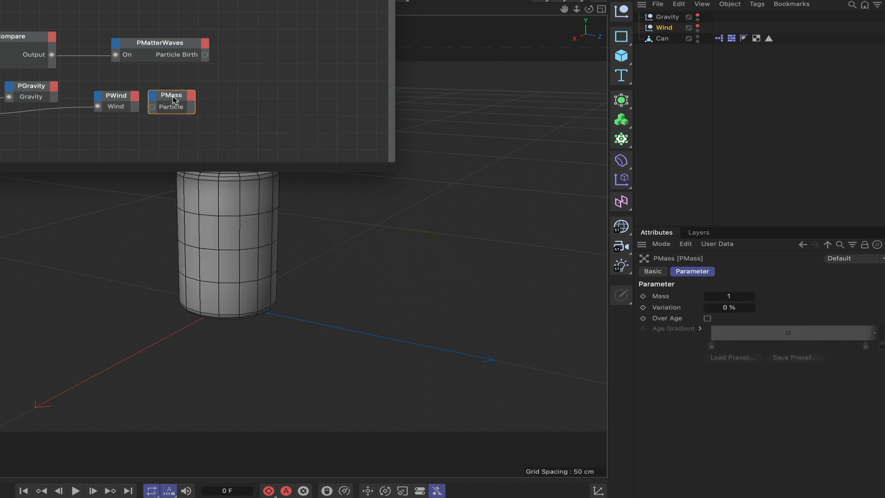
pyautogui.click(196, 107)
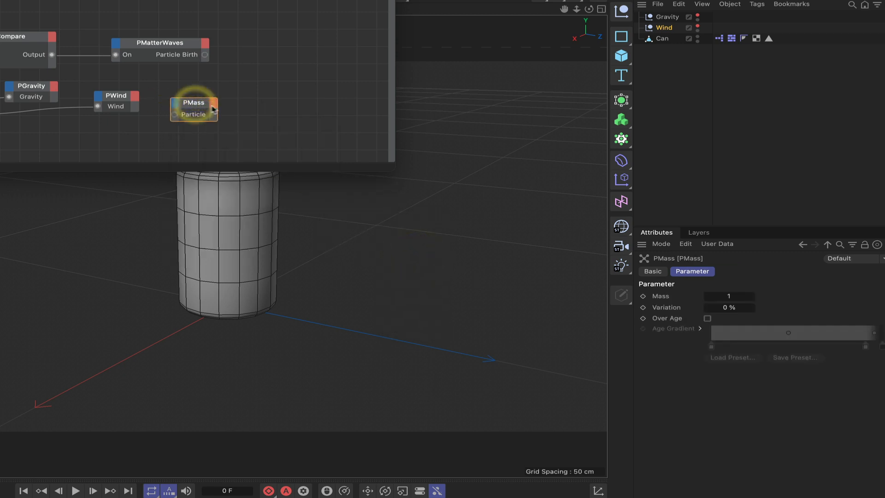
# - Set the PMass node's Variation to 50% and connect P Pass's All output to its Particle input
pyautogui.click(728, 307)
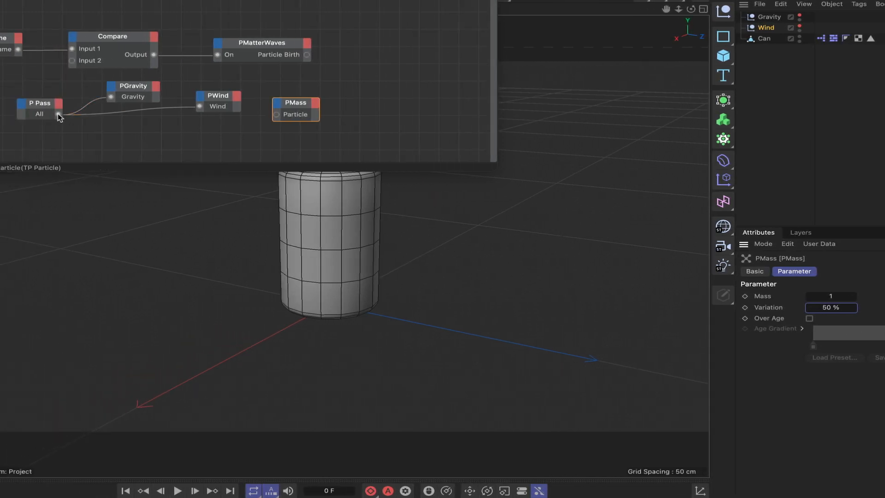
pyautogui.moveTo(59, 115); pyautogui.dragTo(276, 115)
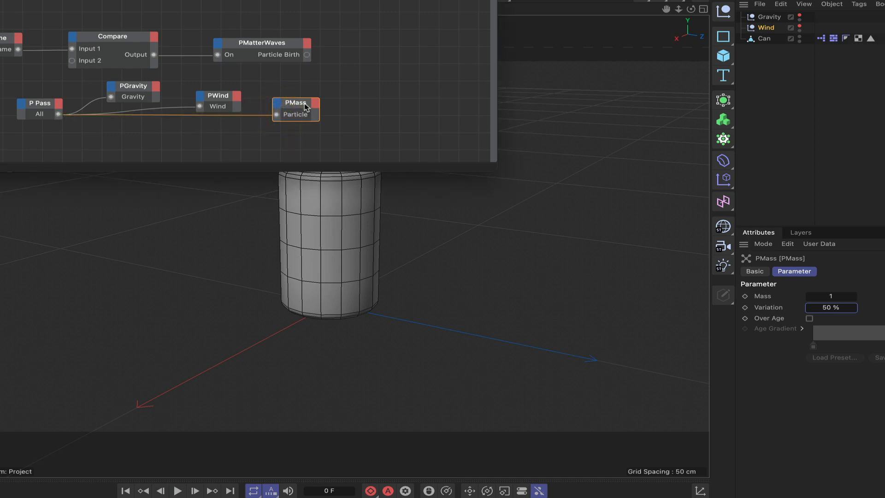
pyautogui.moveTo(303, 106); pyautogui.dragTo(309, 107)
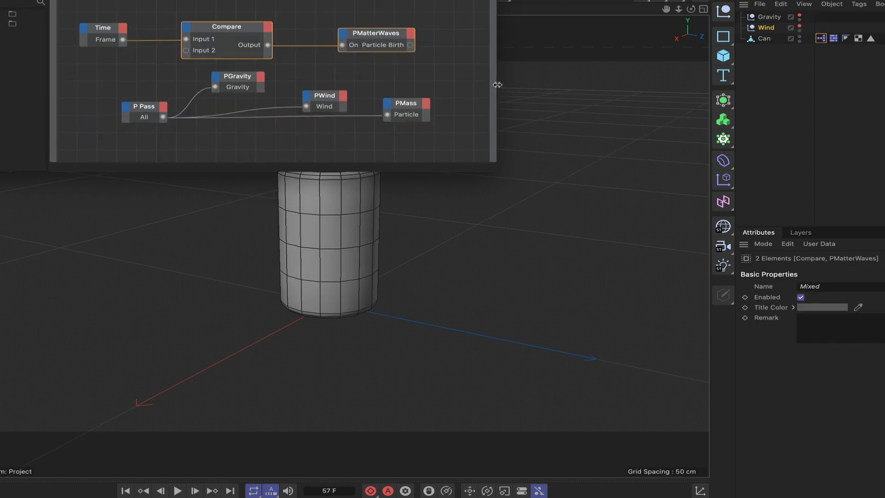
# - Enlarge the XPresso editor window to make free space below the existing nodes
pyautogui.moveTo(498, 85); pyautogui.dragTo(533, 89)
pyautogui.moveTo(520, 170); pyautogui.dragTo(530, 218)
pyautogui.keyDown('alt'); pyautogui.moveTo(295, 138); pyautogui.dragTo(286, 110, button='middle'); pyautogui.keyUp('alt')
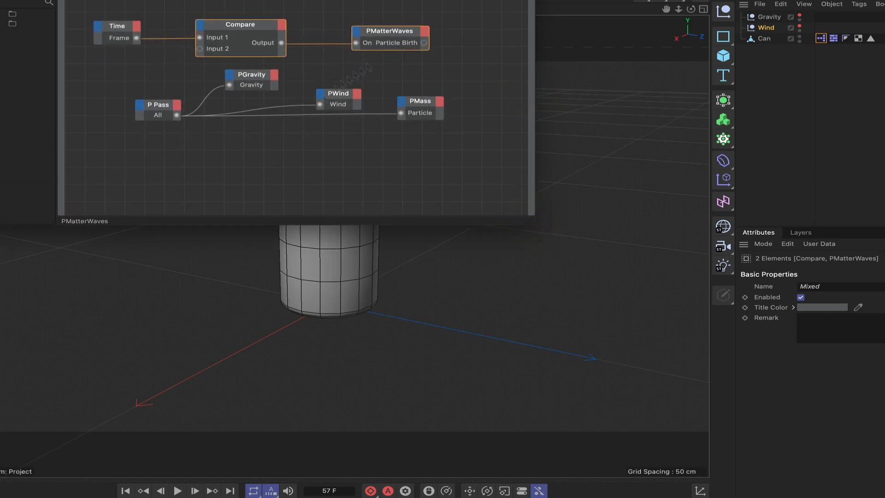
# - Add a Thinking Particles PGetData helper node in the free space below the P Pass node
pyautogui.rightClick(199, 172)
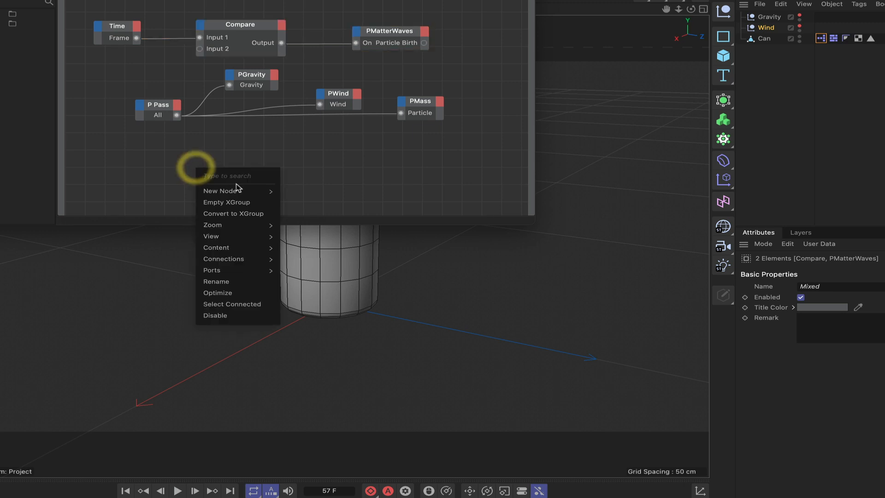
pyautogui.moveTo(239, 190)
pyautogui.moveTo(319, 193)
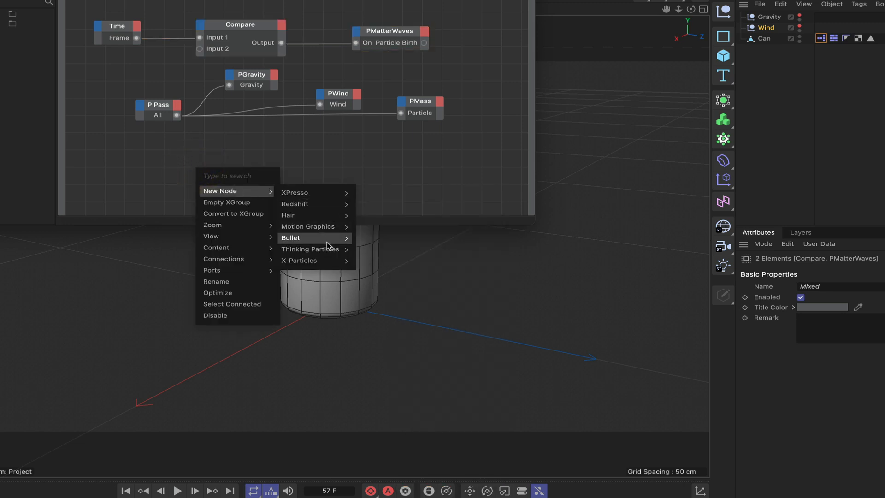
pyautogui.moveTo(328, 250)
pyautogui.moveTo(389, 255)
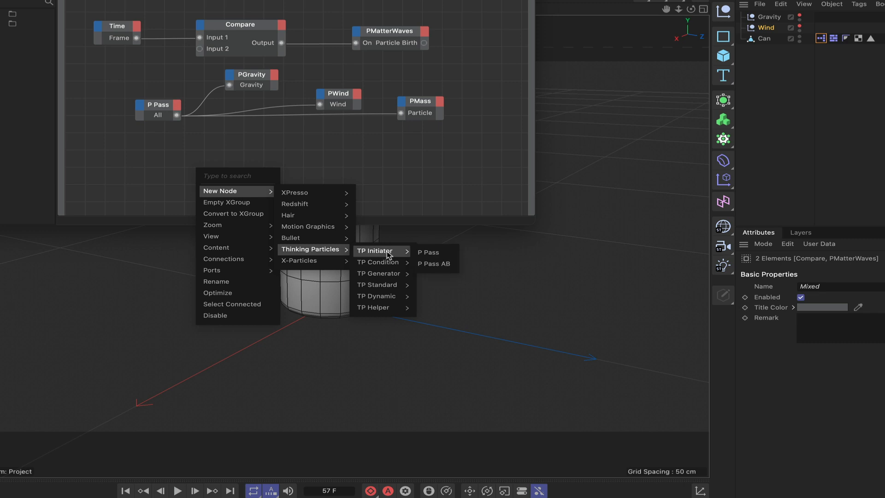
pyautogui.moveTo(389, 285)
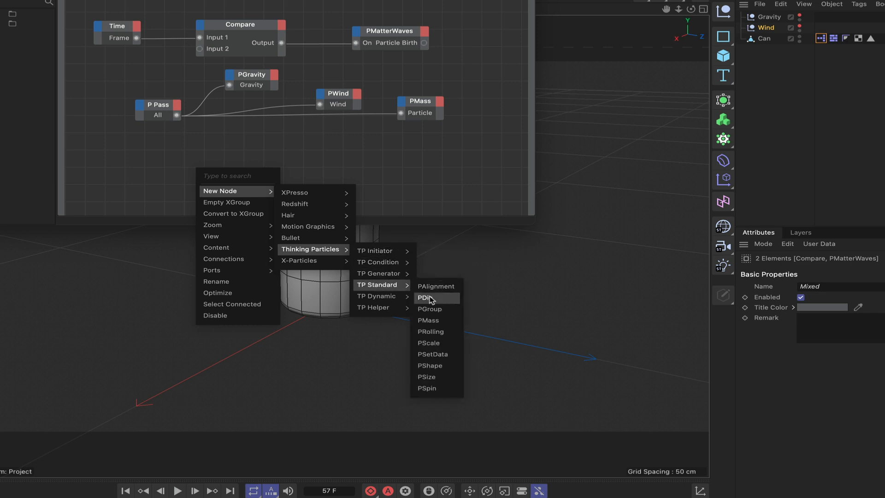
pyautogui.moveTo(400, 312)
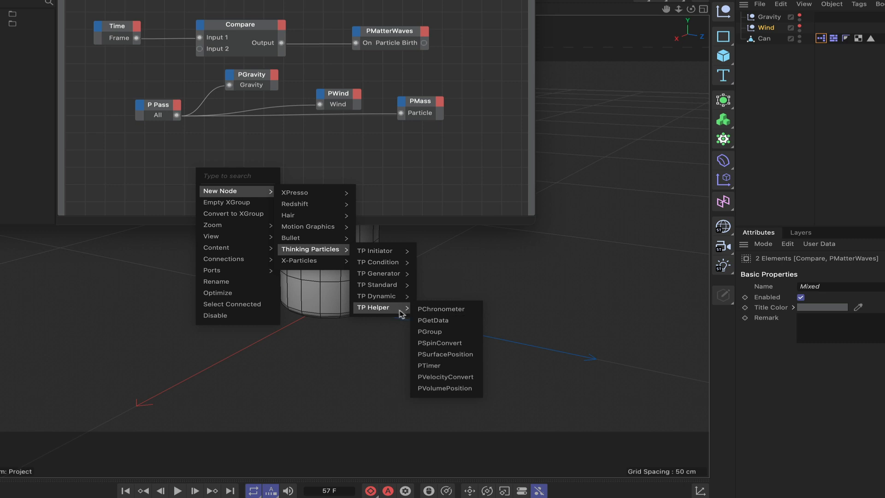
pyautogui.click(432, 322)
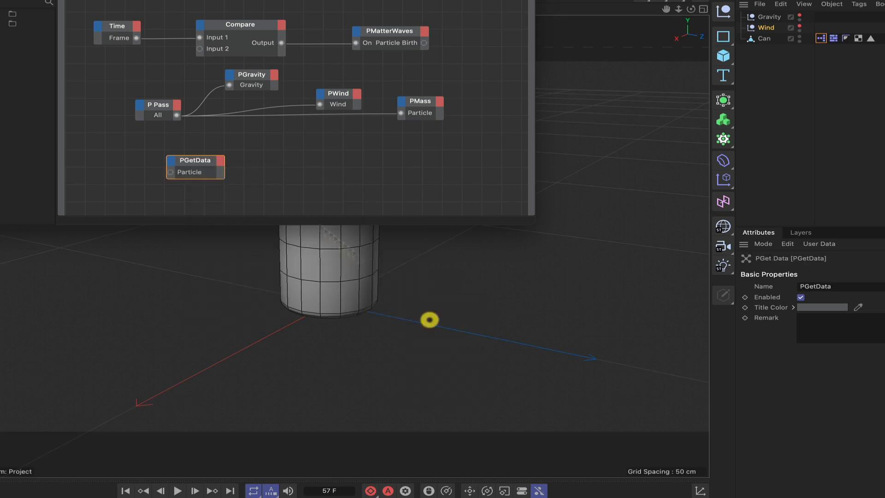
pyautogui.moveTo(193, 164); pyautogui.dragTo(227, 160)
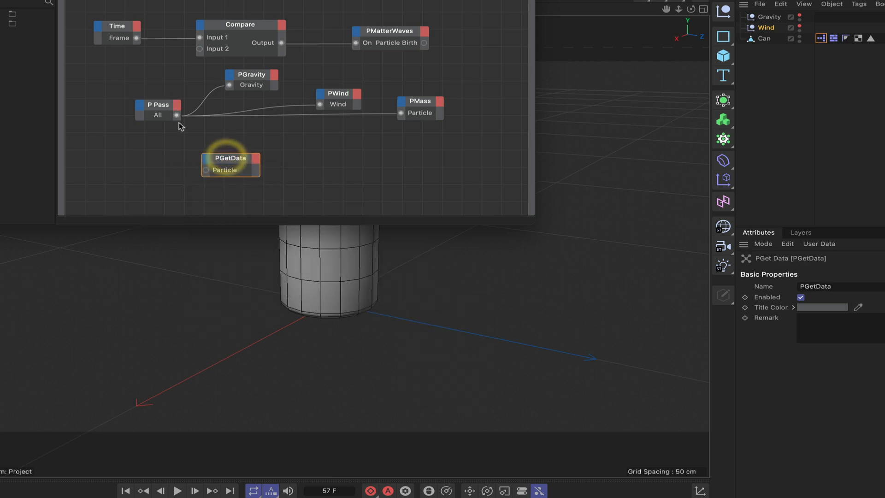
# - Connect P Pass's All output to PGetData's Particle input, then add a Position output and expand the node to fit its port names
pyautogui.moveTo(177, 115); pyautogui.dragTo(235, 161)
pyautogui.click(255, 164)
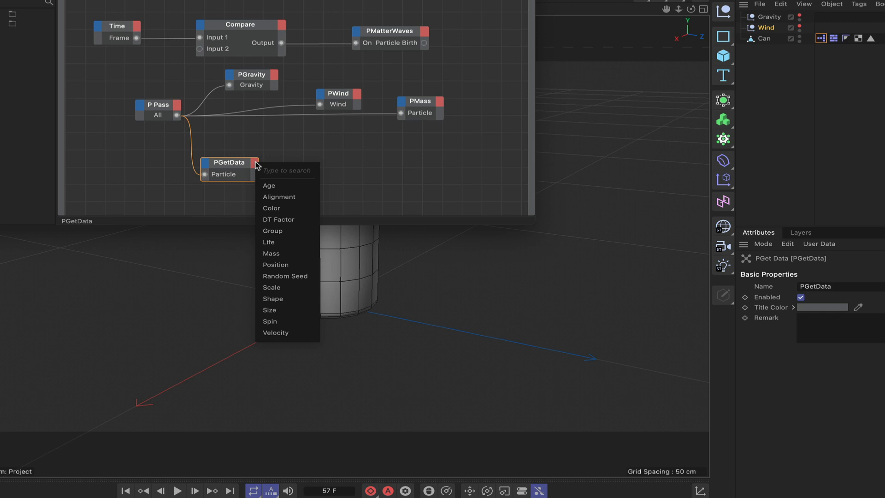
pyautogui.click(276, 265)
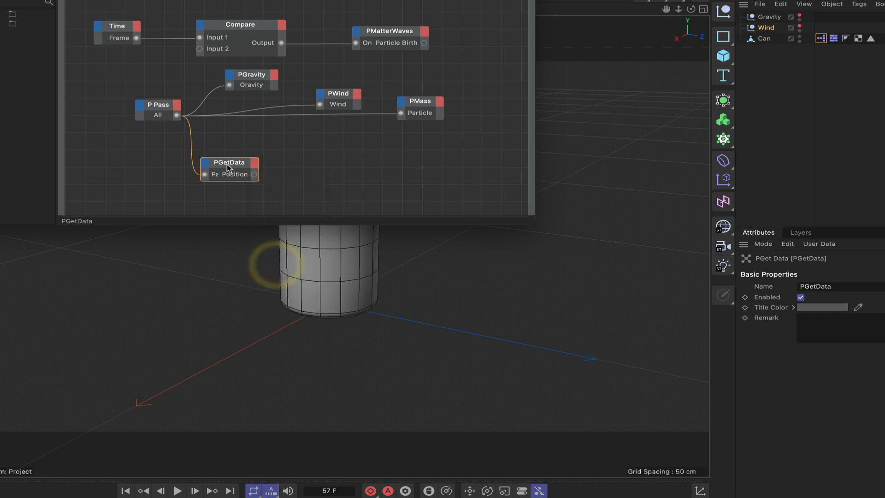
pyautogui.doubleClick(227, 166)
pyautogui.click(243, 164)
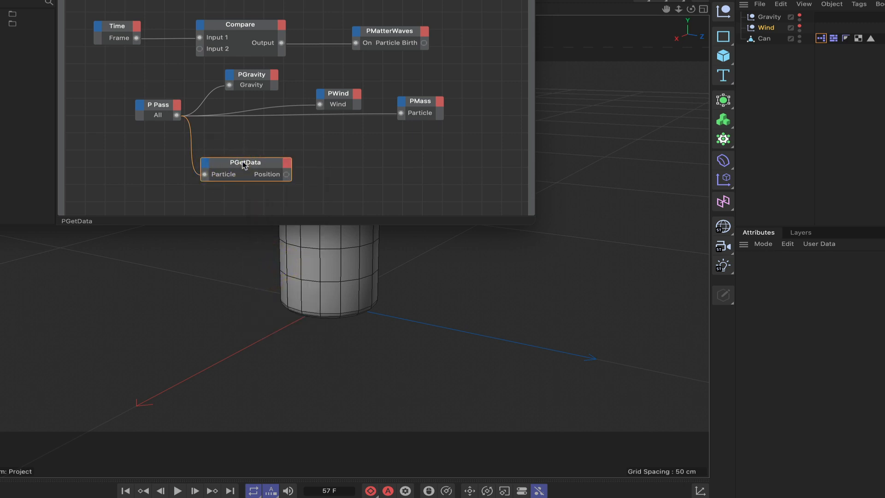
pyautogui.moveTo(243, 165); pyautogui.dragTo(245, 171)
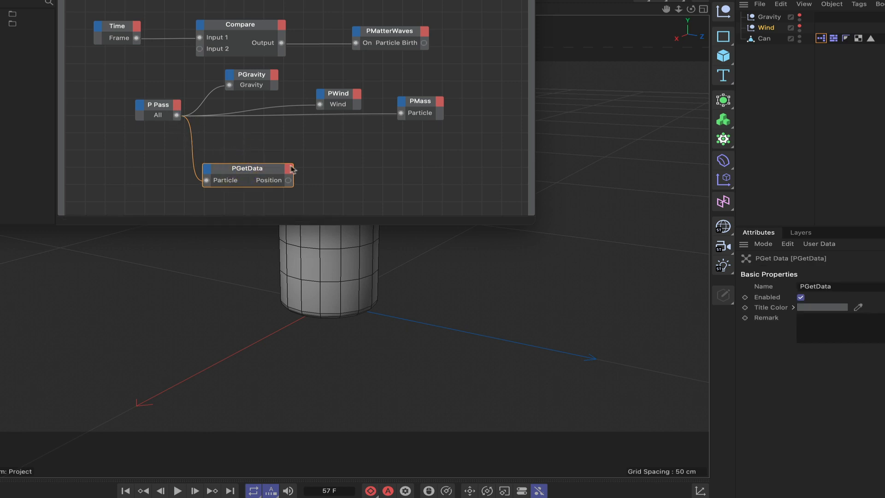
# - Add a Bullet Dynamics Proximity node beside PGetData and connect PGetData's Position output to its Point input
pyautogui.rightClick(329, 180)
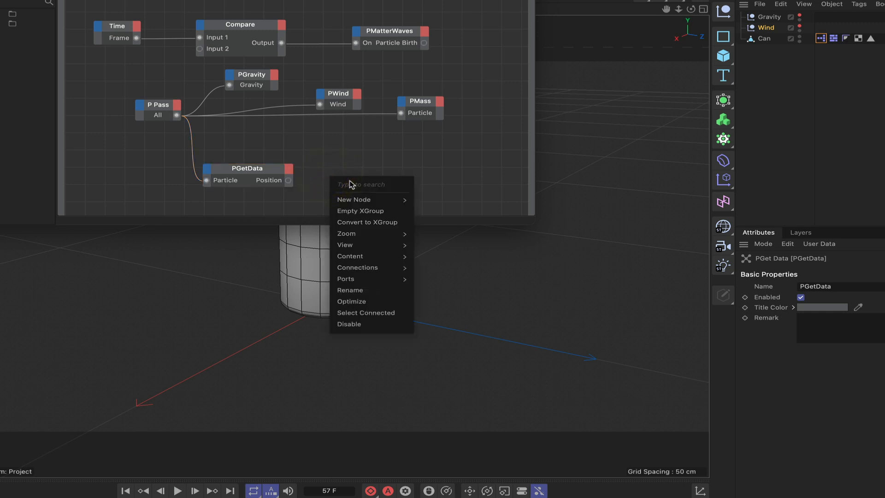
pyautogui.moveTo(351, 199)
pyautogui.moveTo(431, 247)
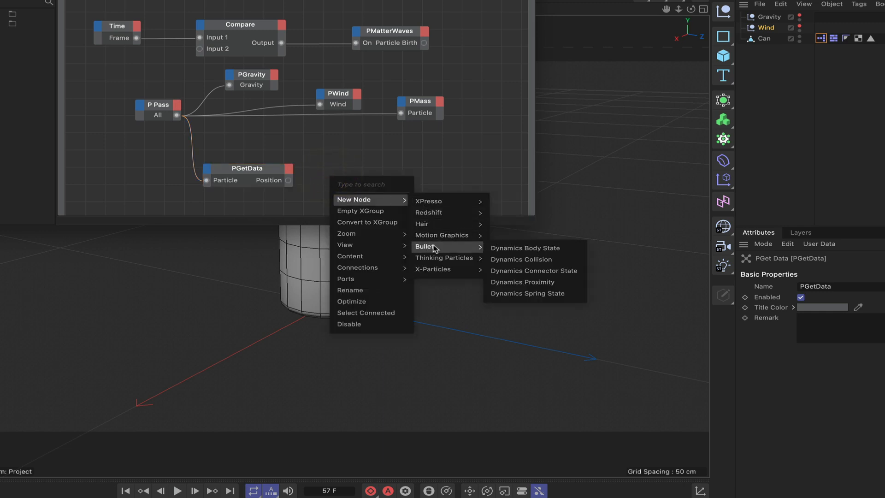
pyautogui.click(541, 282)
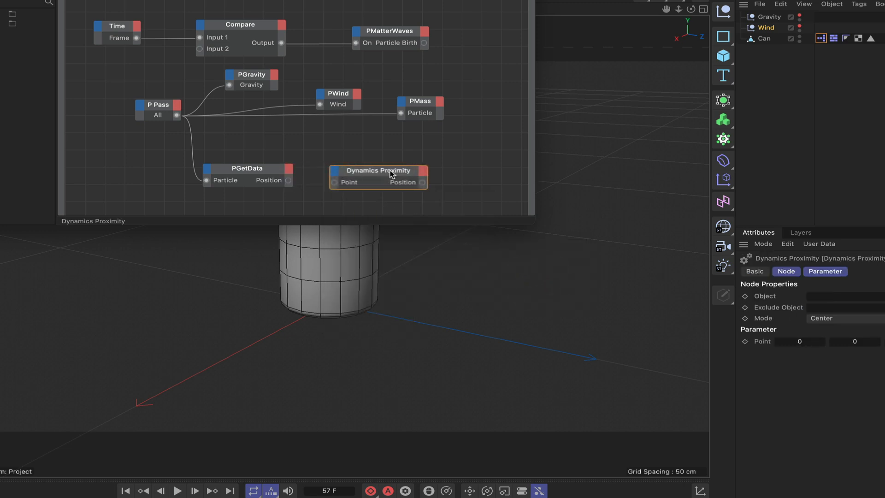
pyautogui.moveTo(390, 174); pyautogui.dragTo(392, 171)
pyautogui.moveTo(288, 180); pyautogui.dragTo(393, 169)
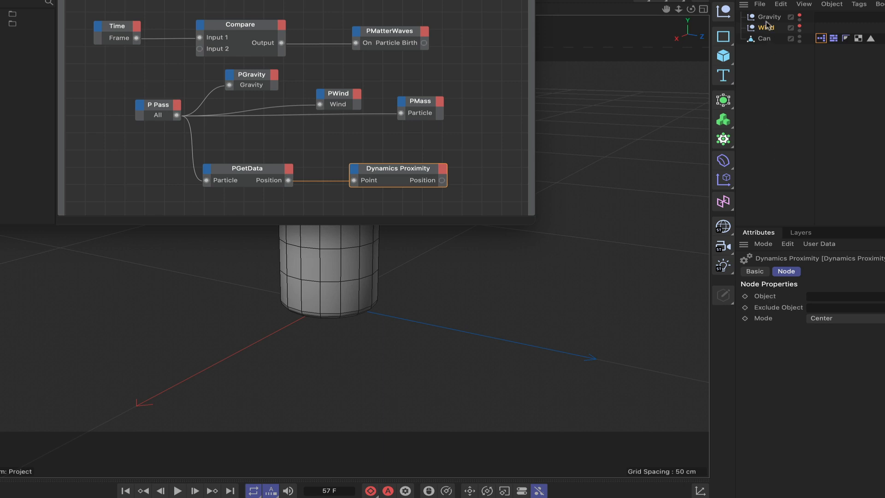
# - Assign the Can as the Dynamics Proximity node's Object and set its Mode to Shape
pyautogui.moveTo(763, 41); pyautogui.dragTo(822, 298)
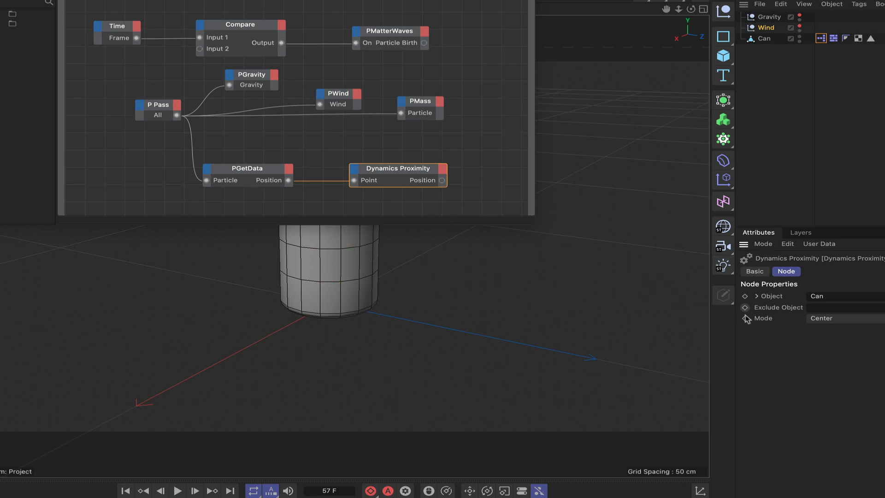
pyautogui.click(814, 319)
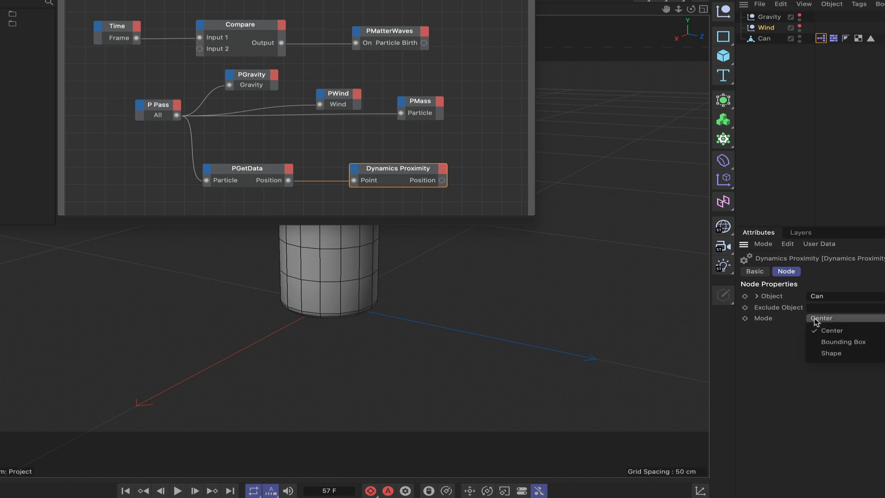
pyautogui.click(831, 354)
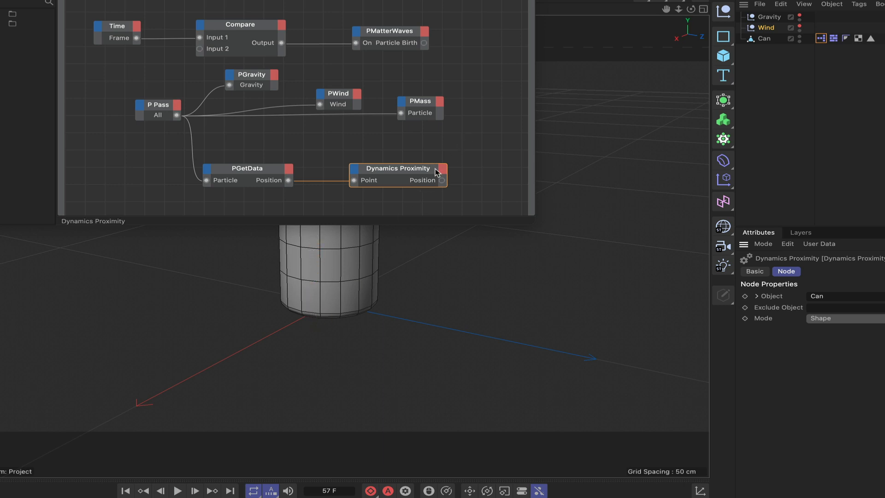
# - Add a Thinking Particles PSetData node above and beyond the Dynamics Proximity node, and widen the XPresso Editor to give it room
pyautogui.rightClick(475, 159)
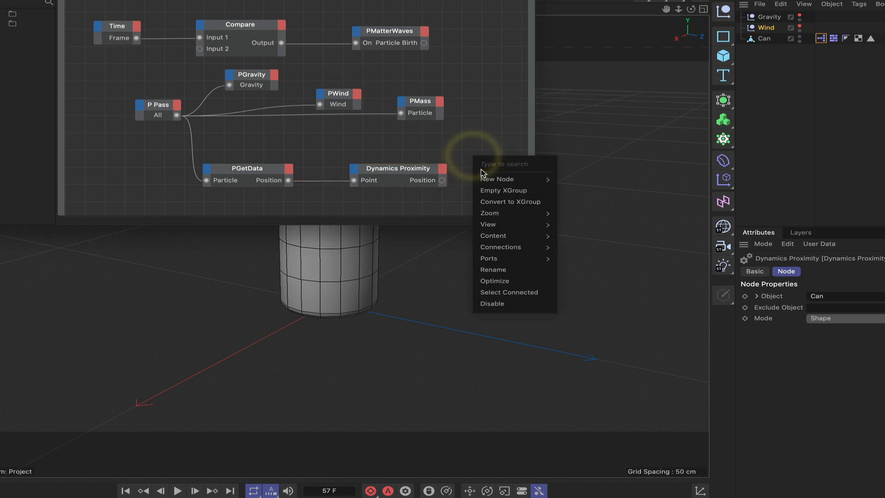
pyautogui.moveTo(481, 179)
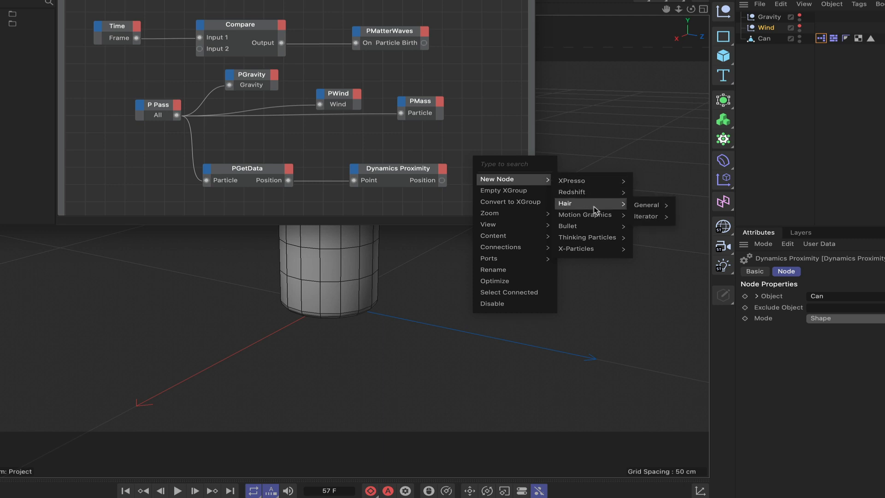
pyautogui.moveTo(590, 237)
pyautogui.moveTo(667, 250)
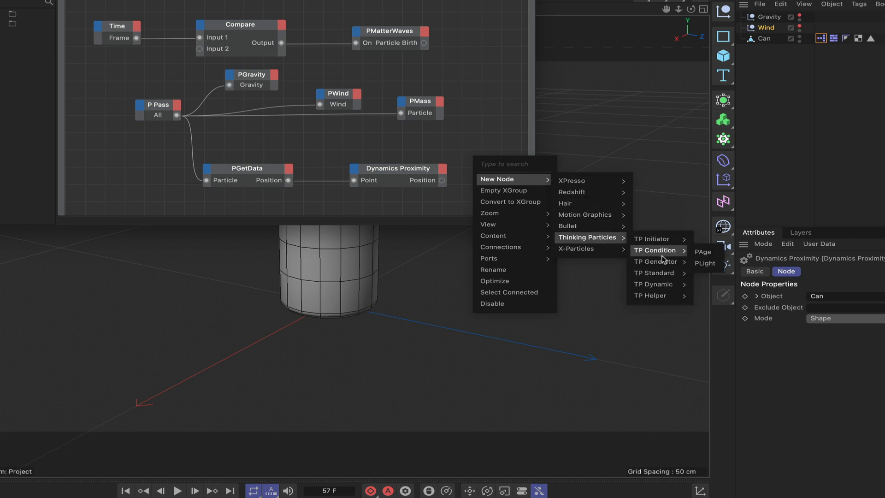
pyautogui.moveTo(650, 276)
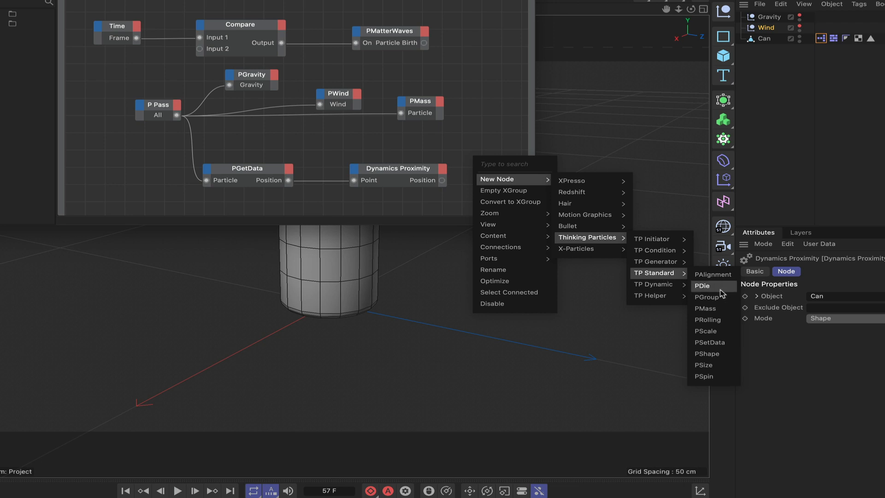
pyautogui.click(708, 342)
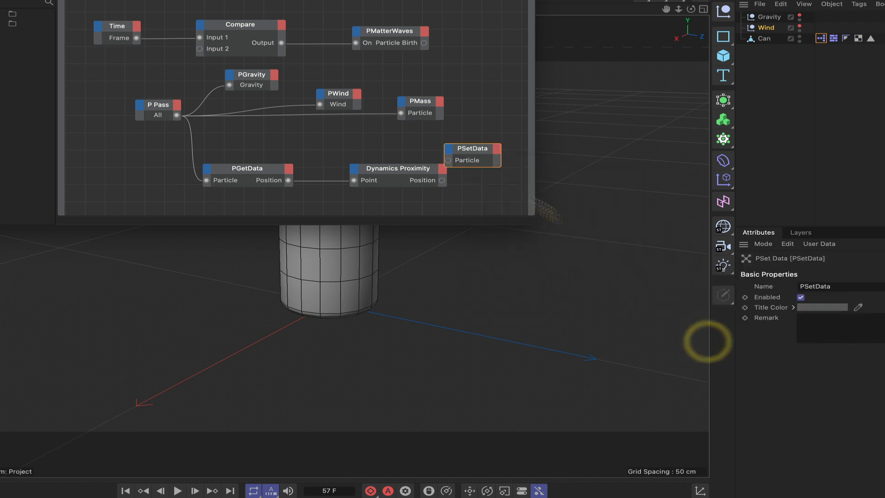
pyautogui.moveTo(472, 148); pyautogui.dragTo(489, 143)
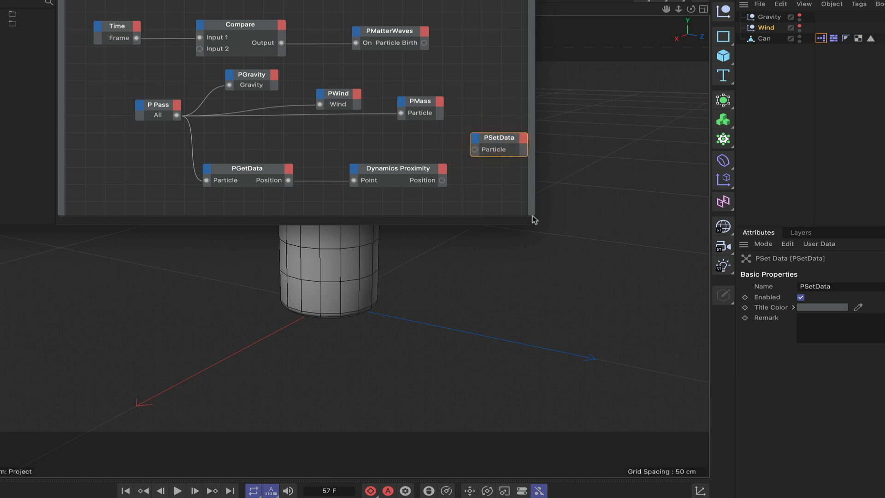
pyautogui.moveTo(530, 218); pyautogui.dragTo(619, 214)
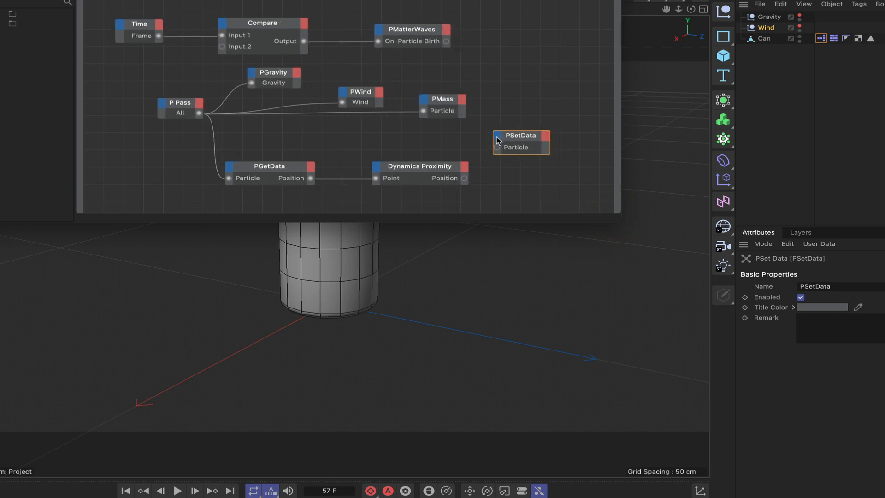
# - Add On and Position inputs to PSetData, expand the node to fit its port names, and move it clear of its neighbours
pyautogui.click(497, 138)
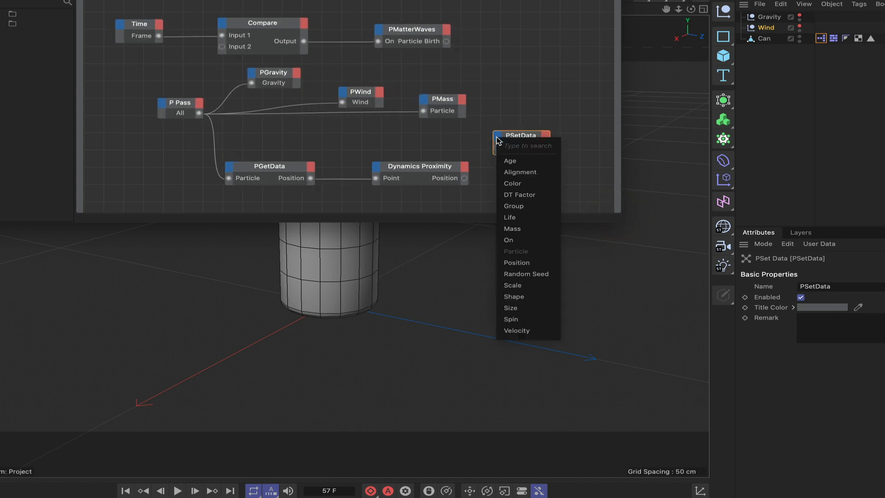
pyautogui.click(513, 241)
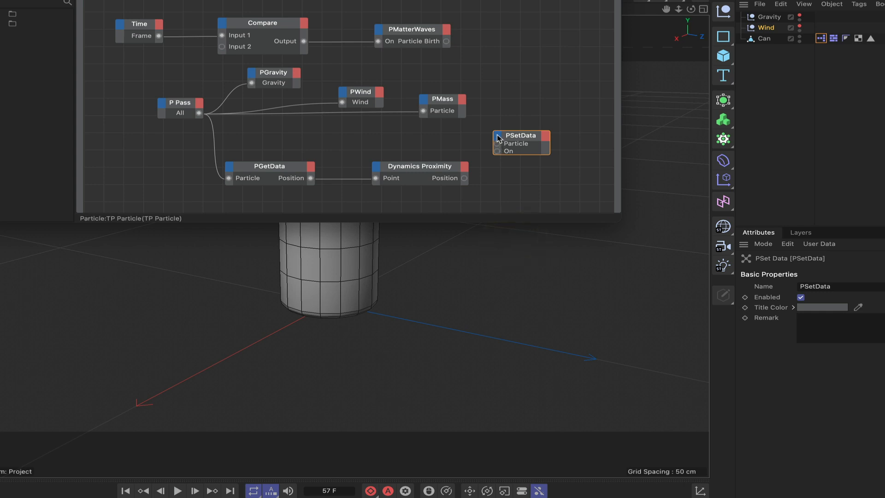
pyautogui.click(498, 137)
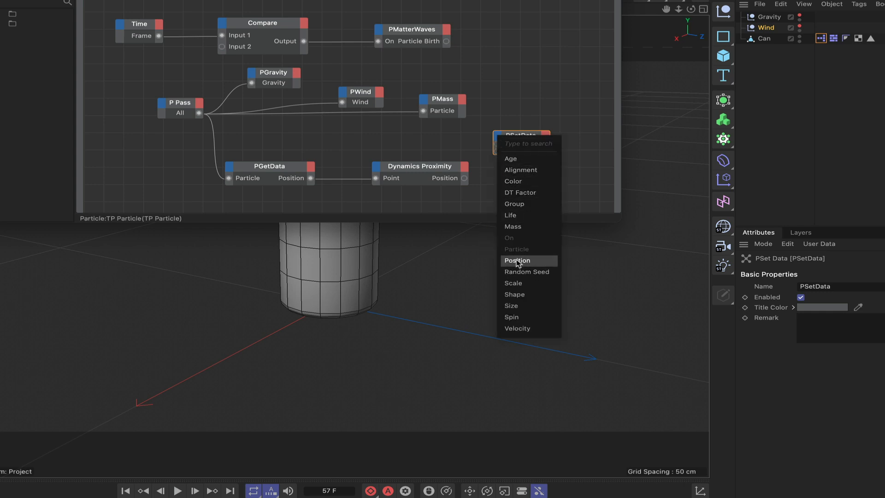
pyautogui.click(516, 260)
pyautogui.click(515, 139)
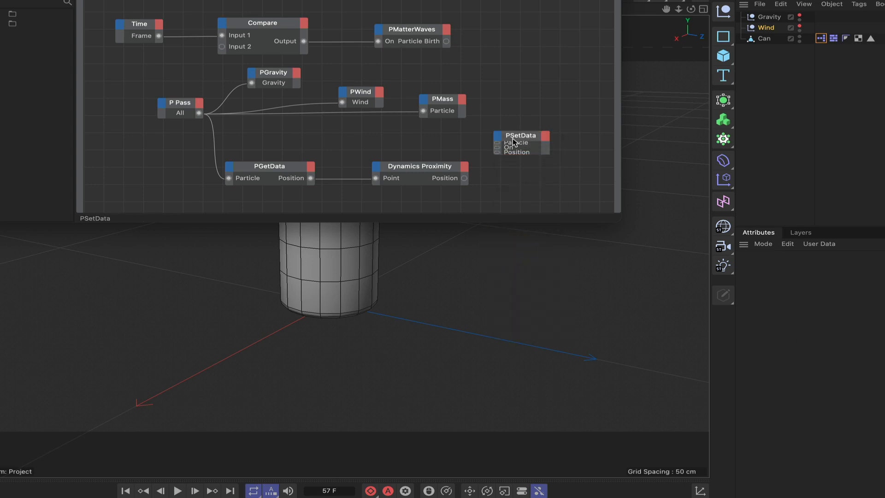
pyautogui.doubleClick(517, 136)
pyautogui.moveTo(511, 161); pyautogui.dragTo(550, 120)
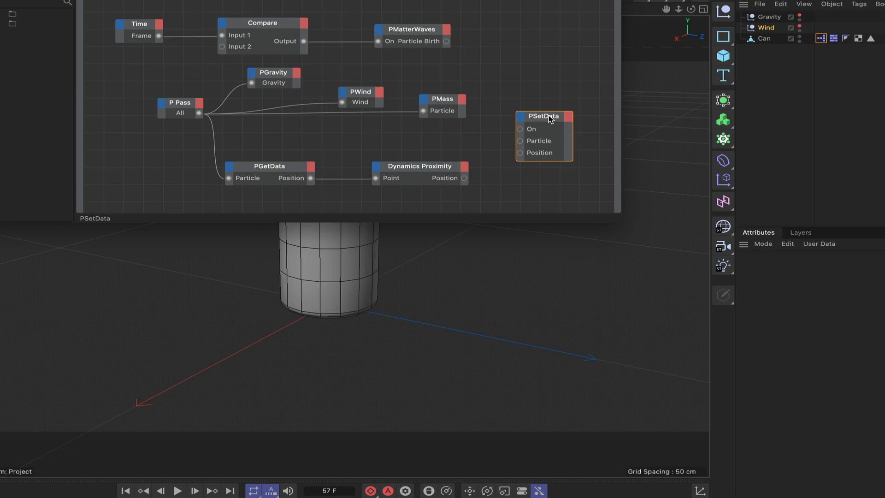
pyautogui.click(549, 119)
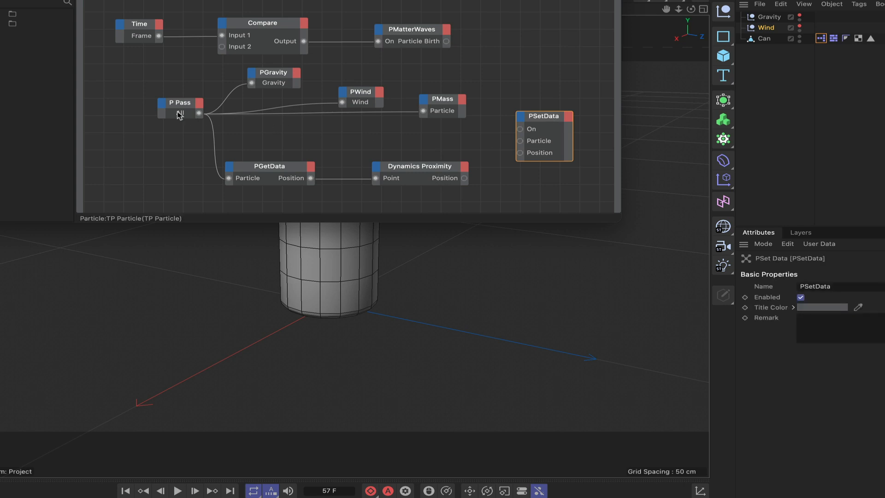
# - Connect P Pass's All output to PSetData's Particle input and Dynamics Proximity's Position output to its Position input, tidying the node layout
pyautogui.moveTo(179, 105); pyautogui.dragTo(555, 115)
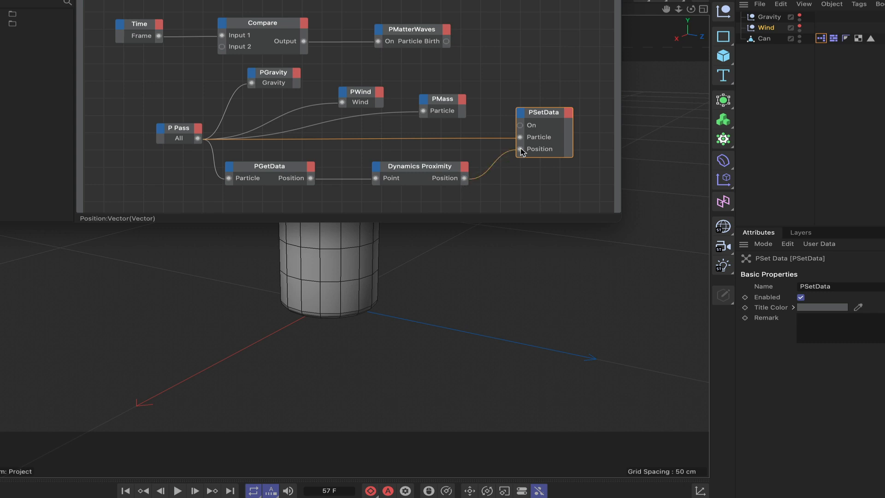
pyautogui.moveTo(523, 153); pyautogui.dragTo(521, 150)
pyautogui.moveTo(545, 114); pyautogui.dragTo(553, 113)
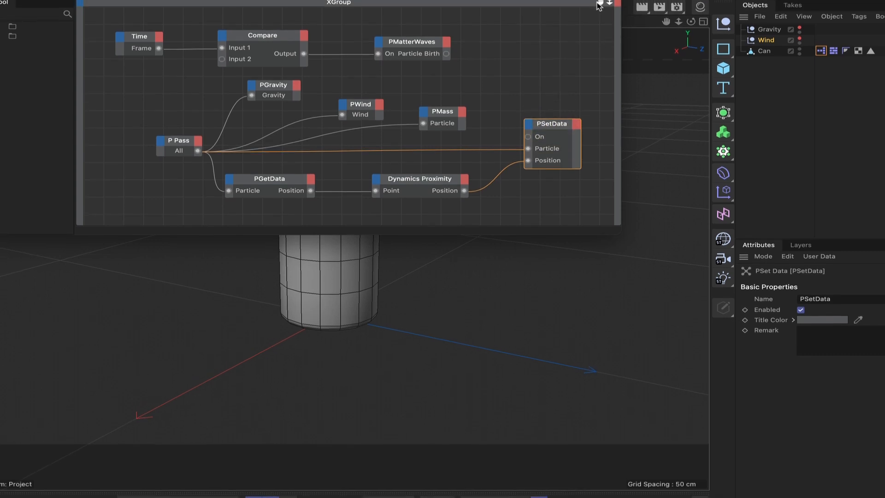
# - Duplicate the Compare node above the original, set the copy's Function to >, and connect Time's Frame output to its Input 1
pyautogui.moveTo(601, 10); pyautogui.dragTo(580, 35)
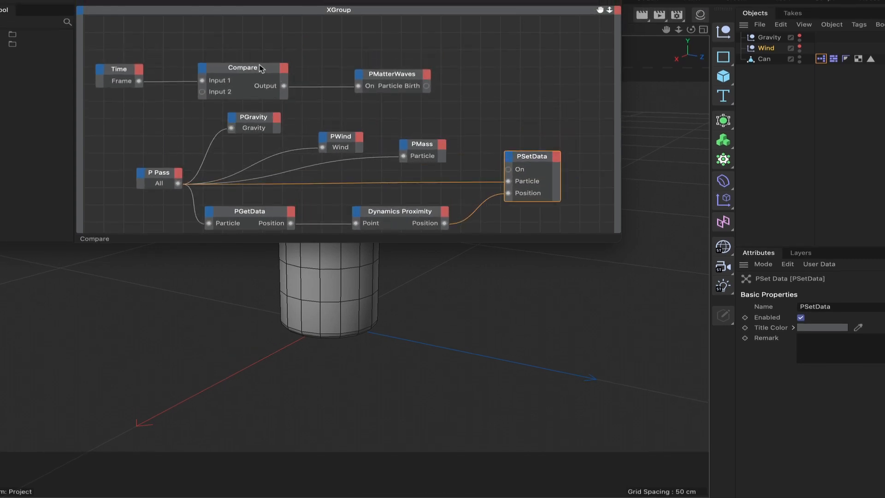
pyautogui.keyDown('ctrl'); pyautogui.moveTo(245, 81); pyautogui.dragTo(246, 22); pyautogui.keyUp('ctrl')
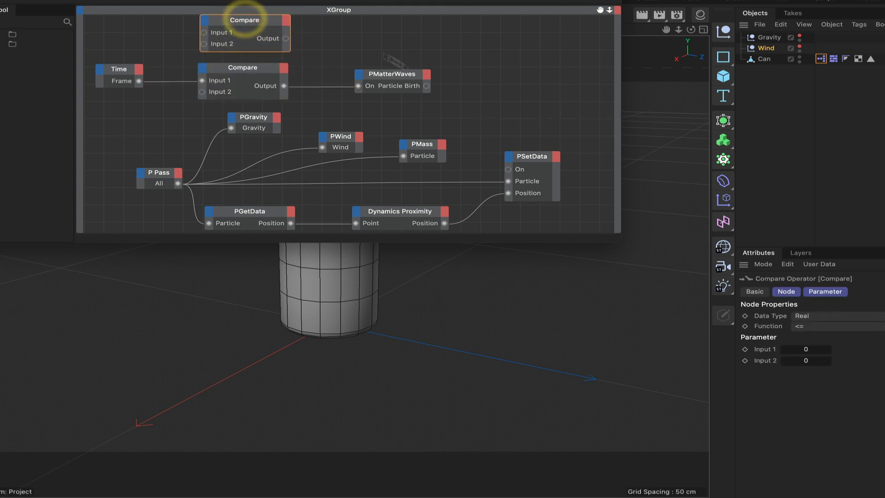
pyautogui.click(813, 328)
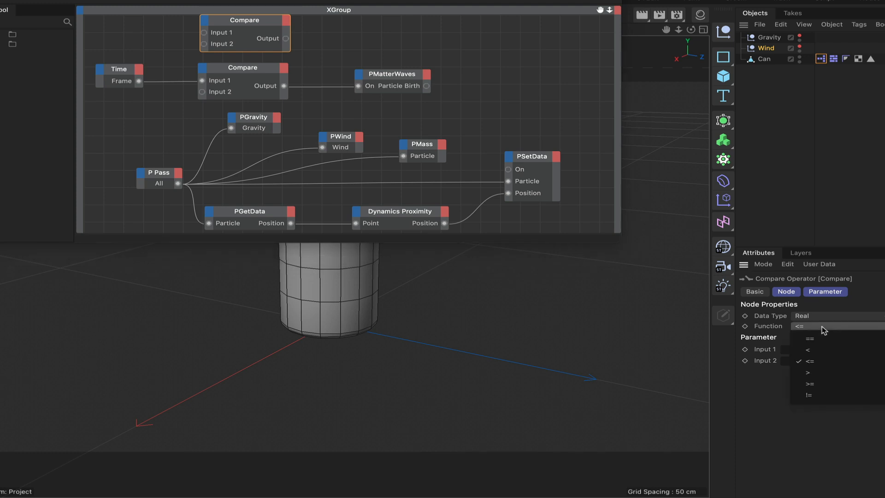
pyautogui.click(824, 376)
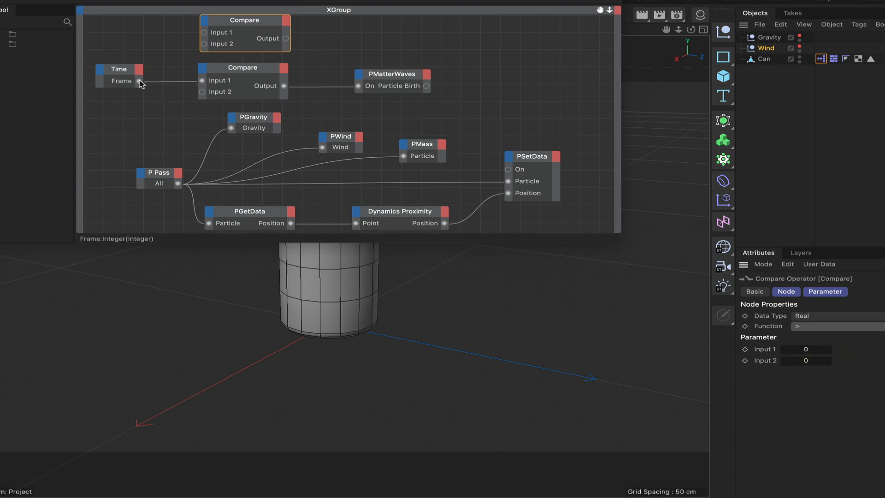
pyautogui.moveTo(139, 82); pyautogui.dragTo(173, 61)
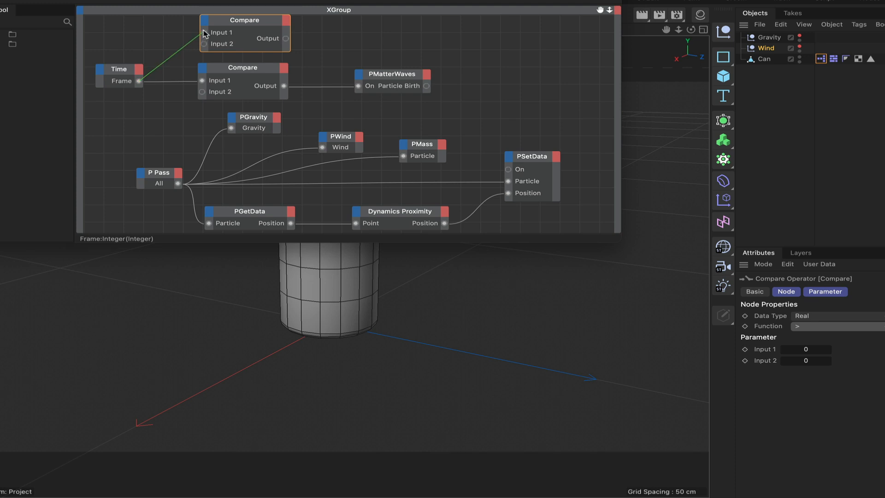
pyautogui.moveTo(204, 33); pyautogui.dragTo(203, 33)
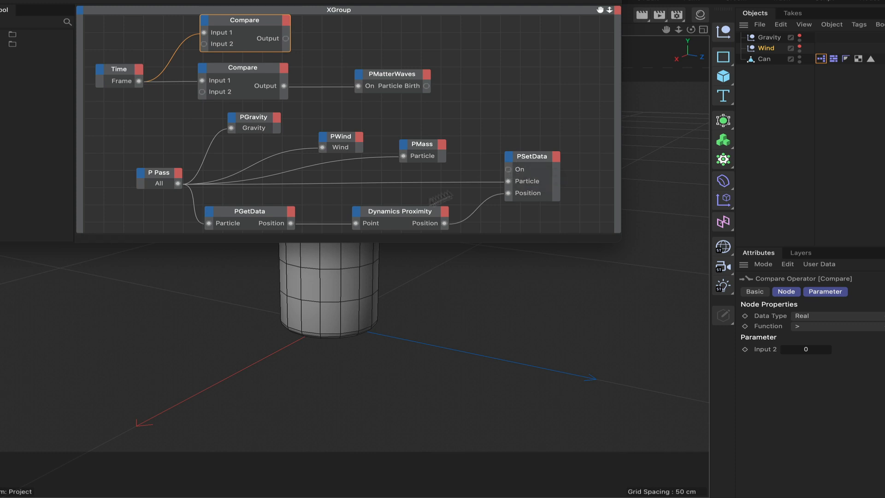
# - Add an object node referencing Dynamics Proximity to the graph, give it an Enabled input, and place it to the right of the upper Compare
pyautogui.click(407, 213)
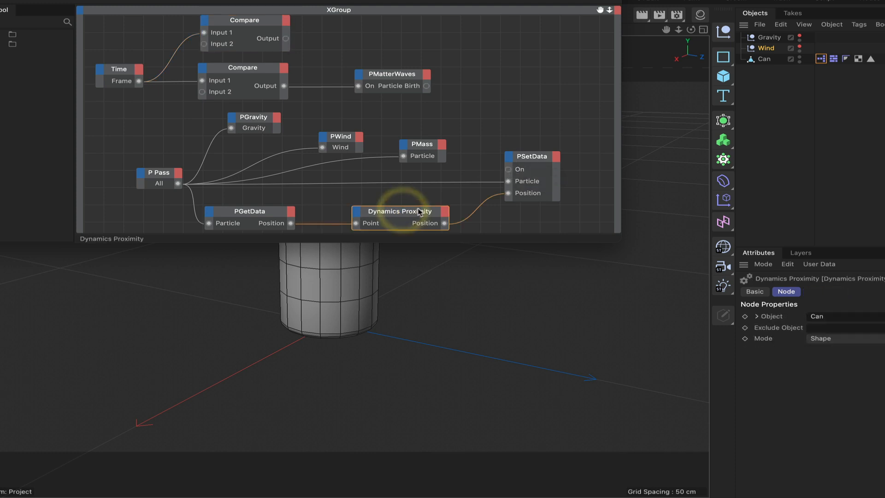
pyautogui.click(356, 212)
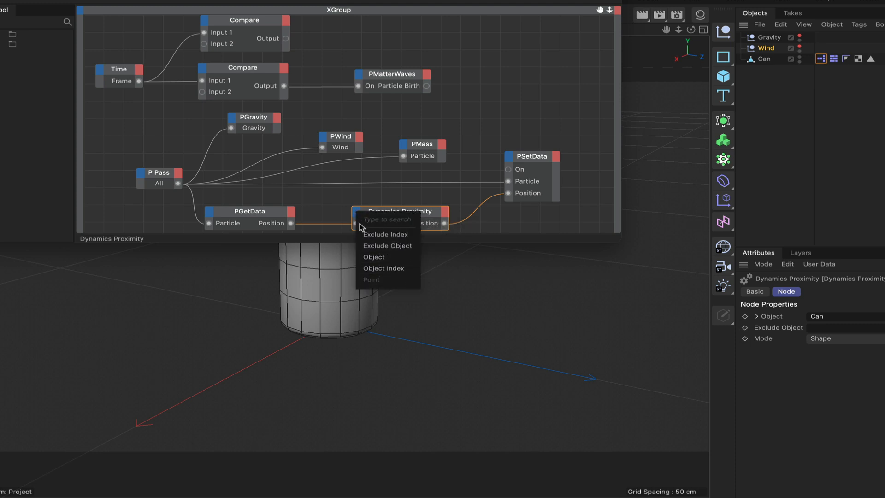
pyautogui.click(328, 207)
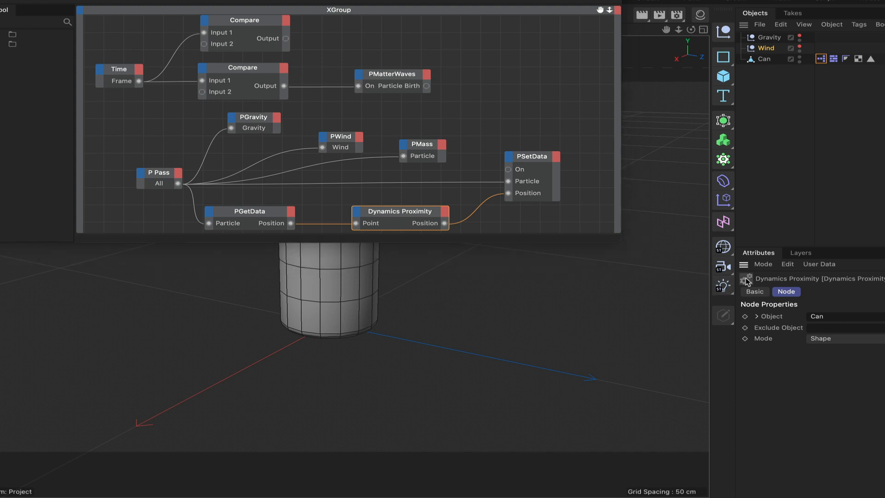
pyautogui.moveTo(747, 280); pyautogui.dragTo(639, 170)
pyautogui.moveTo(431, 40); pyautogui.dragTo(407, 26)
pyautogui.rightClick(393, 28)
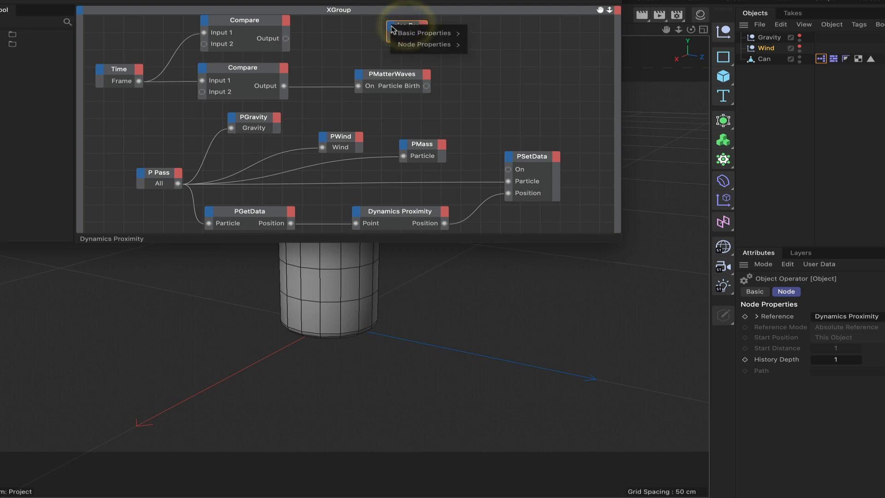
pyautogui.moveTo(429, 34)
pyautogui.click(491, 36)
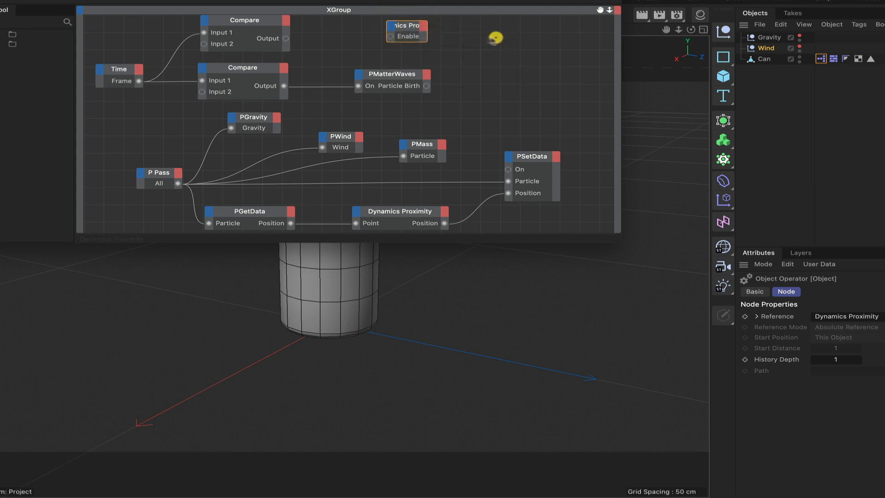
pyautogui.moveTo(409, 28); pyautogui.dragTo(530, 26)
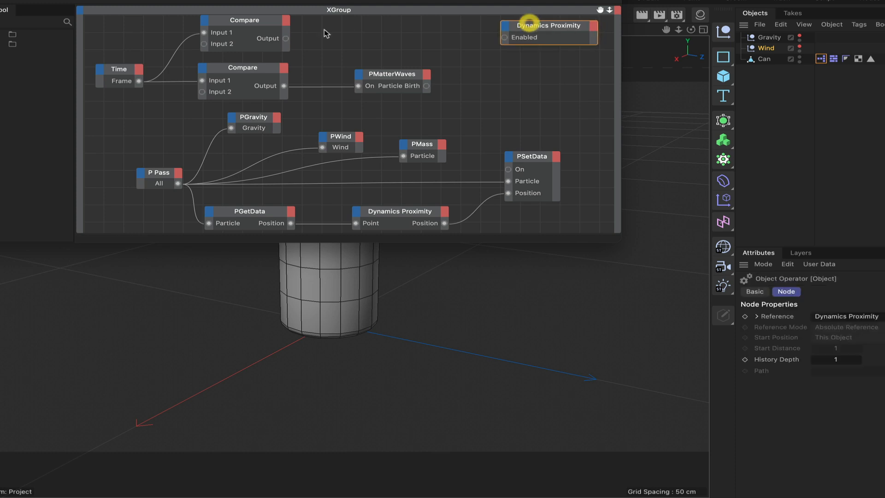
# - Connect the upper Compare's Output to Dynamics Proximity's Enabled input and PSetData's On input, and reposition PSetData and PMatterWaves for clarity
pyautogui.moveTo(285, 39); pyautogui.dragTo(505, 37)
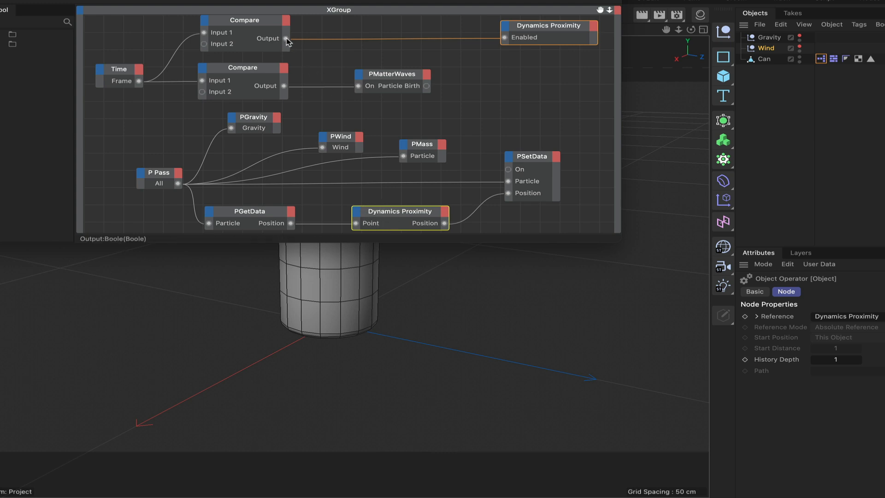
pyautogui.moveTo(286, 39); pyautogui.dragTo(507, 169)
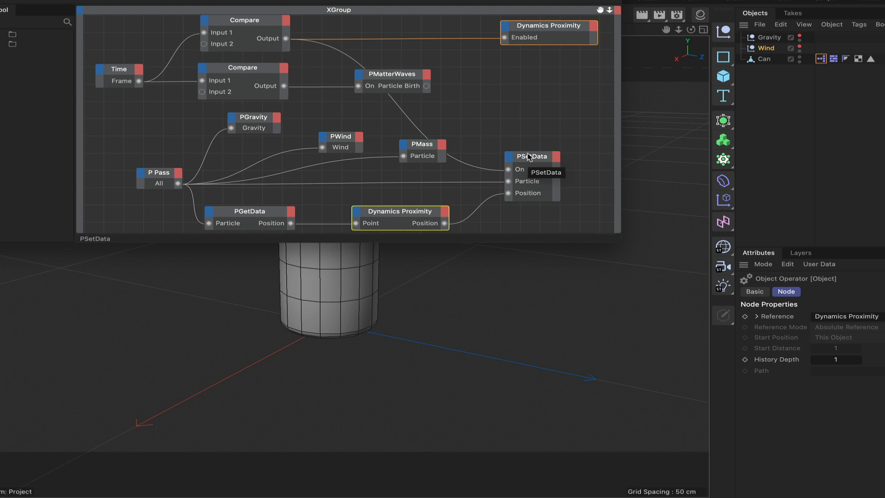
pyautogui.moveTo(529, 157); pyautogui.dragTo(564, 155)
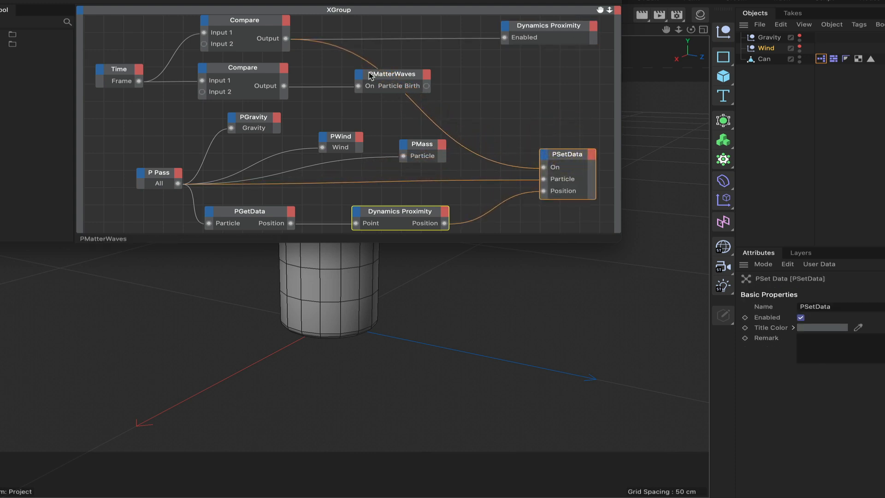
pyautogui.moveTo(367, 76); pyautogui.dragTo(334, 98)
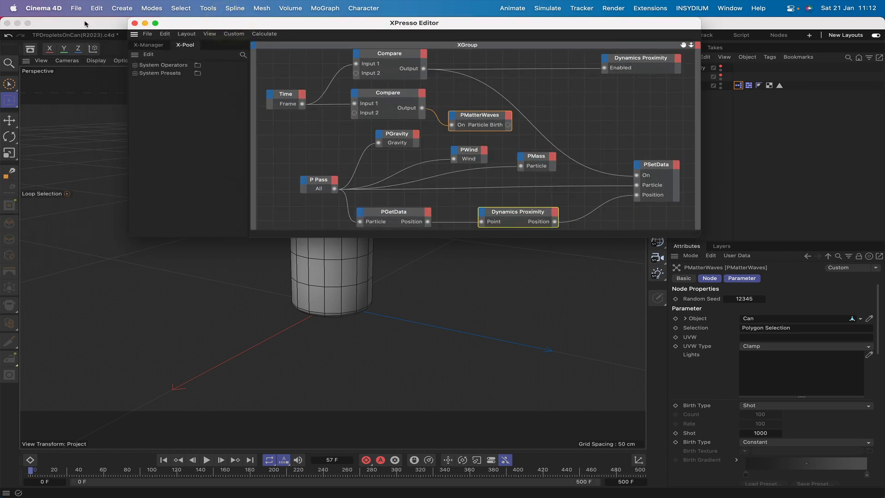
# - Close the XPresso Editor, rewind the animation and step forward from the start to check the particle emission on the can
pyautogui.click(134, 23)
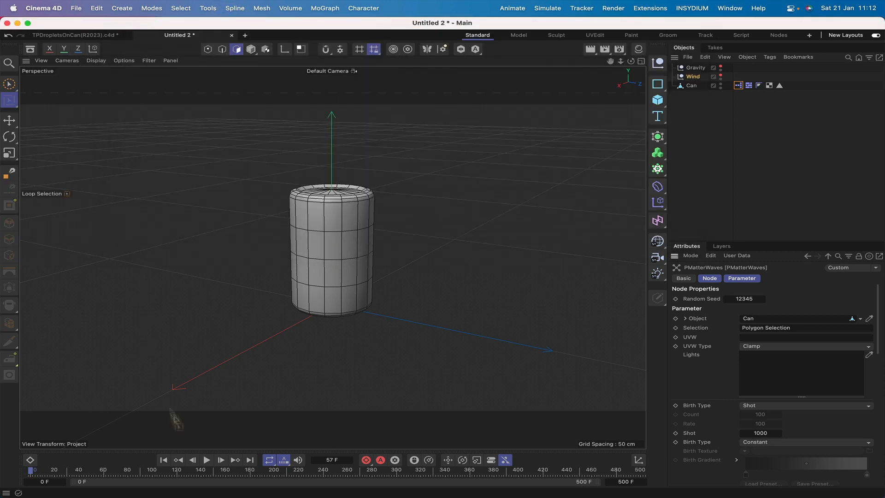
pyautogui.click(162, 461)
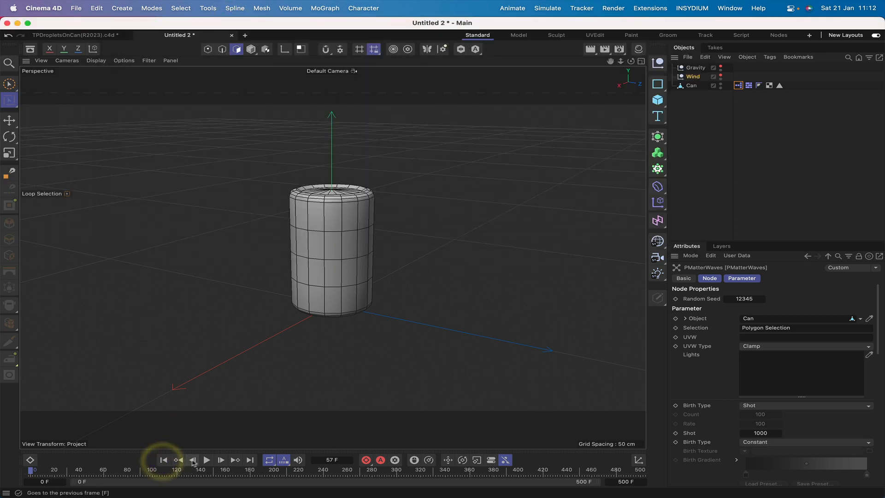
pyautogui.click(222, 460)
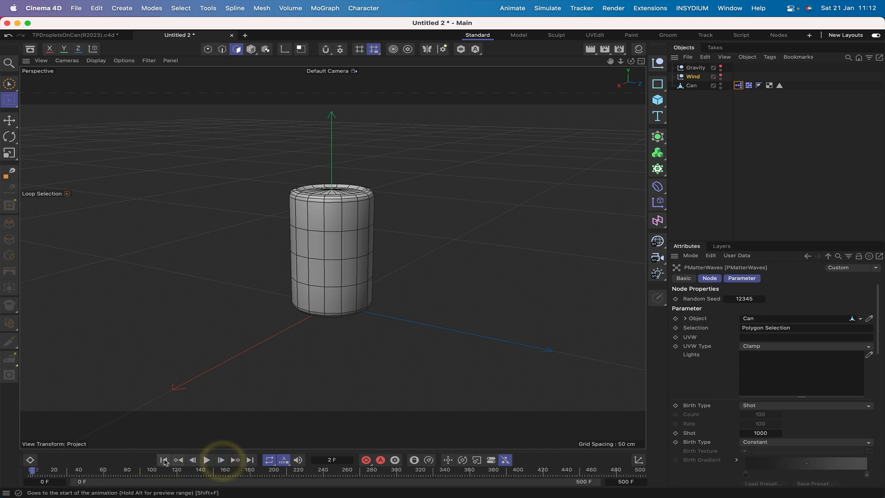
pyautogui.click(164, 460)
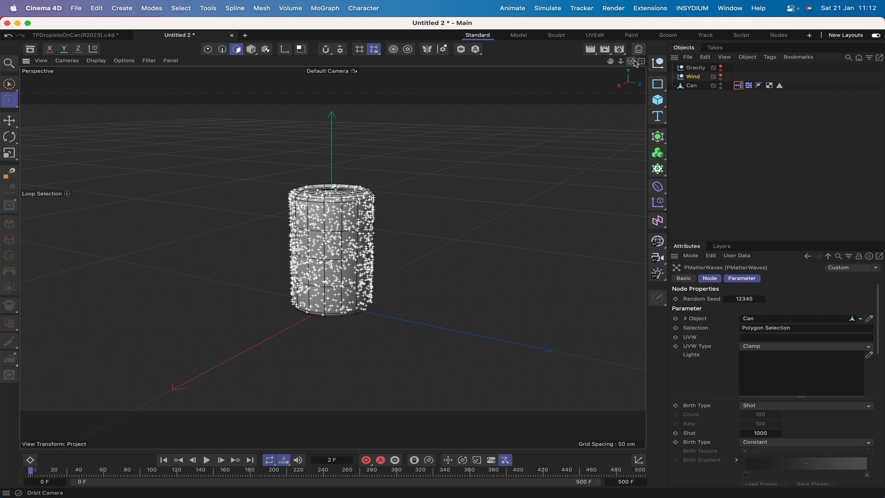
# - Inspect the particles around the can, play the animation from the start to check their motion, and rewind
pyautogui.moveTo(631, 62); pyautogui.dragTo(631, 99)
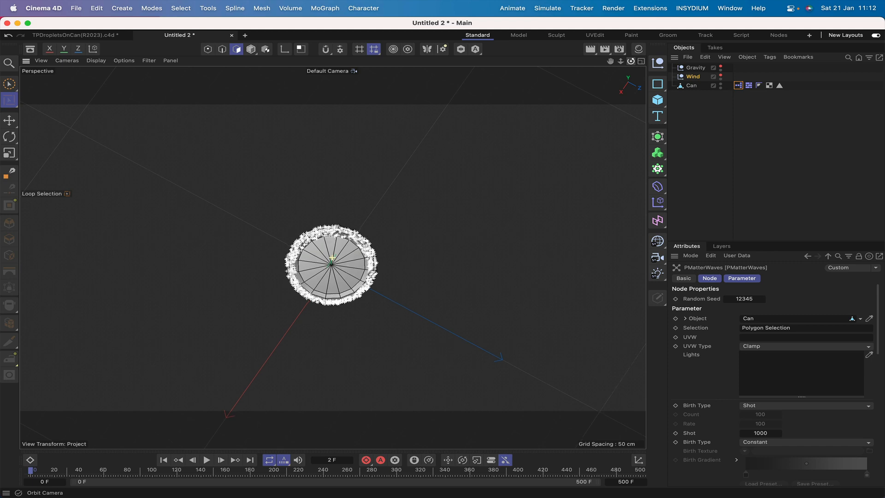
pyautogui.moveTo(631, 99); pyautogui.dragTo(631, 69)
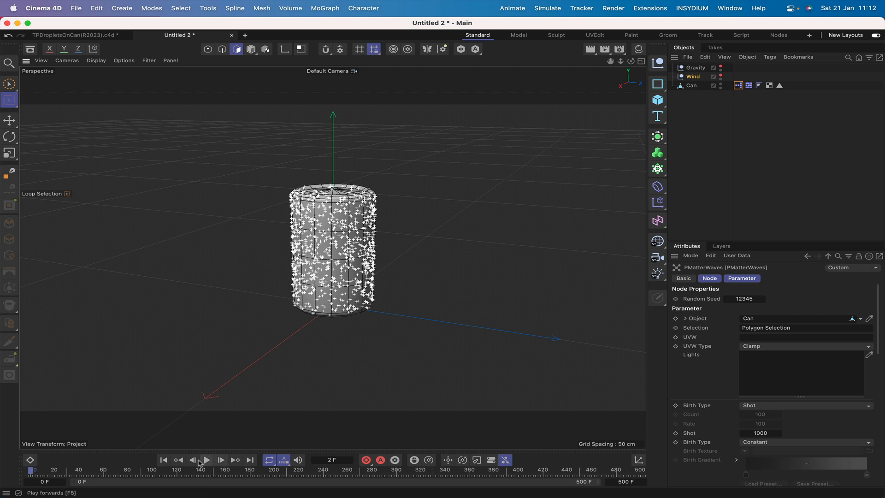
pyautogui.click(164, 460)
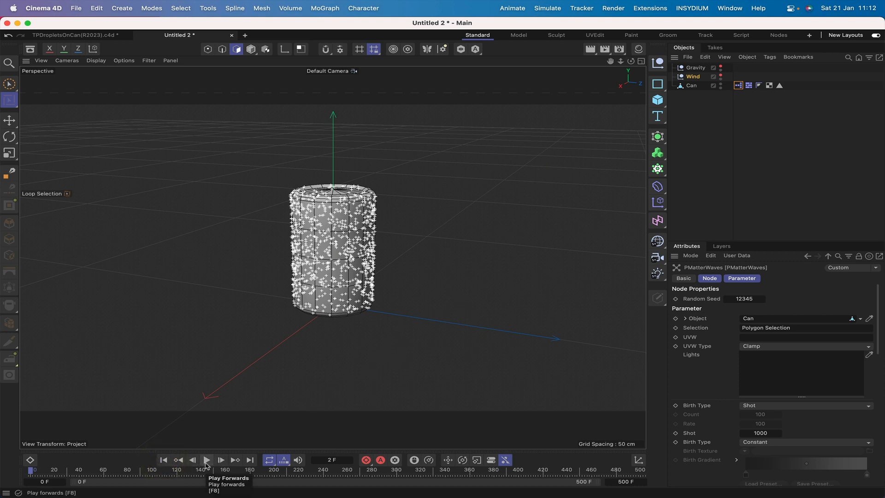
pyautogui.click(206, 463)
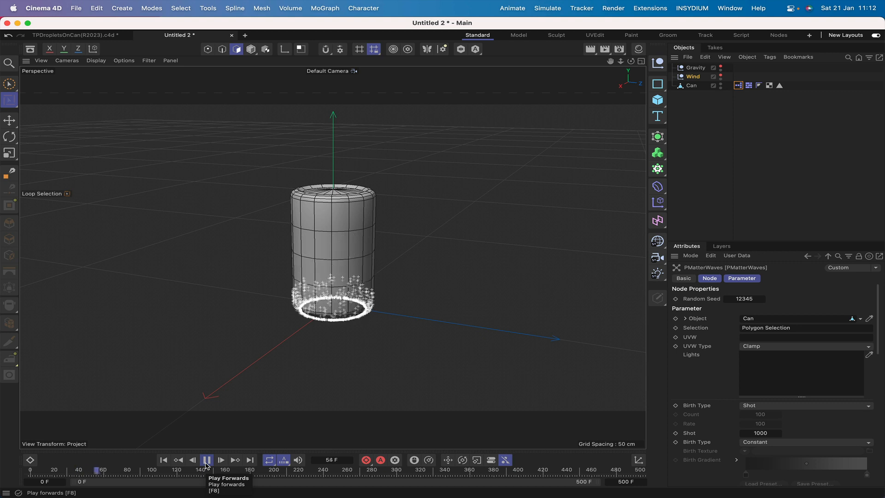
pyautogui.click(207, 460)
pyautogui.click(164, 460)
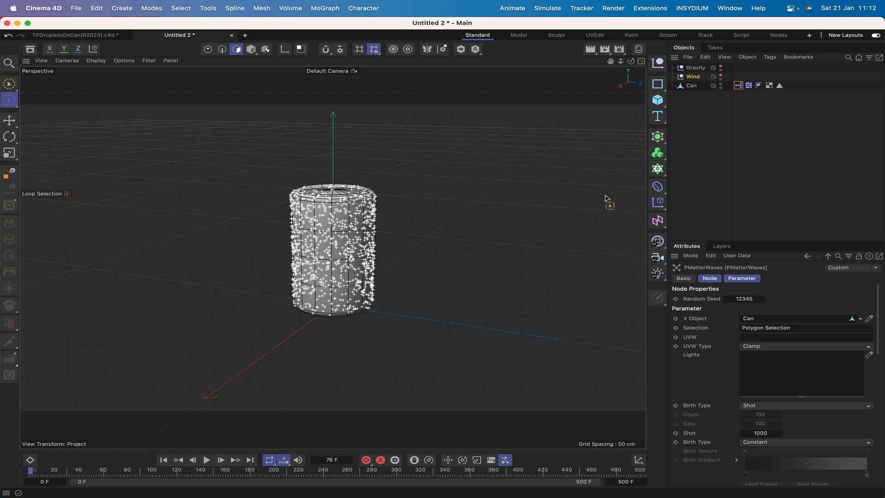
# - Reopen the can's XPresso graph, set PWind's Strength to 0, and play the simulation to check the droplets before rewinding
pyautogui.doubleClick(738, 86)
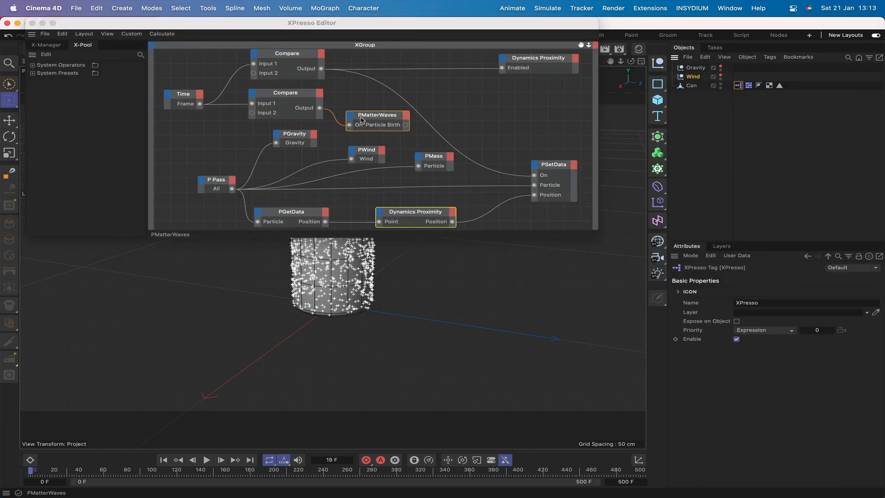
pyautogui.click(296, 138)
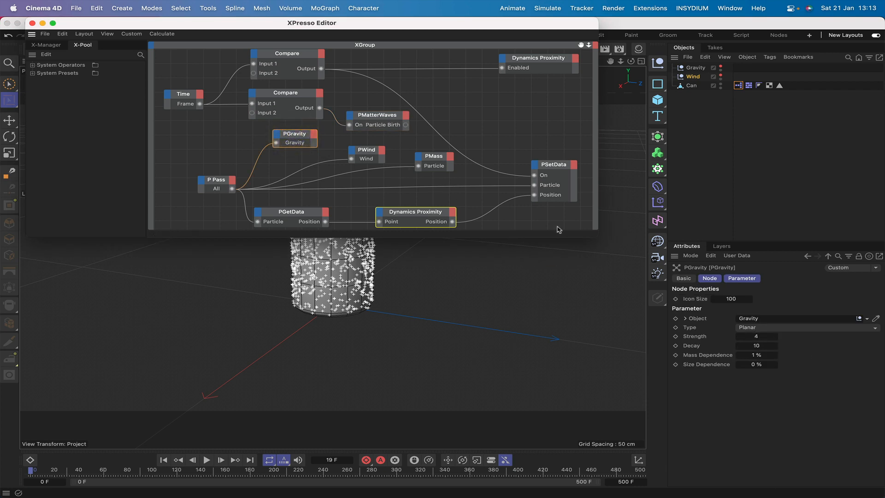
pyautogui.click(368, 152)
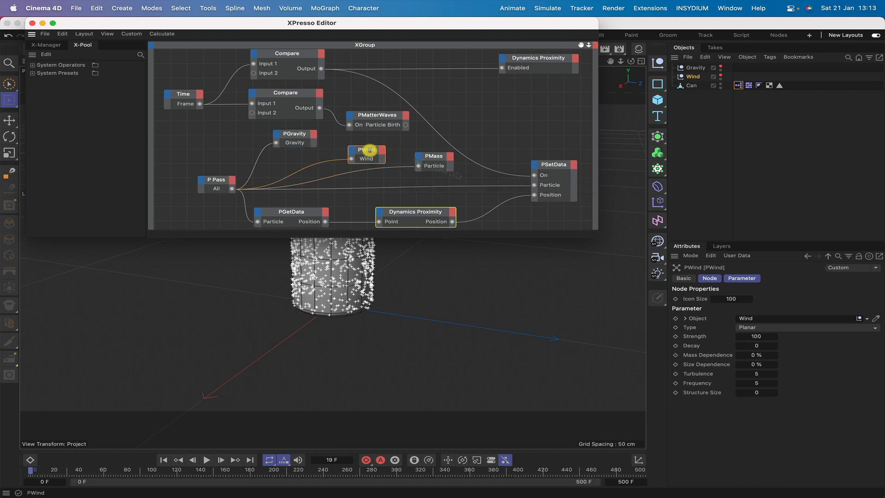
pyautogui.click(761, 337)
pyautogui.write('0')
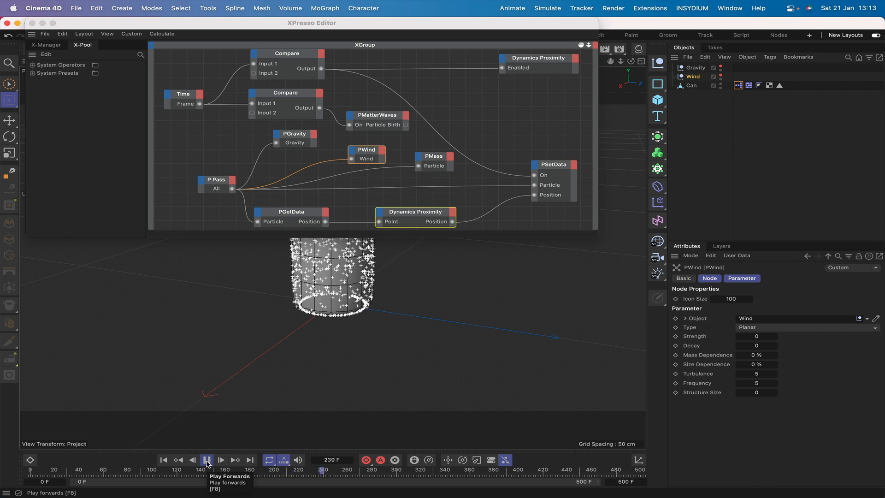
pyautogui.click(207, 464)
pyautogui.click(164, 461)
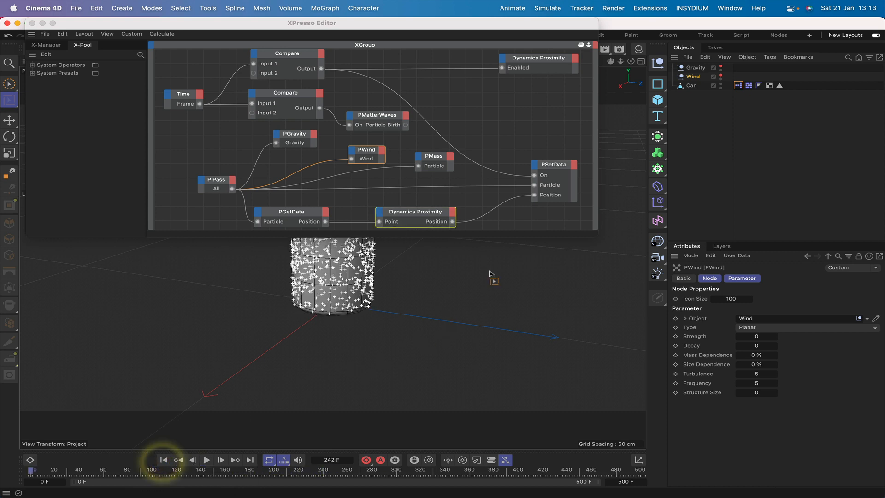
# - Set PMass's Mass to 1, uncover the can in the viewport, and play the simulation to check the droplets
pyautogui.click(432, 157)
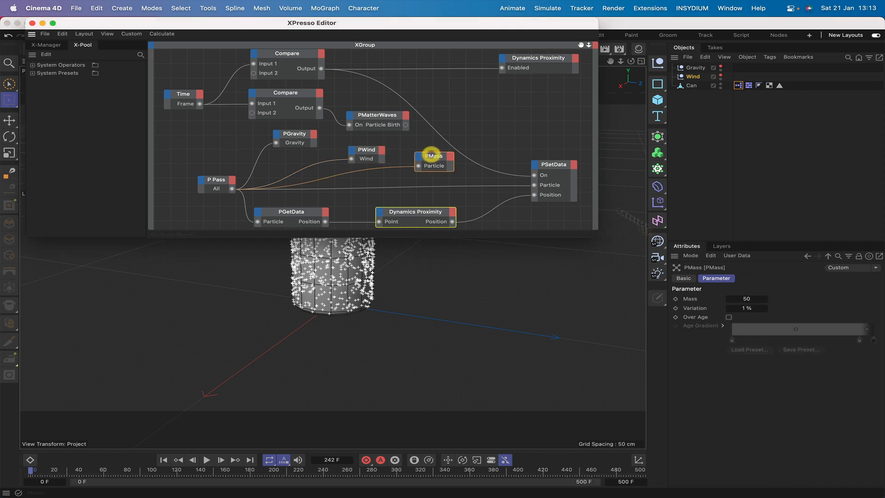
pyautogui.click(747, 299)
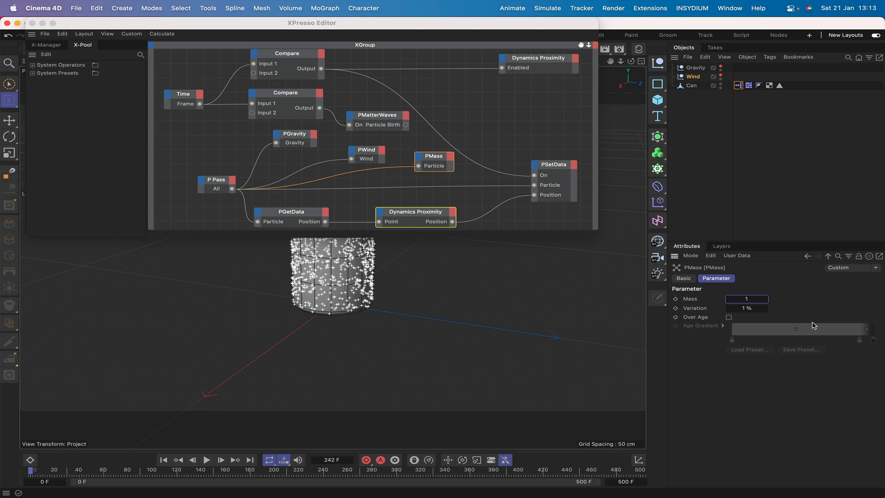
pyautogui.moveTo(416, 20); pyautogui.dragTo(91, 20)
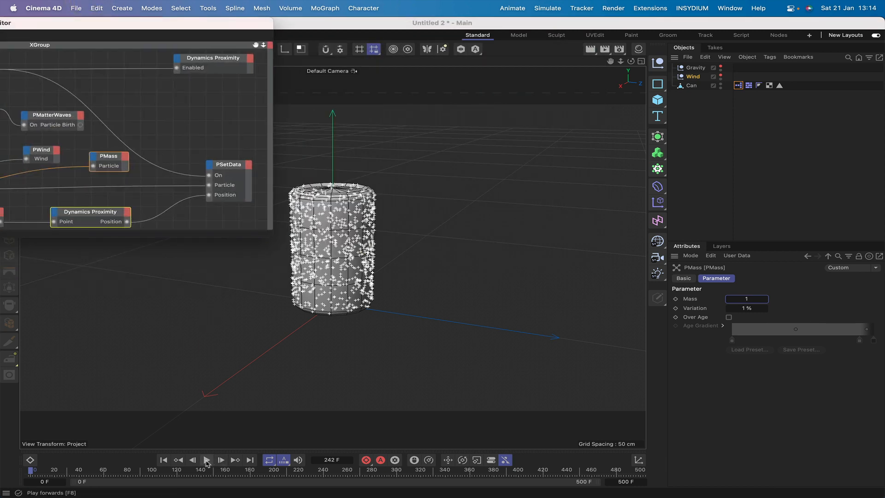
pyautogui.click(206, 460)
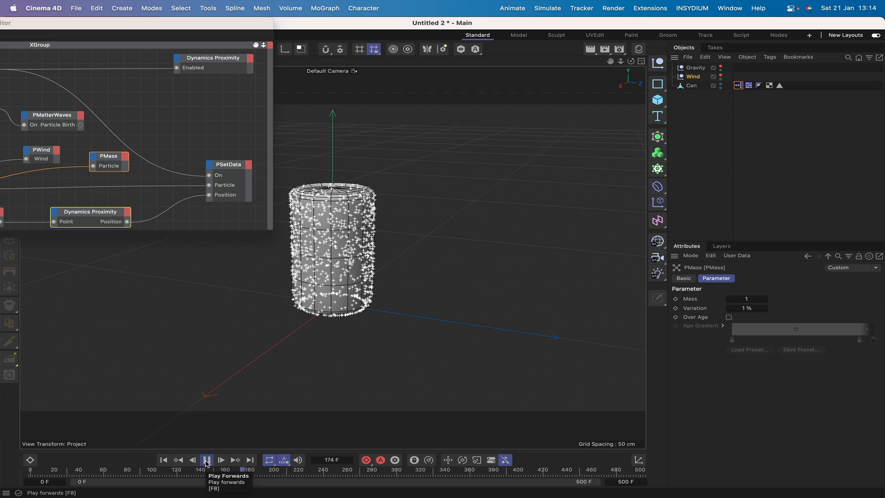
pyautogui.click(206, 460)
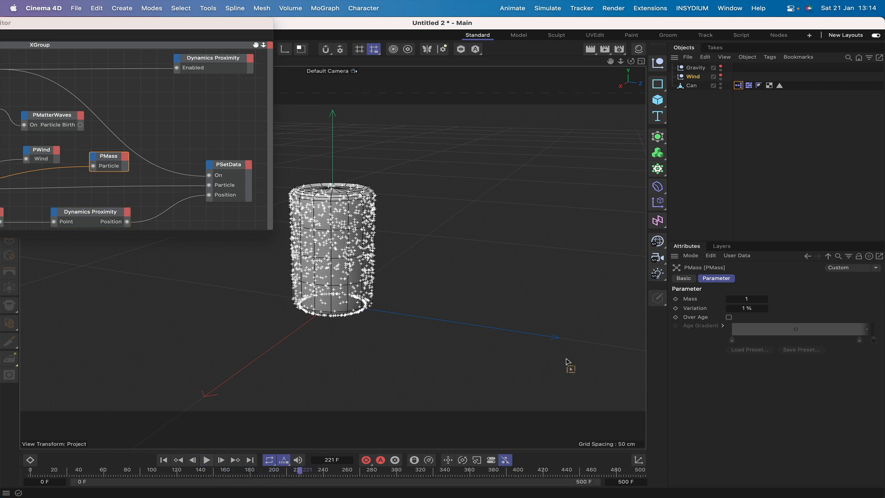
# - Set PMass's Mass to 50 and replay the simulation from the start to compare the droplet motion
pyautogui.write('50')
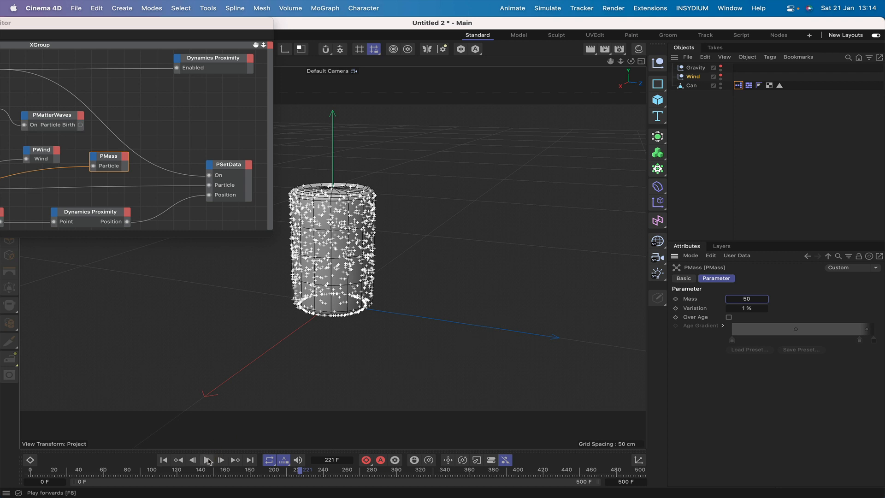
pyautogui.click(164, 460)
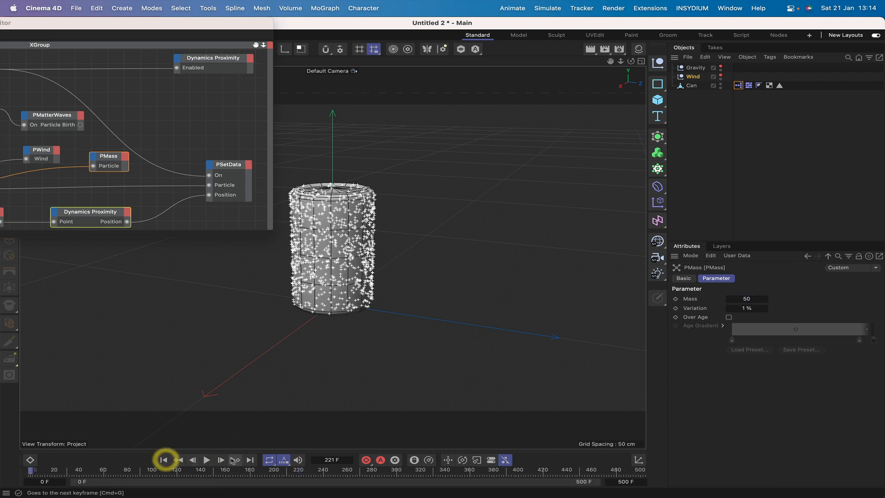
pyautogui.click(206, 460)
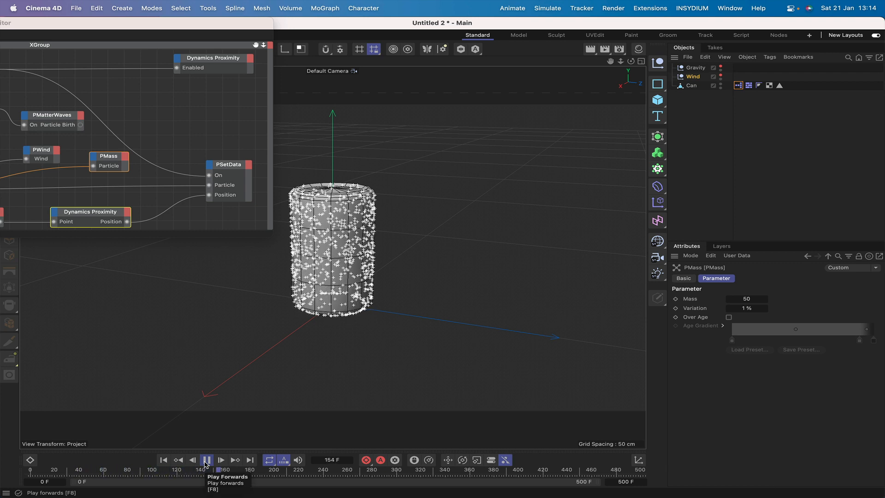
pyautogui.click(206, 460)
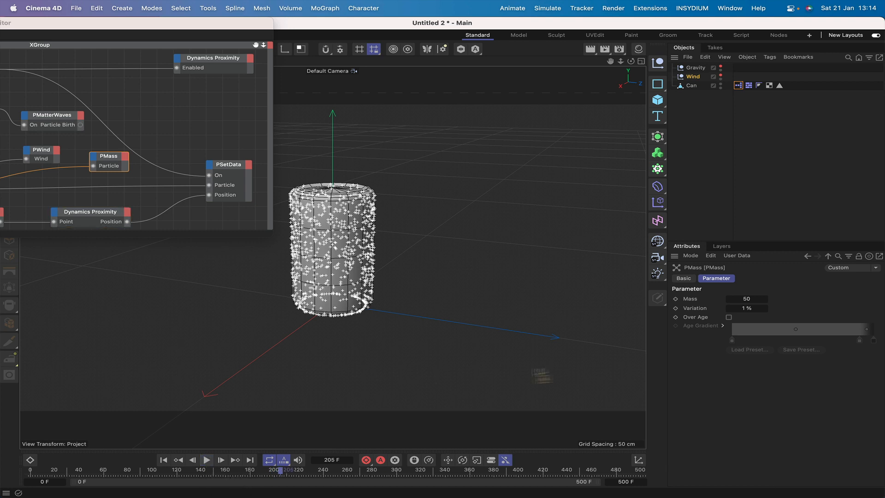
# - Set PMass's Mass to 1 and close the XPresso Editor
pyautogui.doubleClick(747, 298)
pyautogui.write('1')
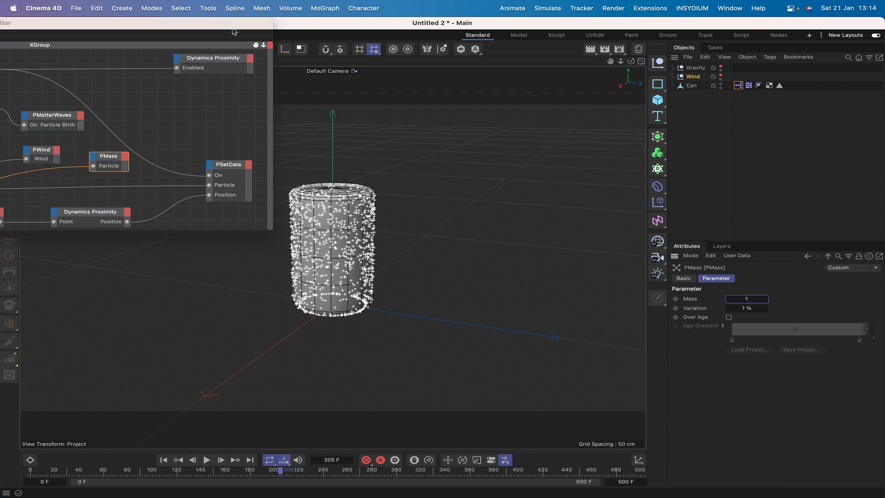
pyautogui.moveTo(234, 29); pyautogui.dragTo(536, 28)
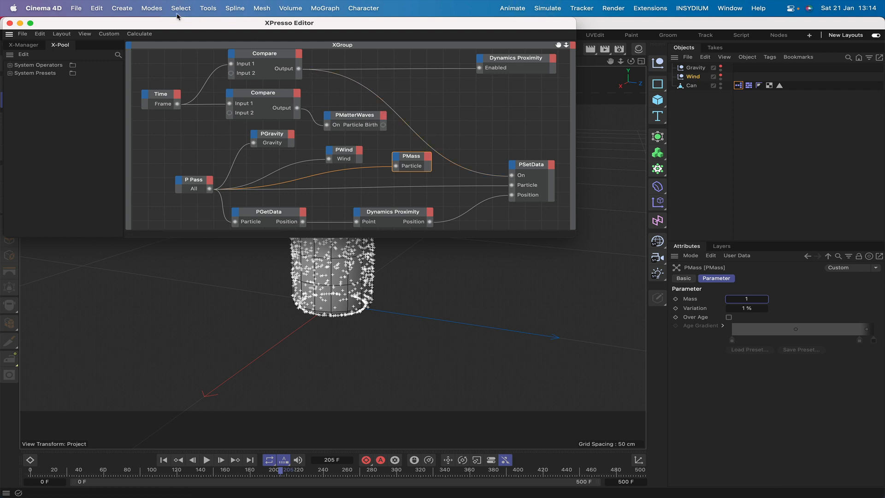
pyautogui.moveTo(171, 25); pyautogui.dragTo(297, 25)
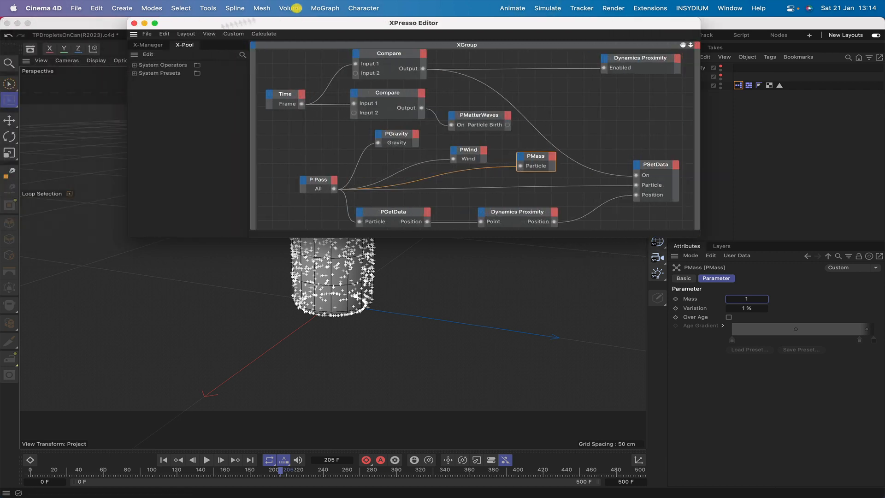
pyautogui.click(134, 23)
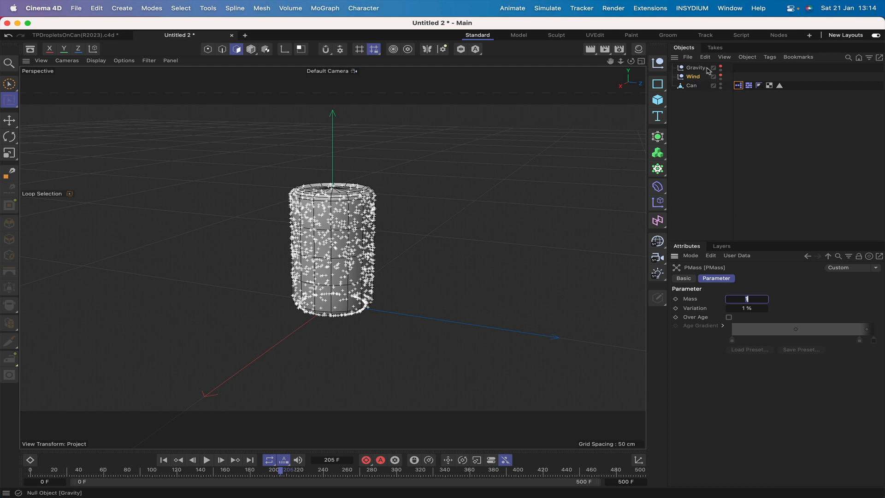
# - Make the Gravity null visible in the viewport and move it straight up into the lower part of the can
pyautogui.click(721, 68)
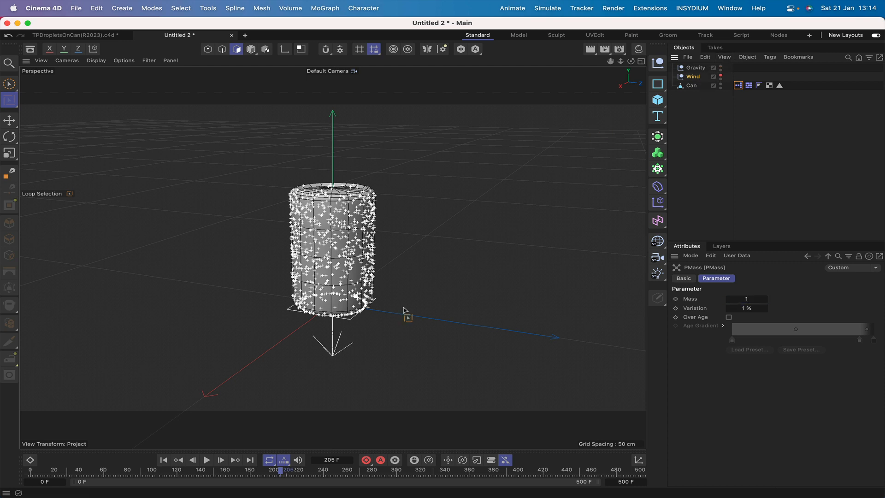
pyautogui.click(696, 67)
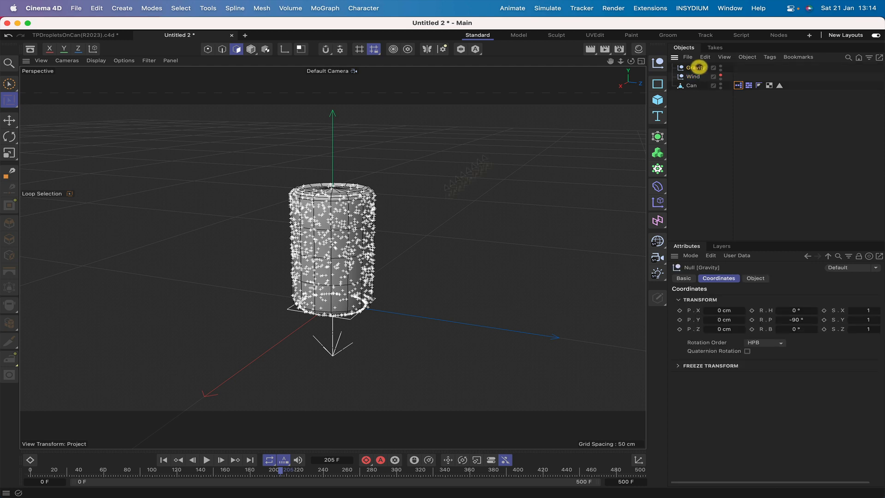
pyautogui.scroll(-1, 207, 217)
pyautogui.click(9, 120)
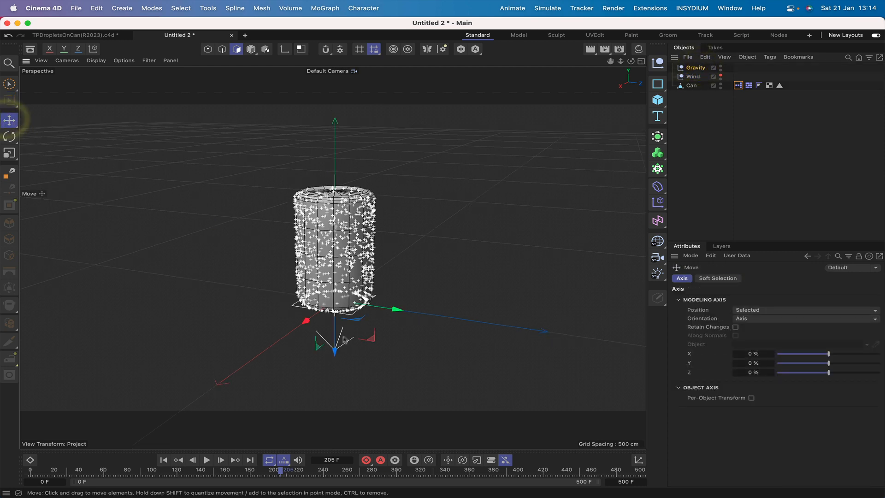
pyautogui.moveTo(336, 350); pyautogui.dragTo(336, 318)
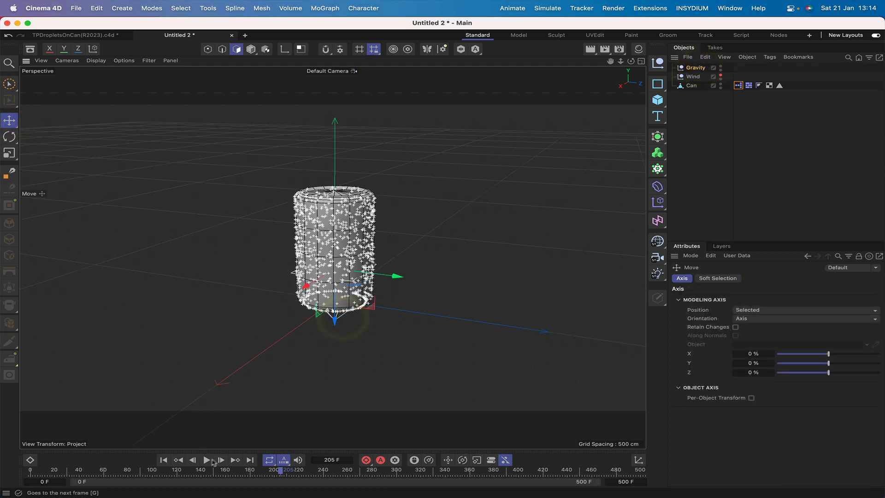
# - Play the simulation from the start to check how the raised Gravity null affects the droplets
pyautogui.click(163, 459)
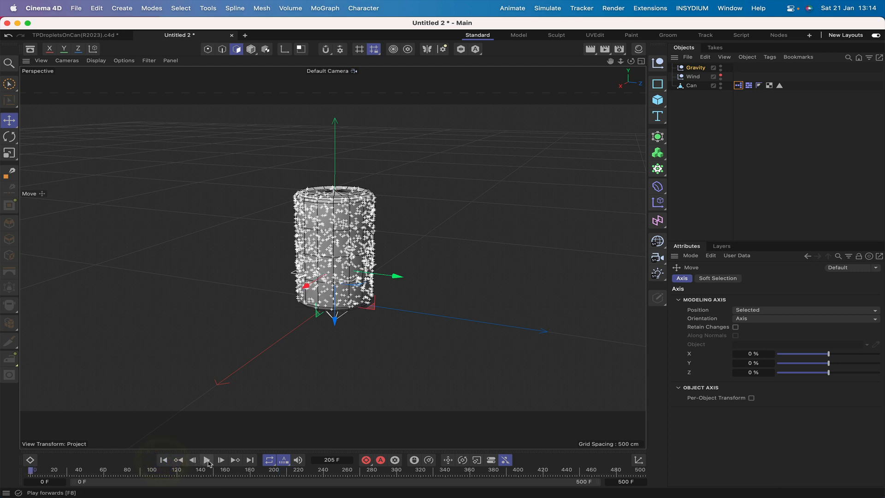
pyautogui.click(207, 461)
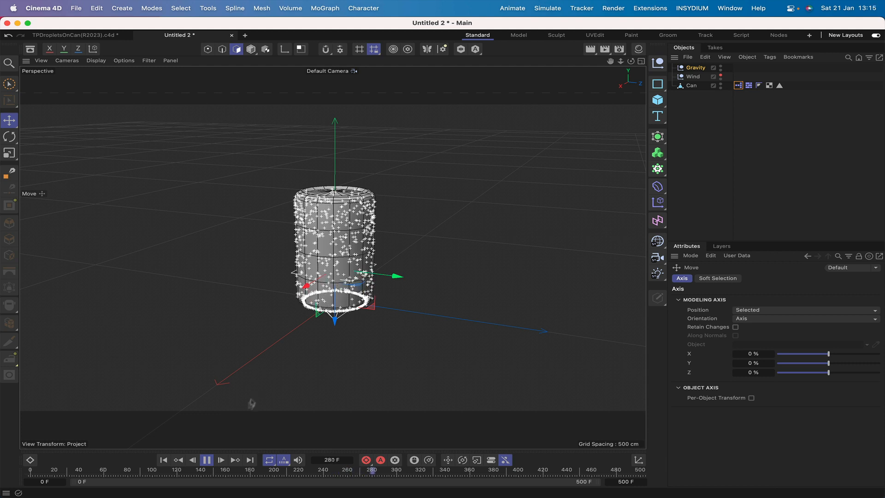
pyautogui.click(206, 460)
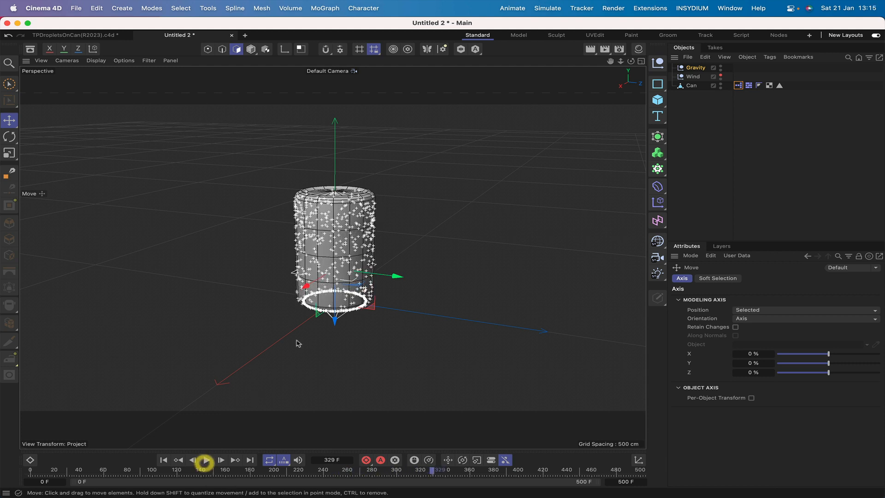
# - Lower the Gravity null to just beneath the can's base and replay the simulation from the start
pyautogui.moveTo(336, 319); pyautogui.dragTo(332, 362)
pyautogui.click(162, 460)
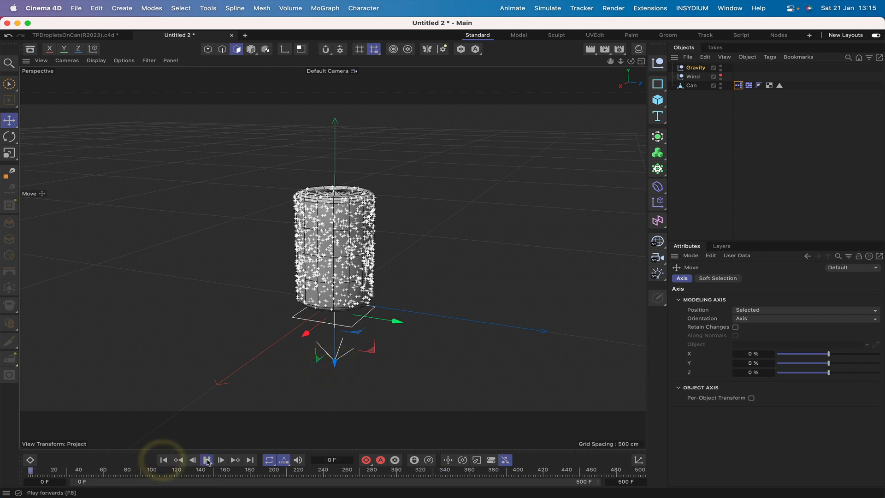
pyautogui.click(206, 460)
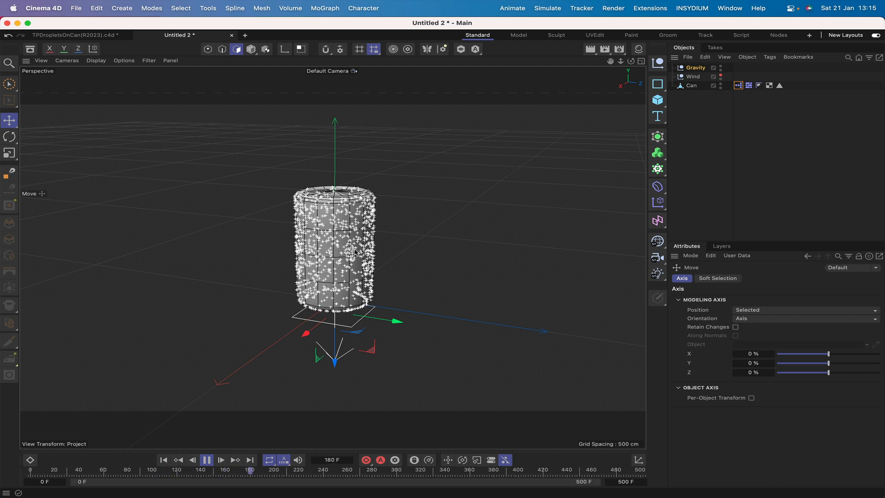
pyautogui.click(207, 460)
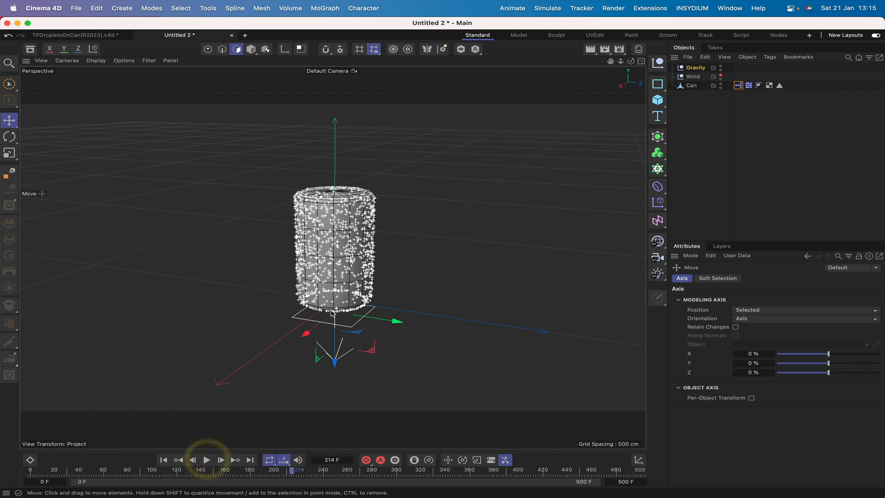
# - Raise the Gravity null vertically so it sits slightly inside the can's base, and rewind the animation
pyautogui.moveTo(335, 364); pyautogui.dragTo(340, 332)
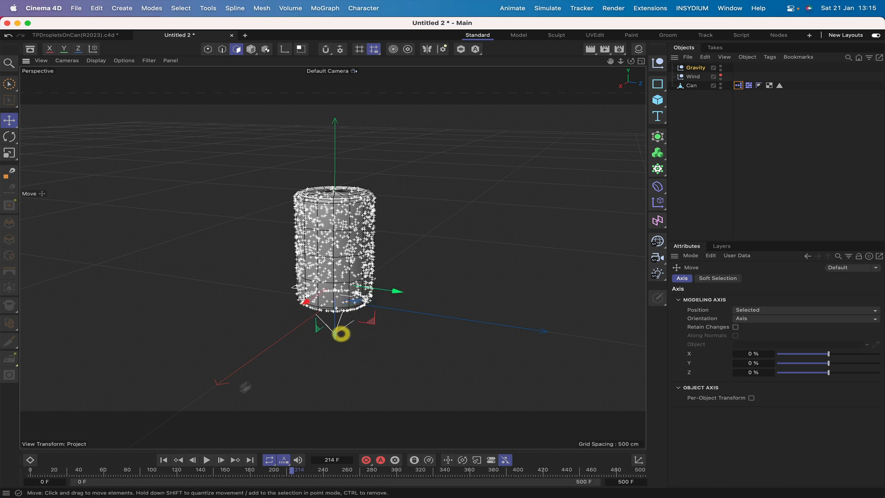
pyautogui.click(163, 460)
pyautogui.moveTo(337, 334); pyautogui.dragTo(338, 330)
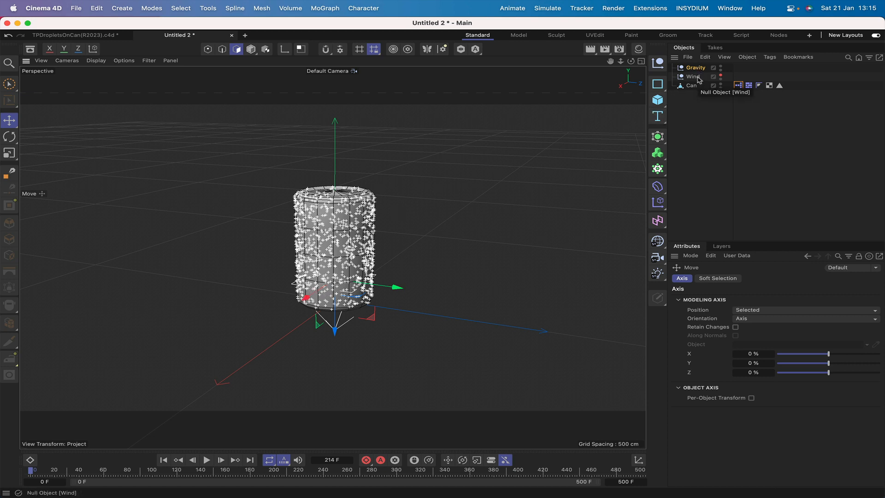
# - Add a Volume Builder with nothing else selected and set its voxel size to 1 cm
pyautogui.click(702, 113)
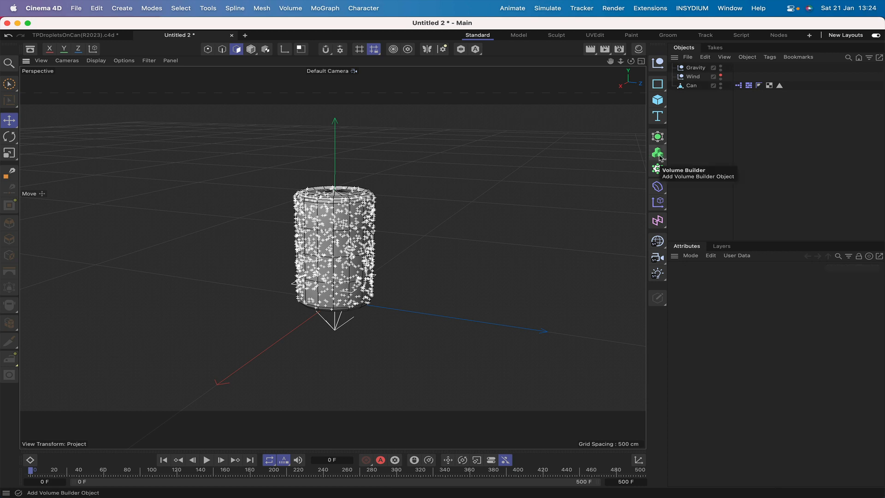
pyautogui.click(659, 153)
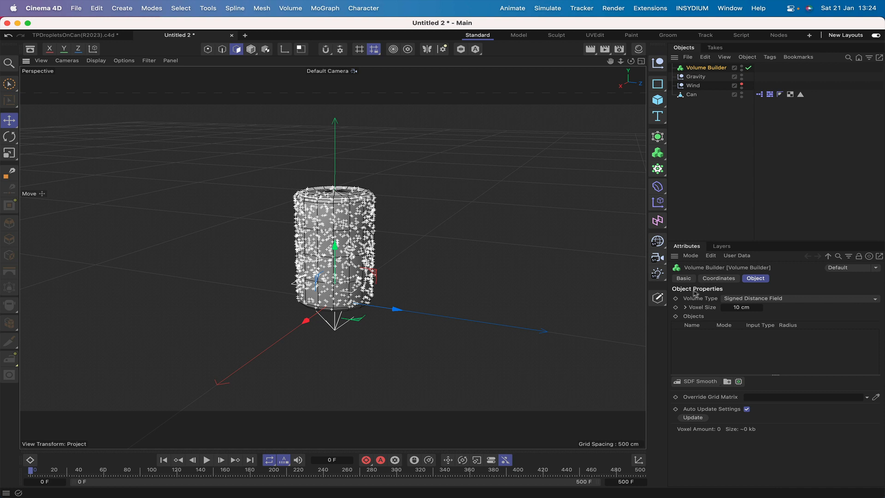
pyautogui.click(740, 307)
pyautogui.write('1')
# - Link the All particle group from the Thinking Particles settings into the Volume Builder's object list
pyautogui.click(549, 8)
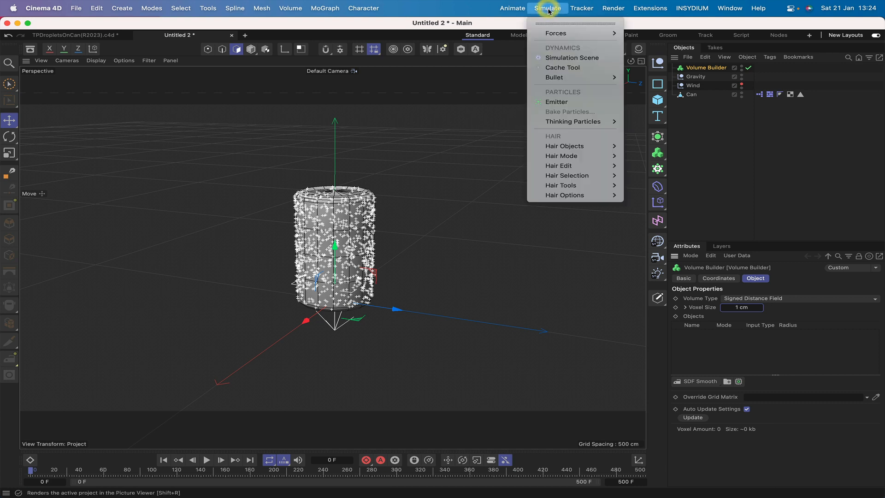
pyautogui.moveTo(561, 124)
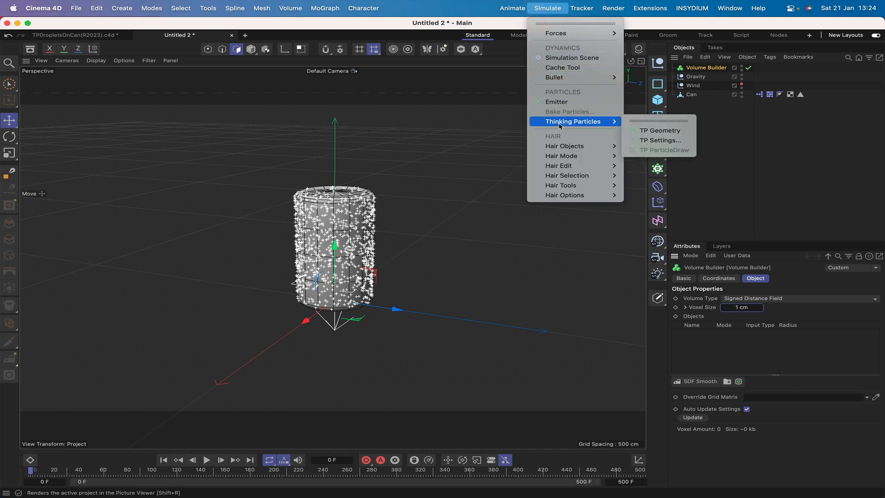
pyautogui.click(645, 140)
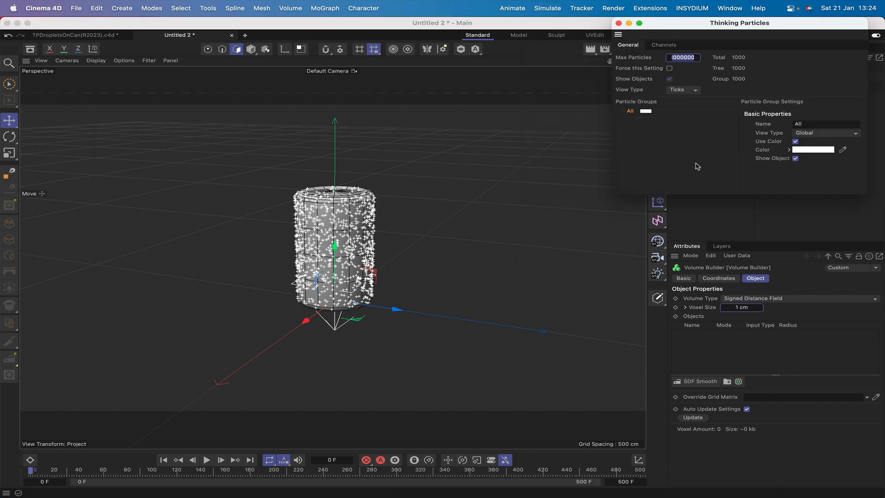
pyautogui.moveTo(630, 115); pyautogui.dragTo(714, 338)
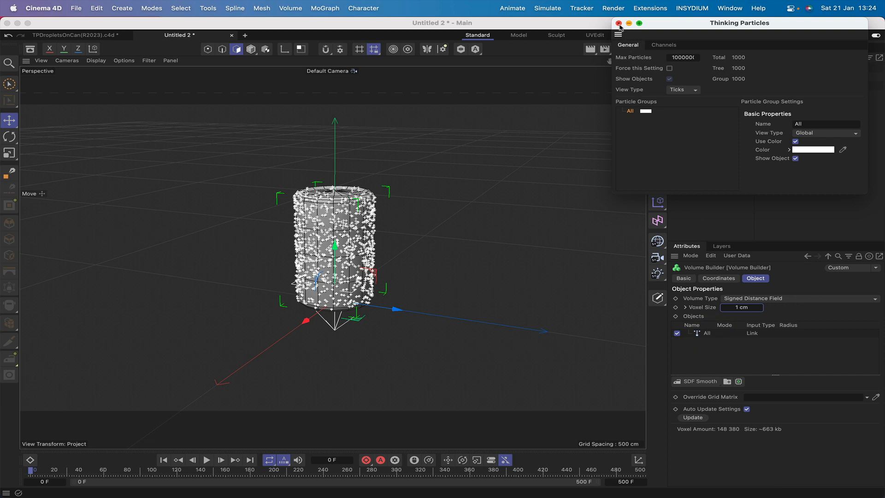
pyautogui.click(619, 24)
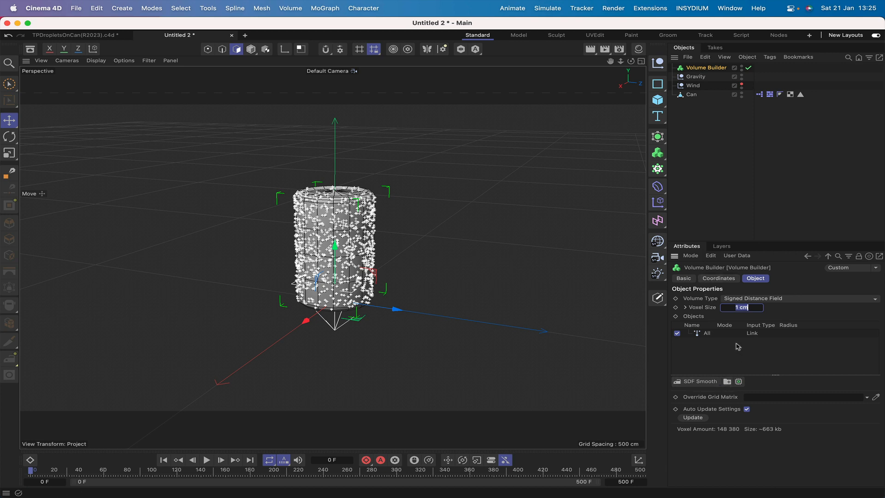
# - Set the All group's particle radius to 2 cm and velocity scale to 0.3 in the Volume Builder, and update the volume
pyautogui.click(705, 334)
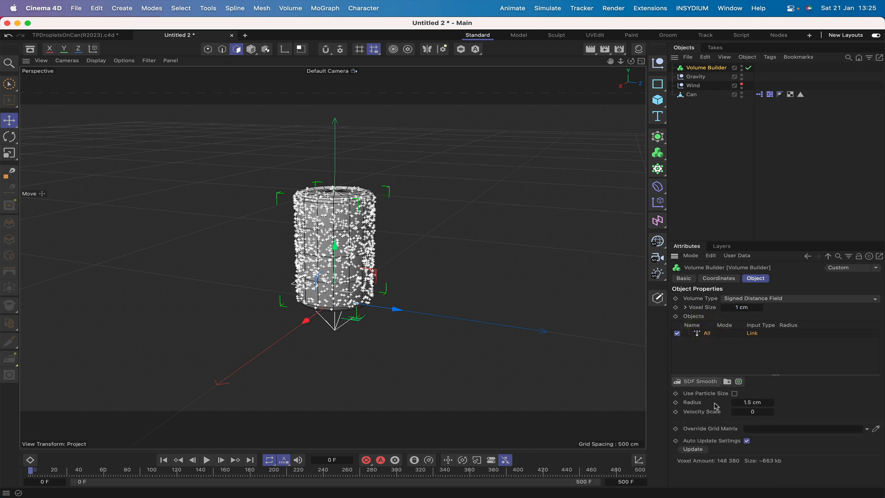
pyautogui.doubleClick(746, 403)
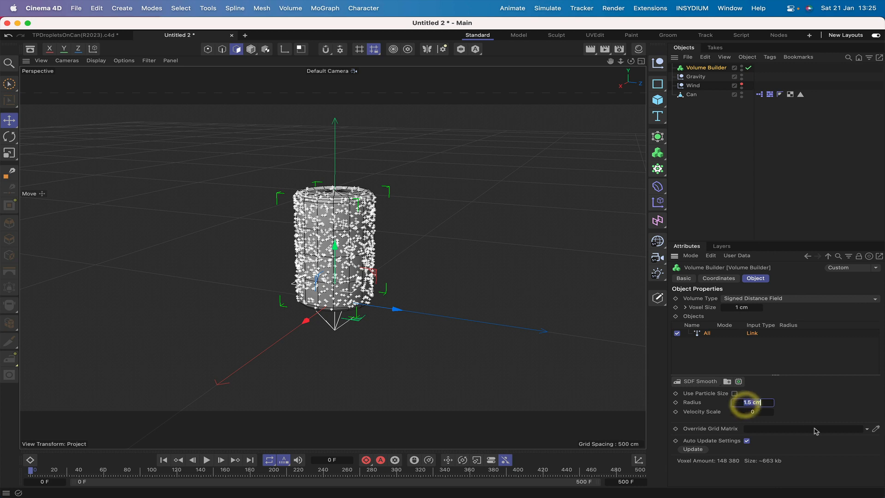
pyautogui.write('2')
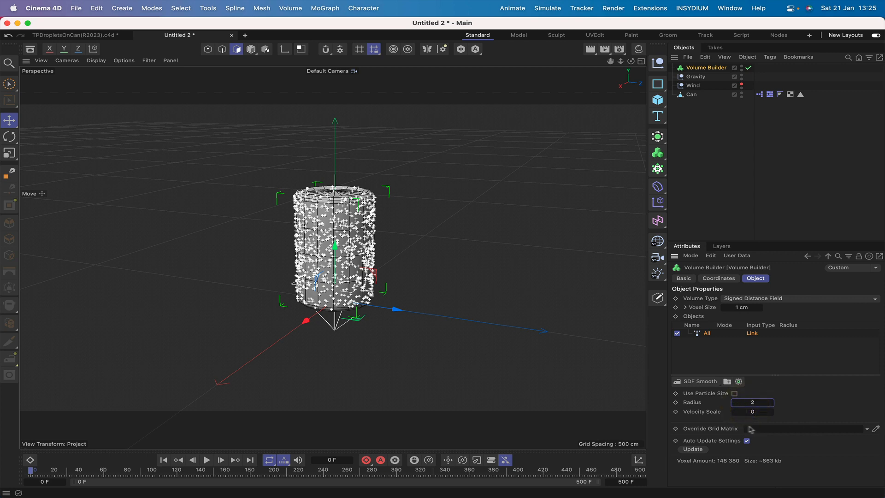
pyautogui.click(757, 412)
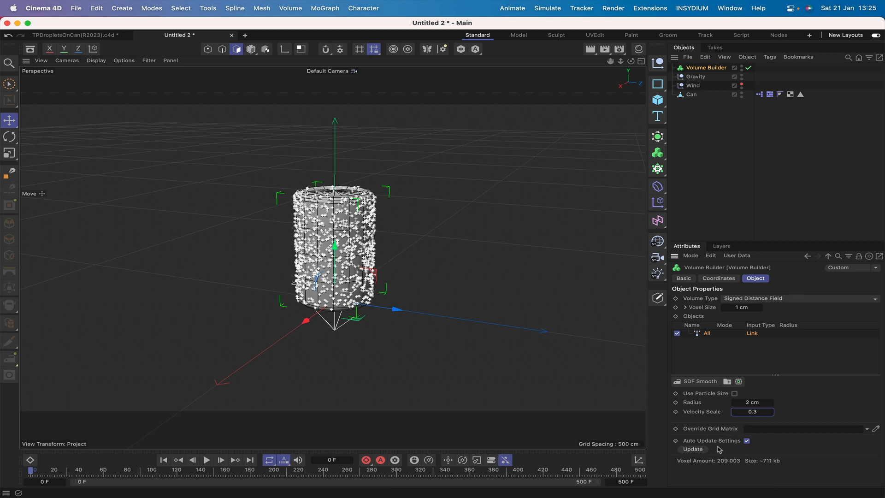
pyautogui.click(700, 450)
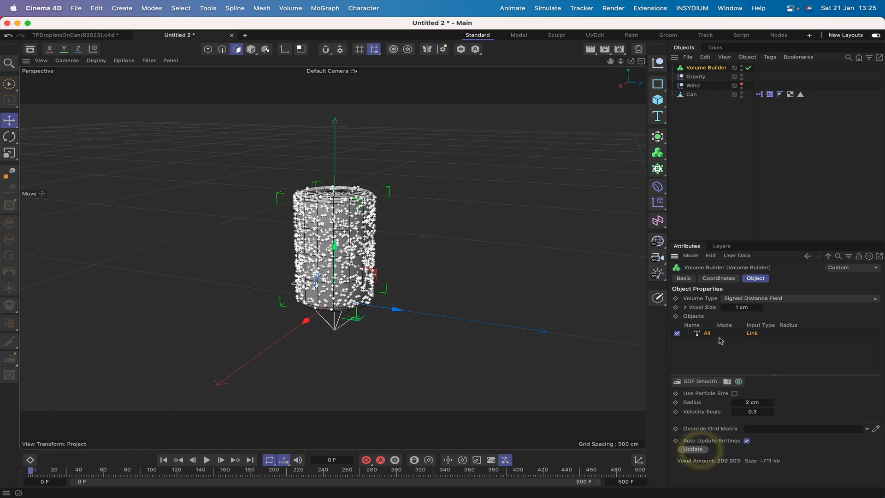
pyautogui.click(694, 450)
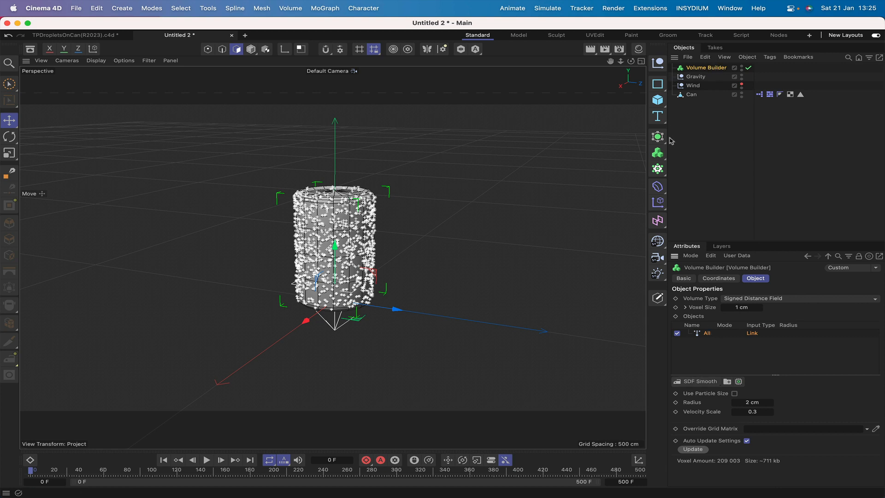
# - Add a Volume Mesher, nest the Volume Builder inside it and enable Create Curvature Map on the mesher
pyautogui.click(659, 156)
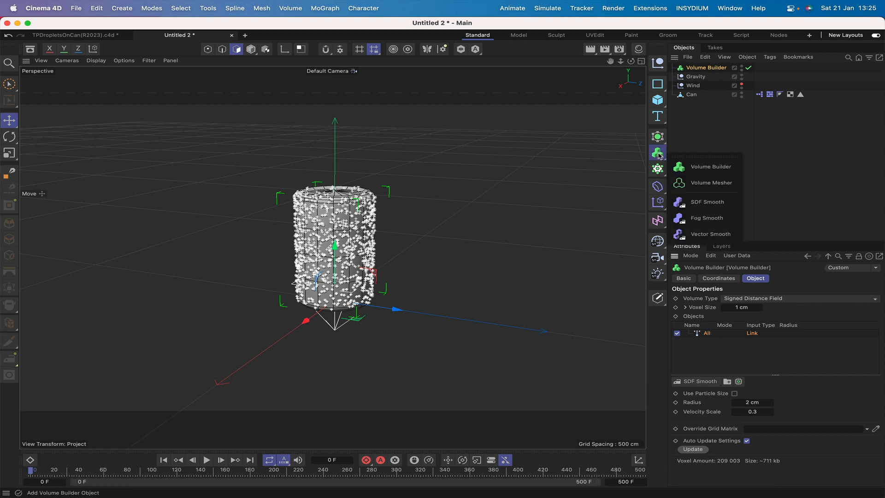
pyautogui.click(712, 180)
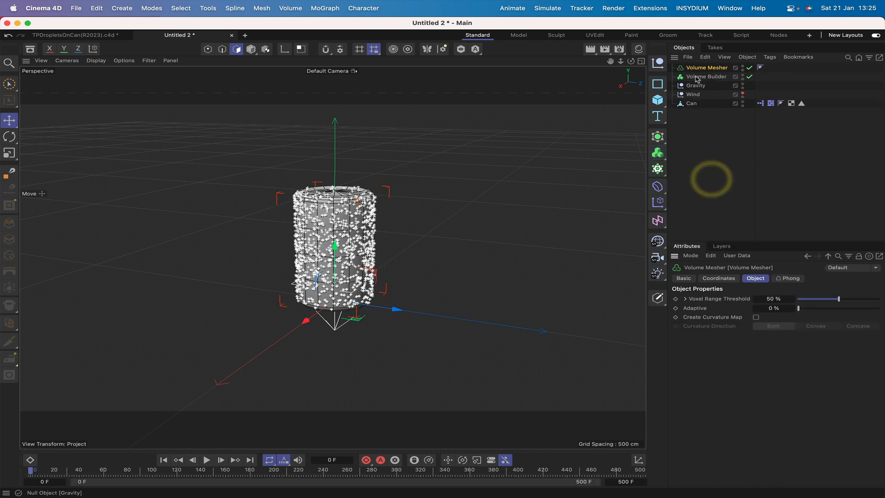
pyautogui.moveTo(706, 77); pyautogui.dragTo(700, 70)
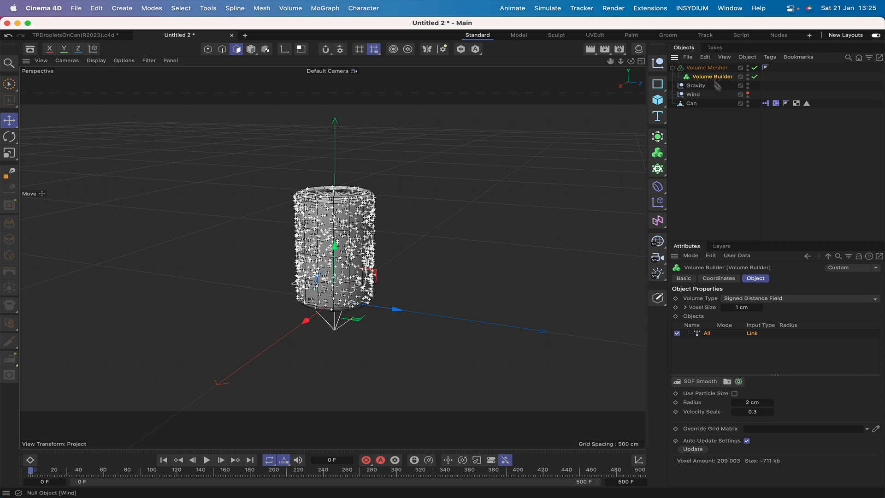
pyautogui.click(709, 68)
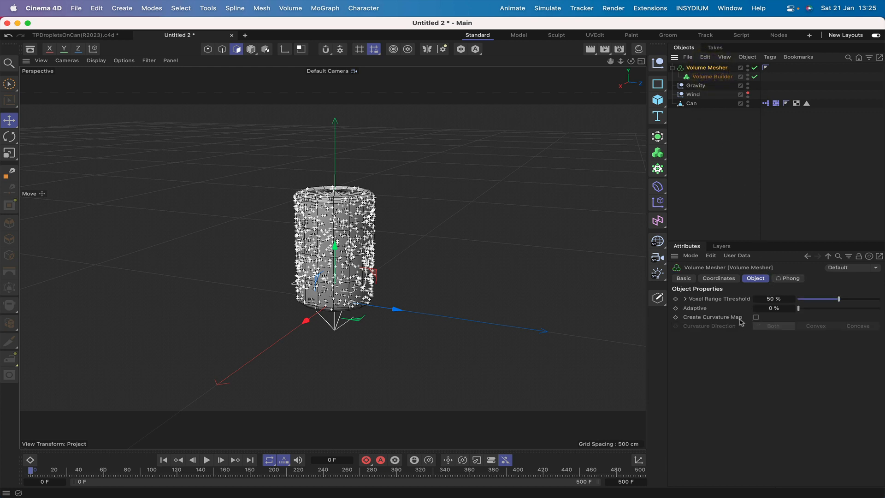
pyautogui.click(756, 317)
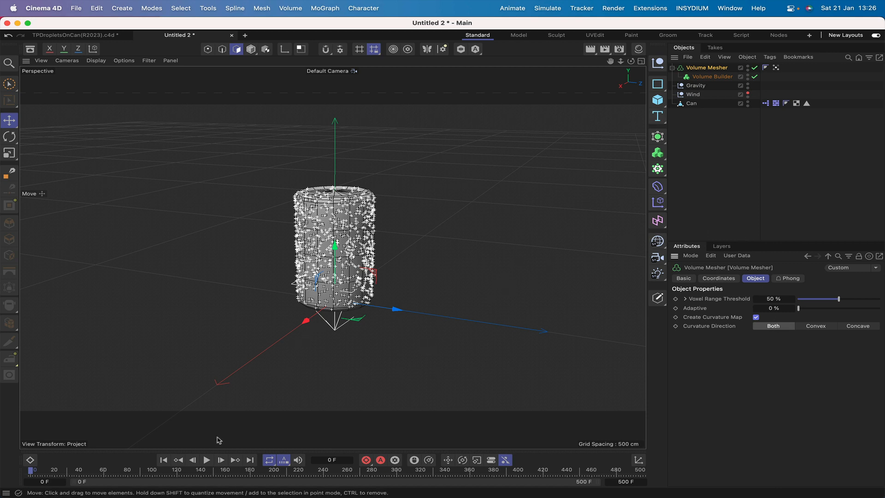
# - Play the simulation from the start in short runs and inspect the meshed droplets on the can up close
pyautogui.click(163, 461)
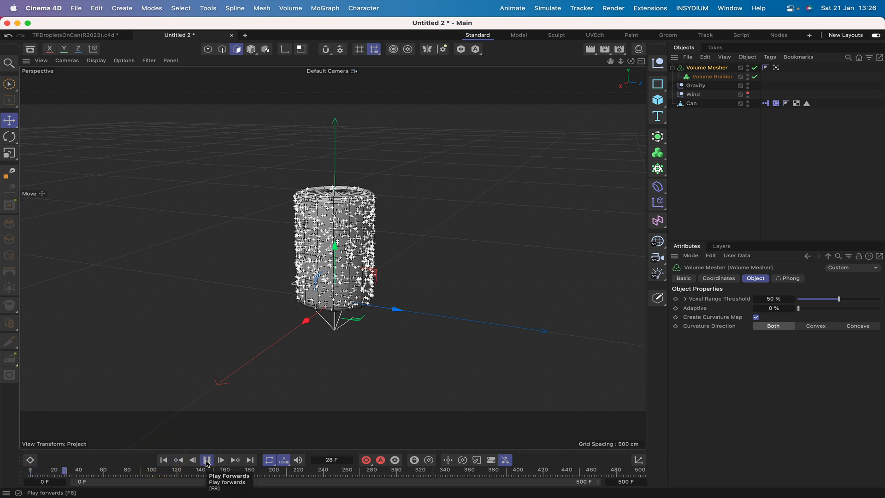
pyautogui.click(207, 463)
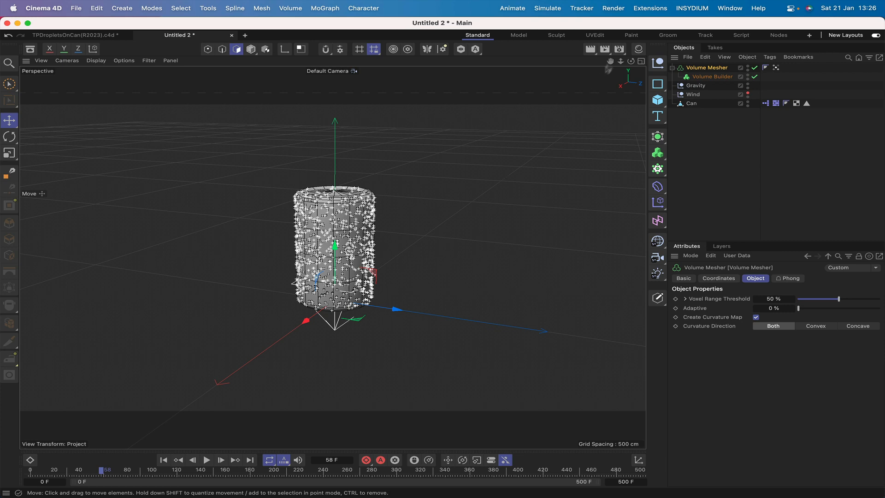
pyautogui.keyDown('alt'); pyautogui.moveTo(369, 139); pyautogui.dragTo(452, 131, button='right'); pyautogui.keyUp('alt')
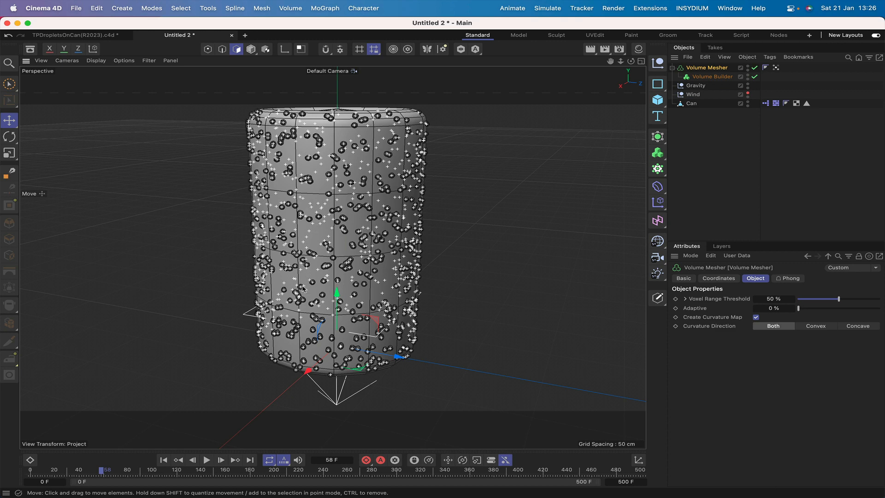
pyautogui.click(206, 461)
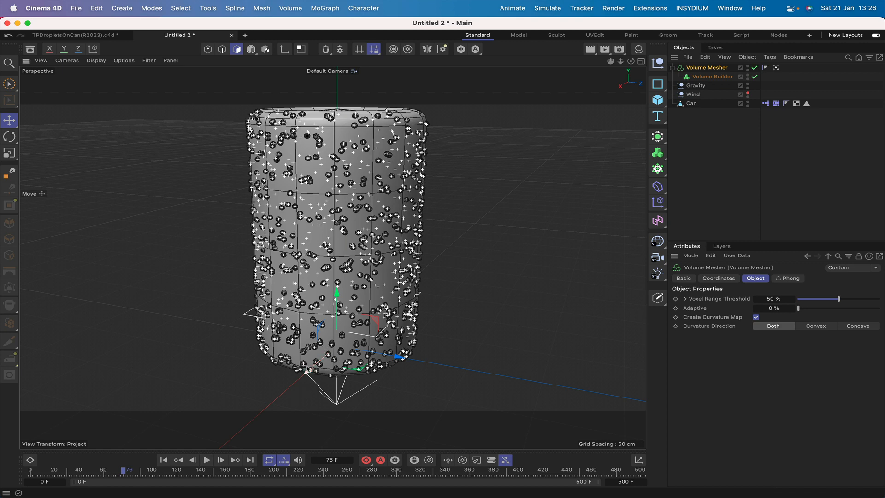
pyautogui.click(207, 460)
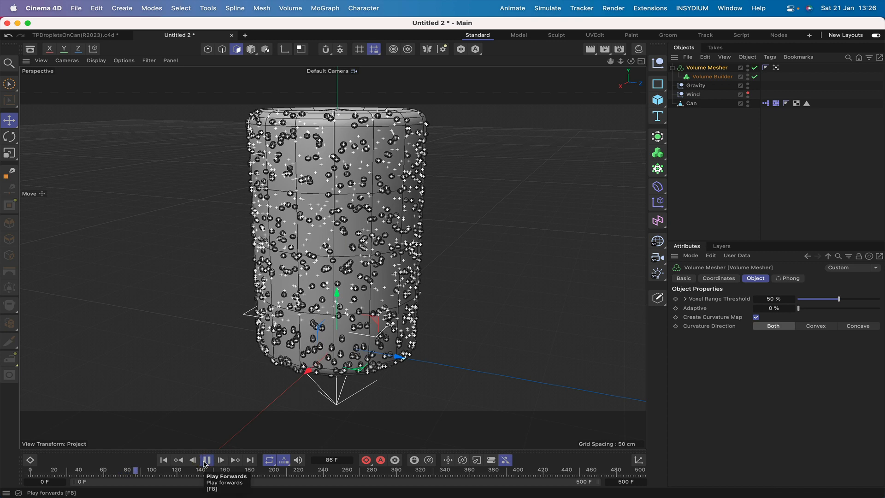
pyautogui.click(206, 460)
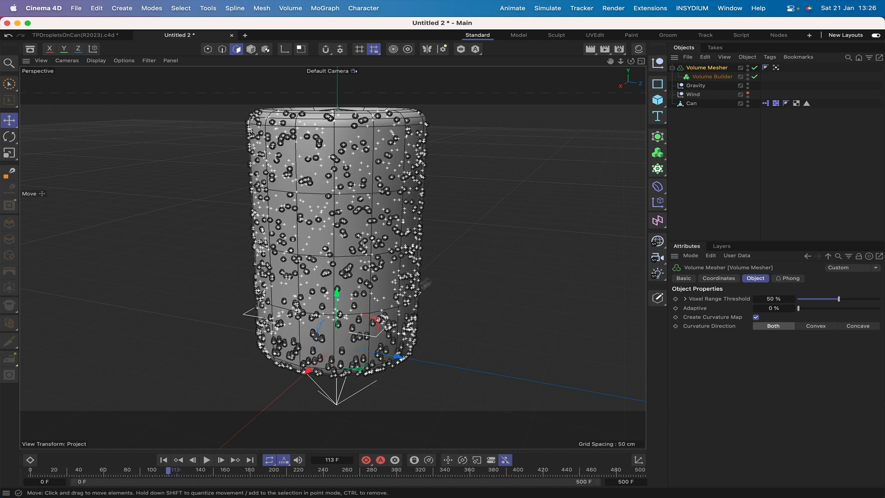
# - Select the Volume Builder, replay the simulation from the start to about frame 310 to check the droplet stretching, and rewind
pyautogui.click(714, 76)
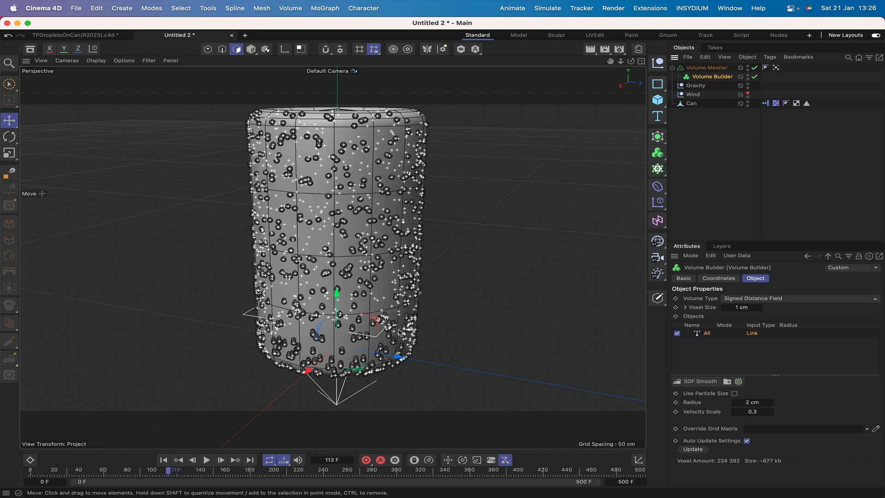
pyautogui.click(164, 460)
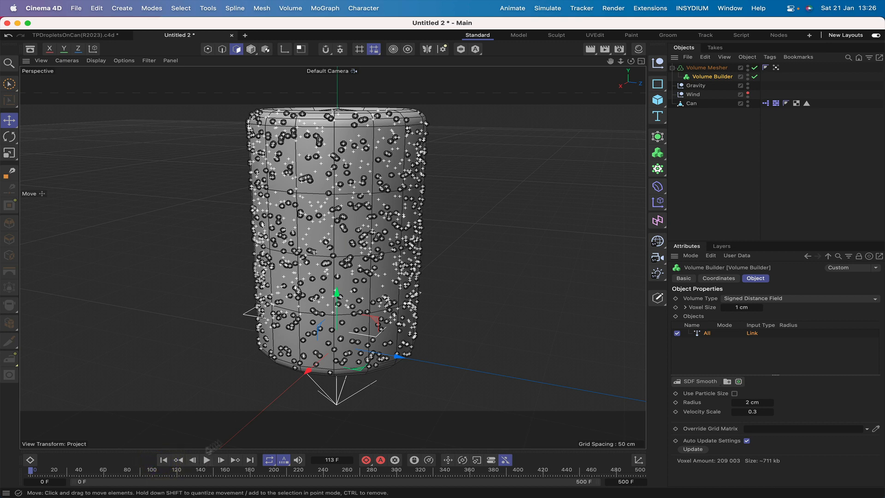
pyautogui.click(208, 460)
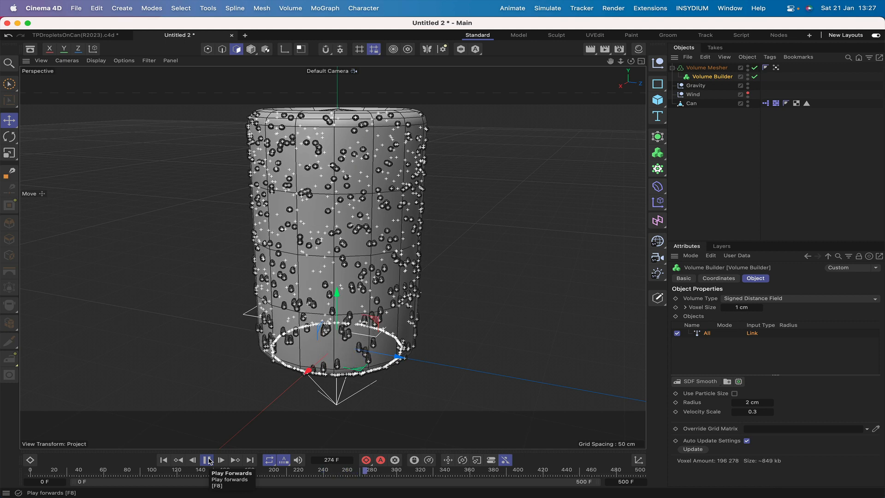
pyautogui.click(207, 459)
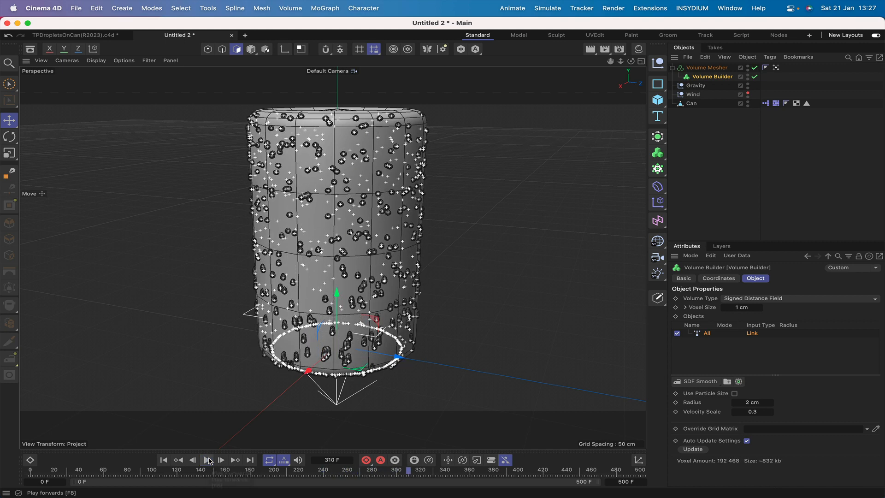
pyautogui.click(164, 460)
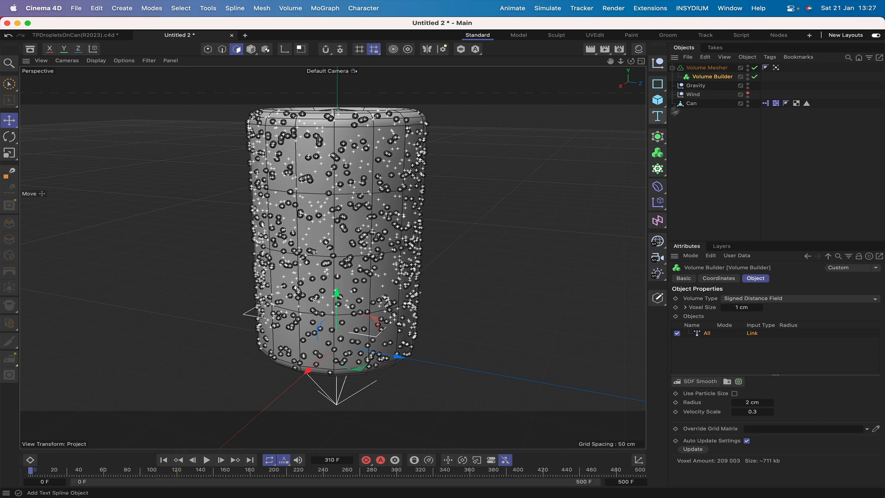
# - Set the PMatterWaves node's Shot to 2000 in the can's XPresso setup, and advance one frame and rewind to refresh the particles
pyautogui.doubleClick(766, 104)
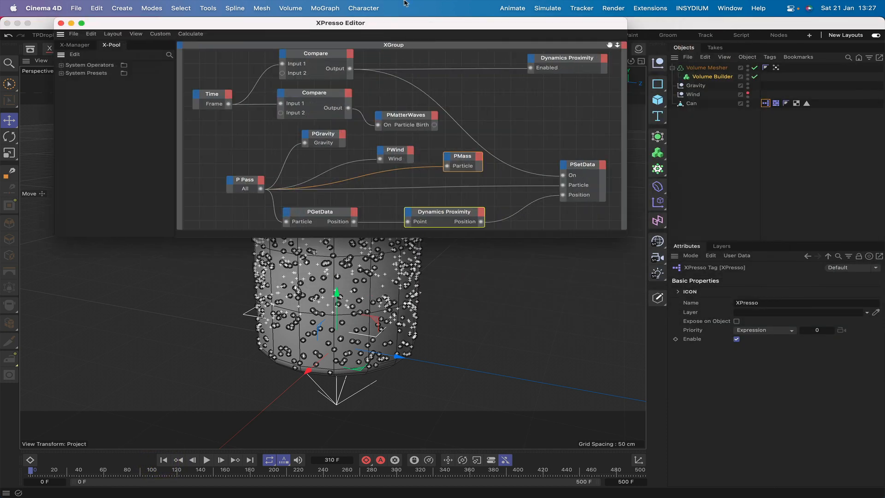
pyautogui.click(398, 123)
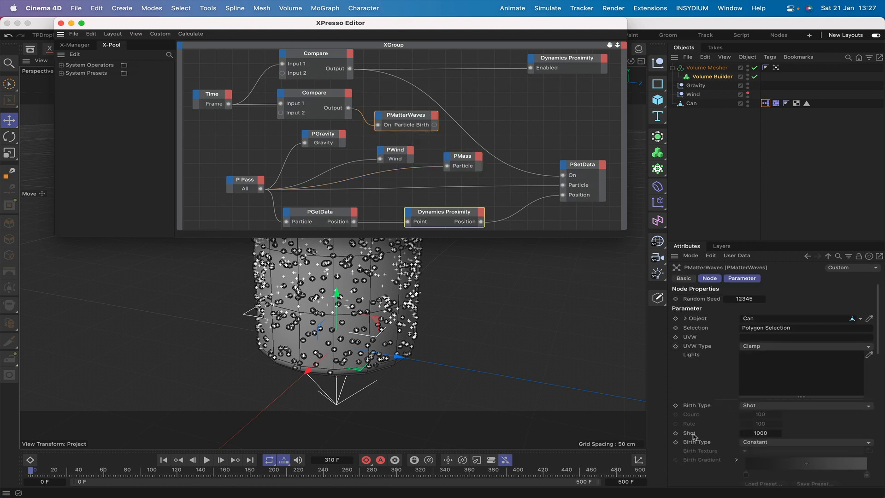
pyautogui.click(755, 433)
pyautogui.write('2')
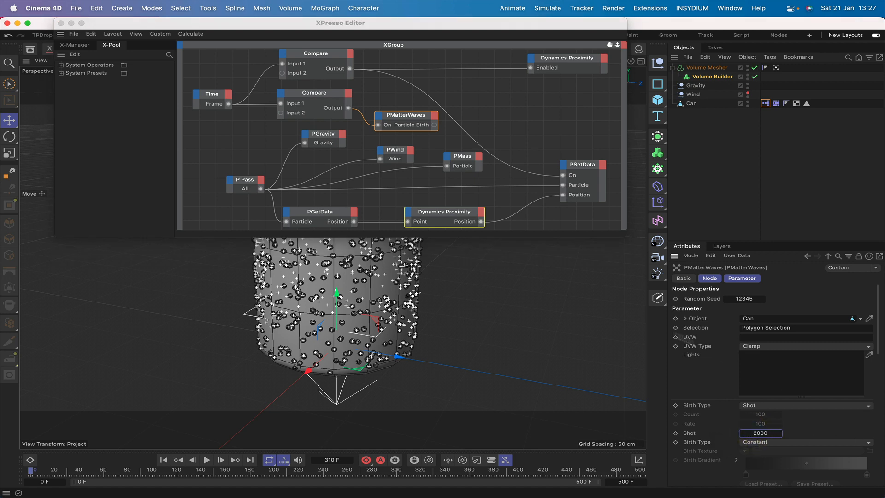
pyautogui.click(61, 23)
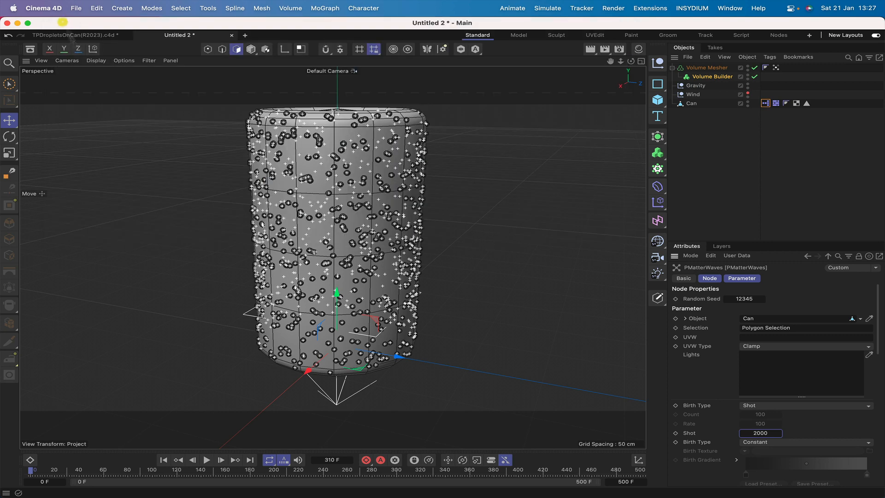
pyautogui.click(222, 460)
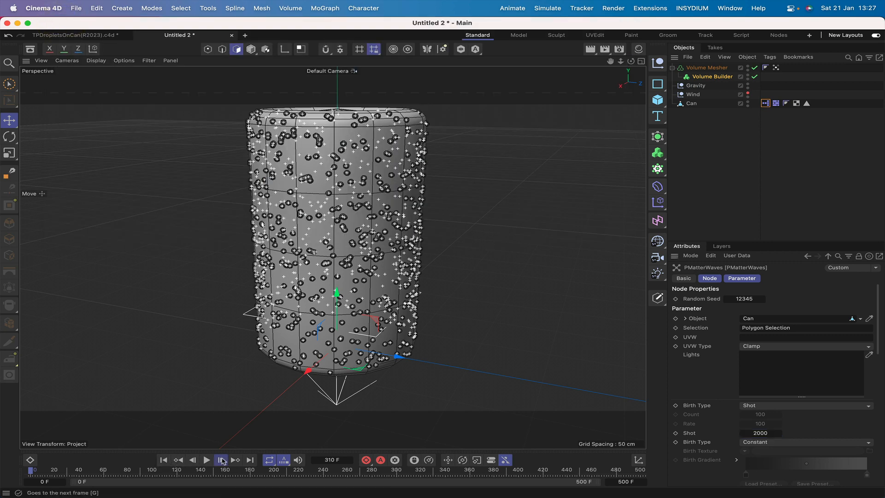
pyautogui.click(165, 460)
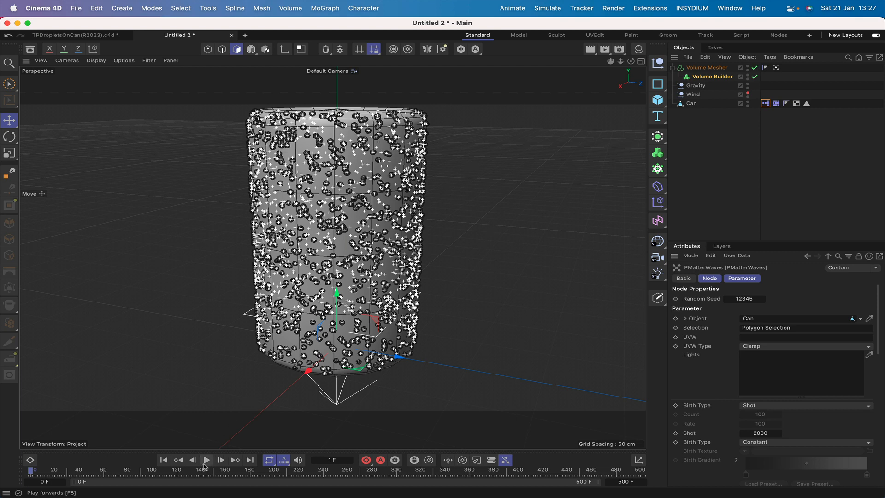
# - Play the simulation from the start with the 2000-particle shot and stop at about frame 207
pyautogui.click(206, 461)
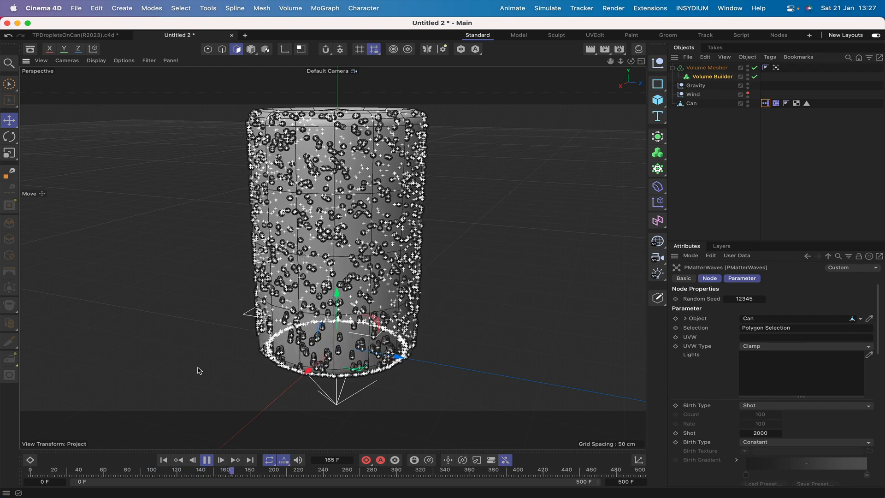
pyautogui.scroll(-5, 199, 429)
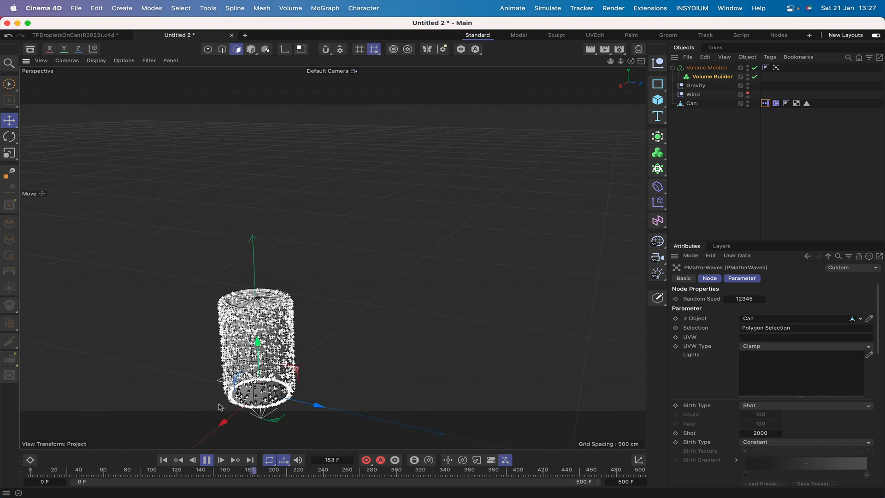
pyautogui.scroll(5, 220, 408)
pyautogui.click(207, 459)
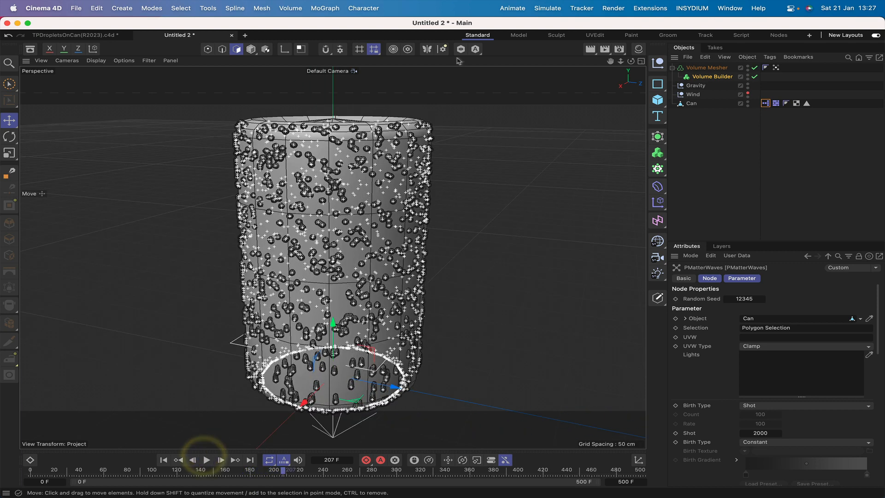
# - Render the active view to check the droplets on the can, and return to the editor view with the can reframed
pyautogui.click(590, 49)
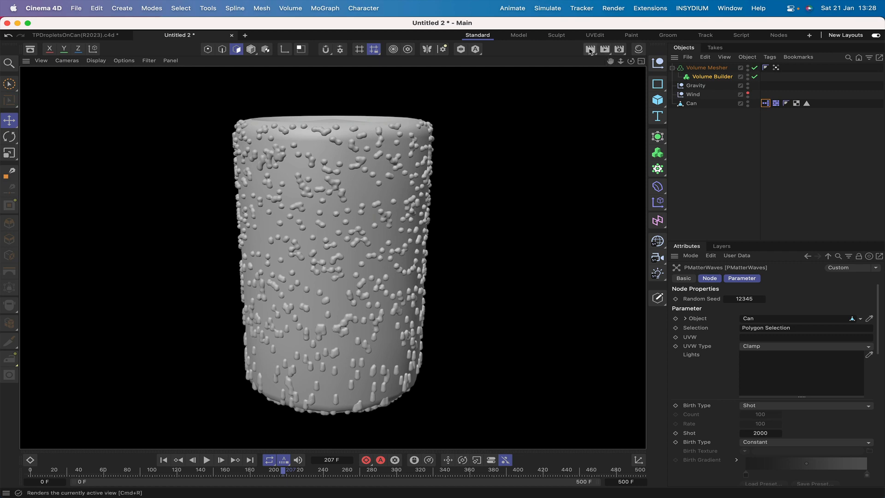
pyautogui.click(579, 84)
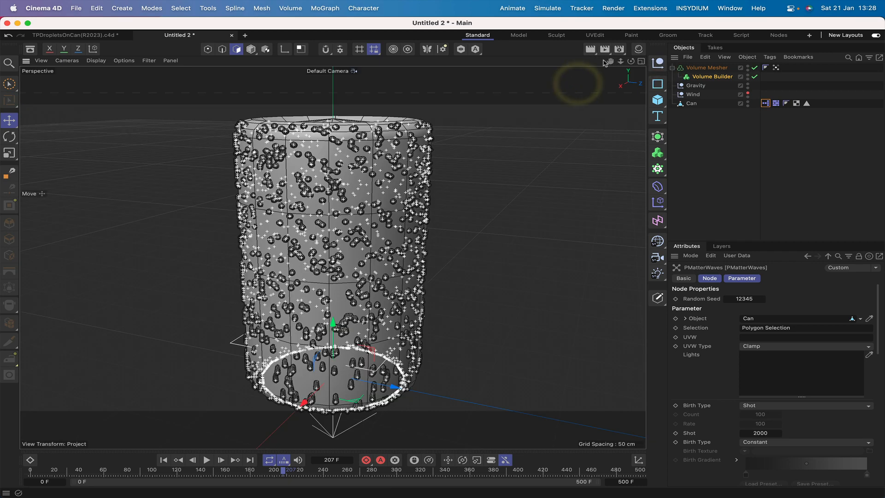
pyautogui.moveTo(610, 62); pyautogui.dragTo(611, 65)
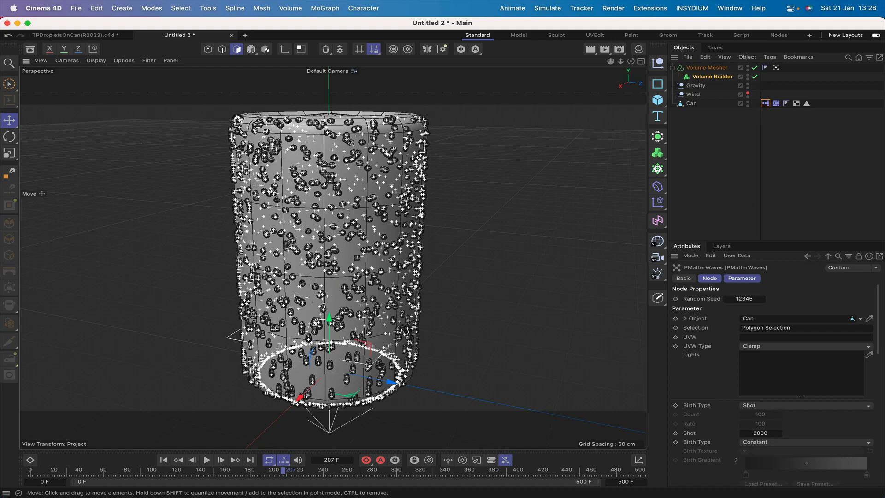
pyautogui.moveTo(631, 61); pyautogui.dragTo(611, 60)
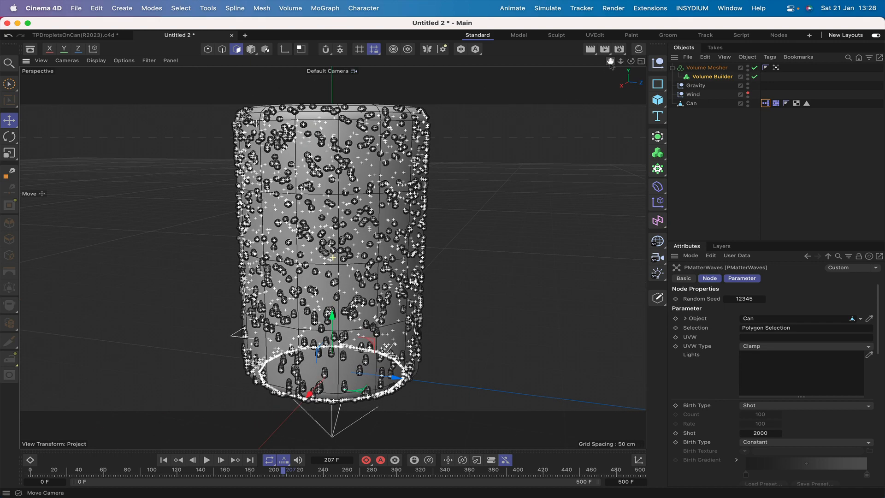
# - Review the can's XPresso node setup and the PGravity node's parameters, and close the editor
pyautogui.doubleClick(766, 105)
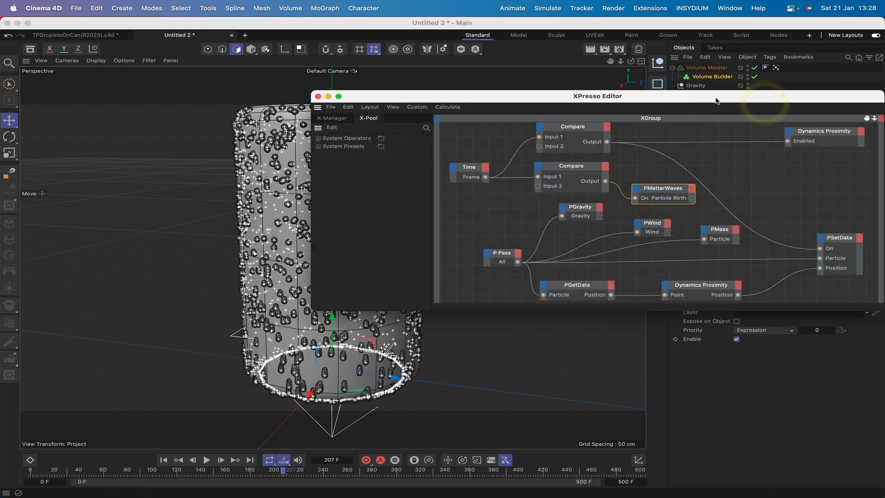
pyautogui.moveTo(765, 90); pyautogui.dragTo(412, 31)
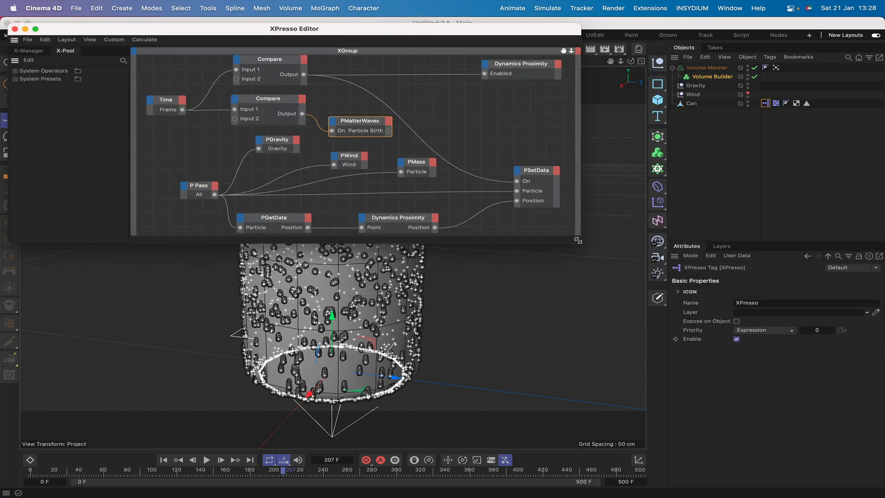
pyautogui.moveTo(579, 237); pyautogui.dragTo(630, 244)
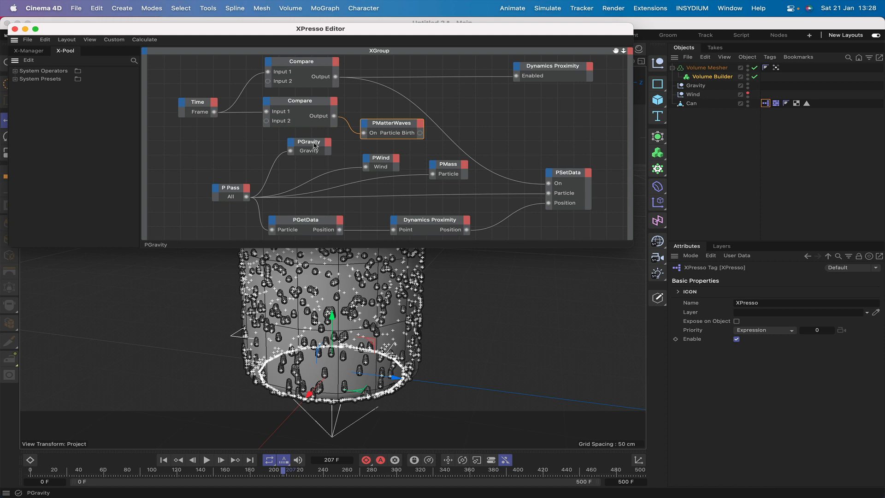
pyautogui.moveTo(314, 143); pyautogui.dragTo(318, 147)
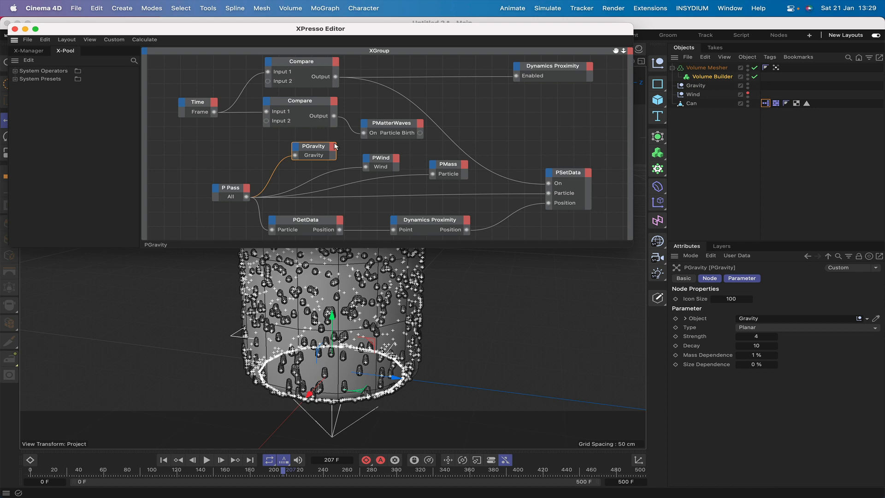
pyautogui.click(14, 30)
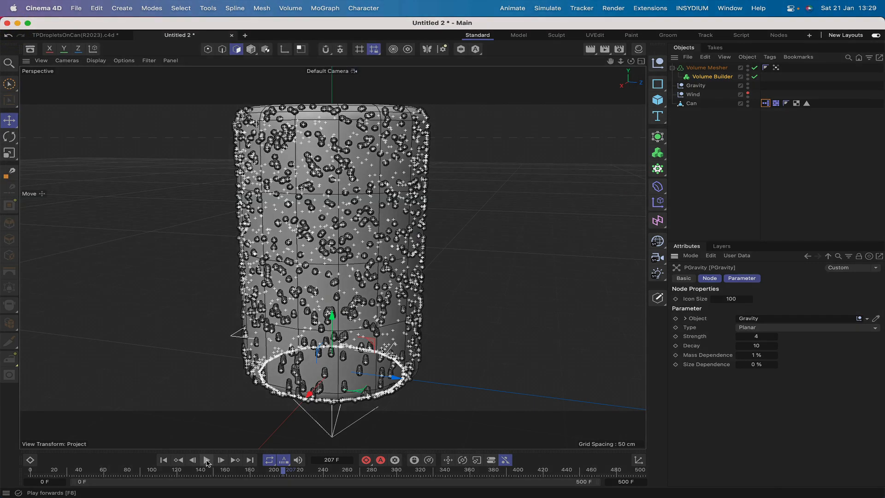